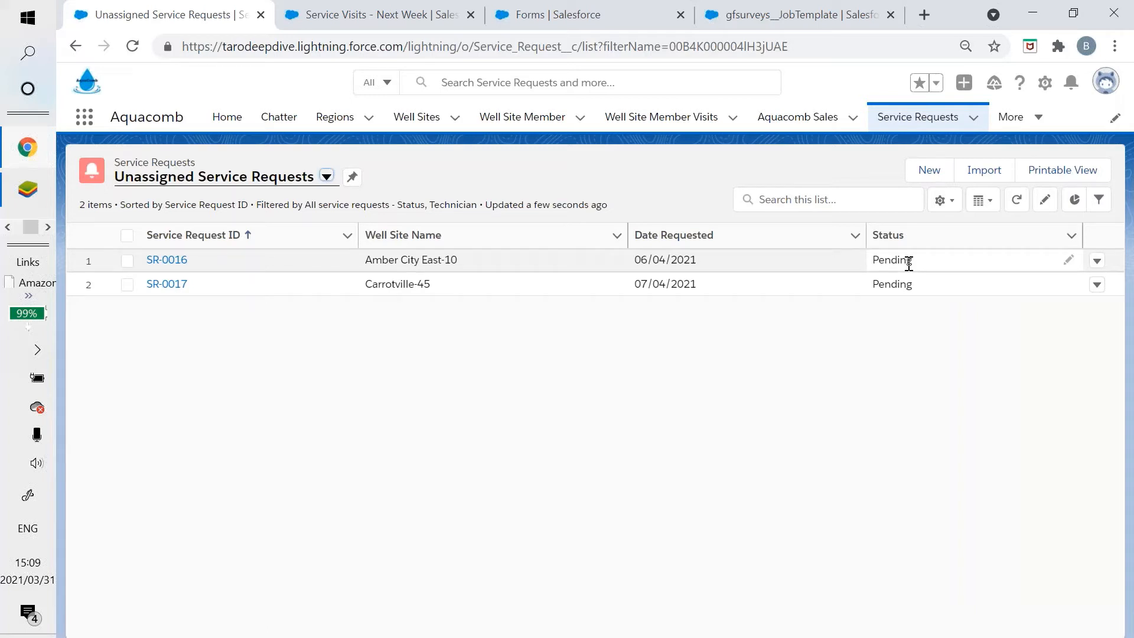
Compare the dates and well sites of the unassigned service requests with the technicians' schedules in the Service Visits - Next Week report
drag(911, 264, 885, 265)
click(877, 306)
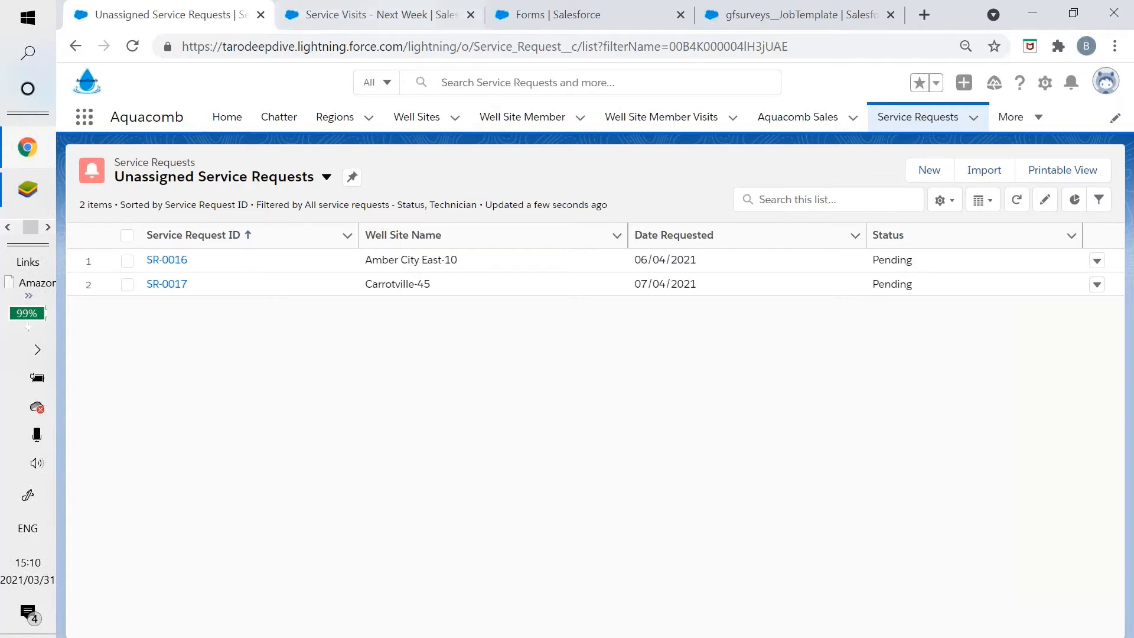
click(385, 10)
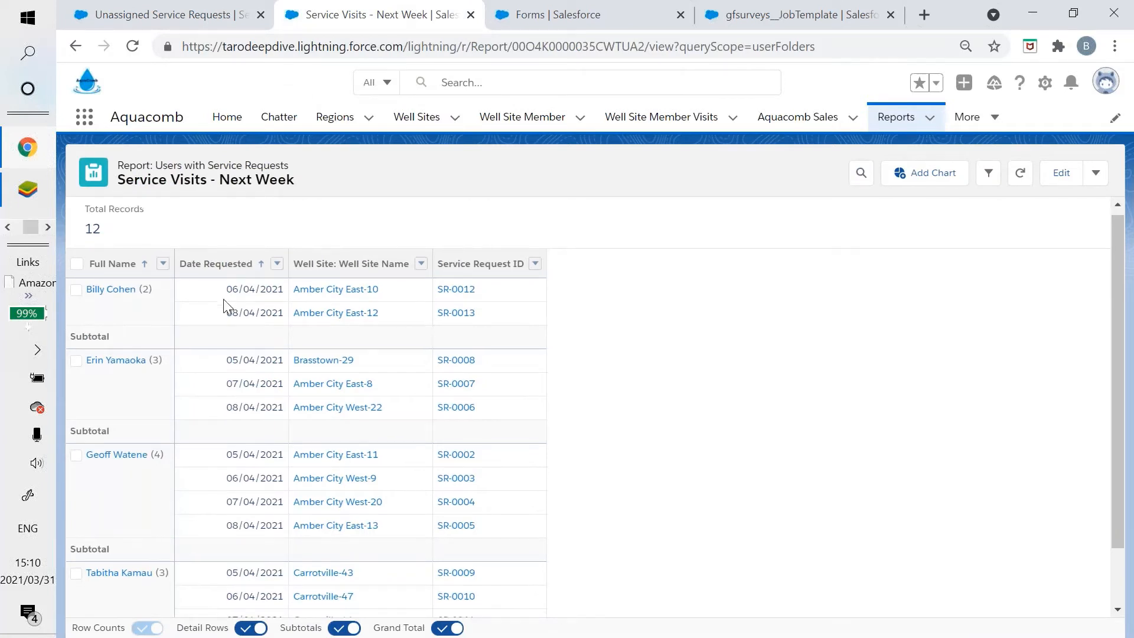
scroll(223, 300, down, 1)
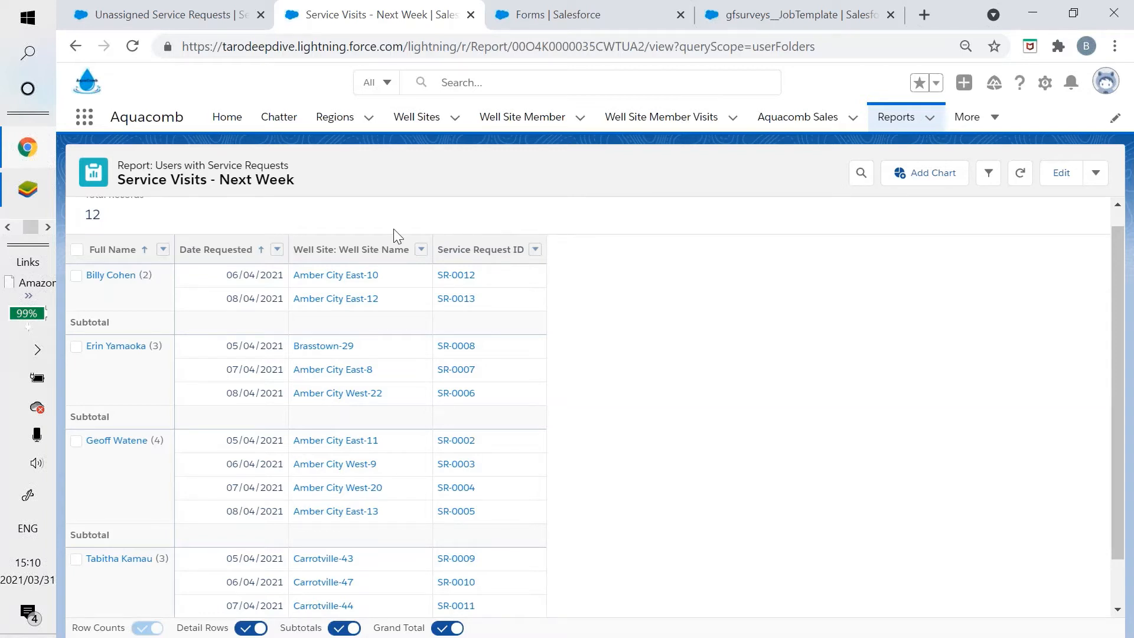
scroll(152, 372, down, 1)
scroll(148, 366, down, 1)
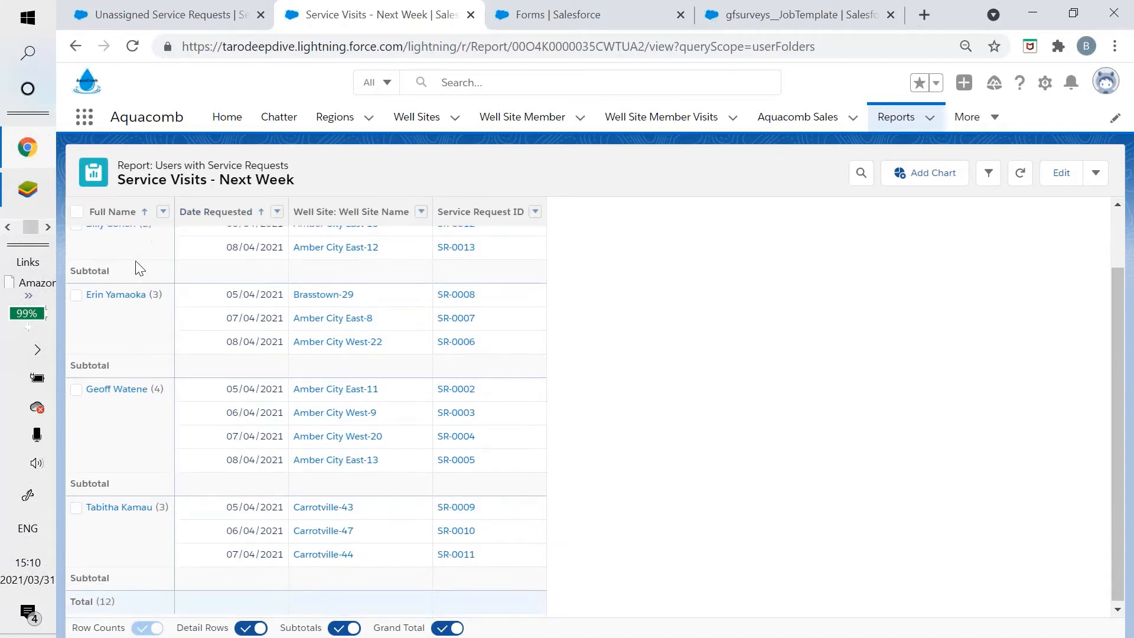
scroll(128, 349, up, 1)
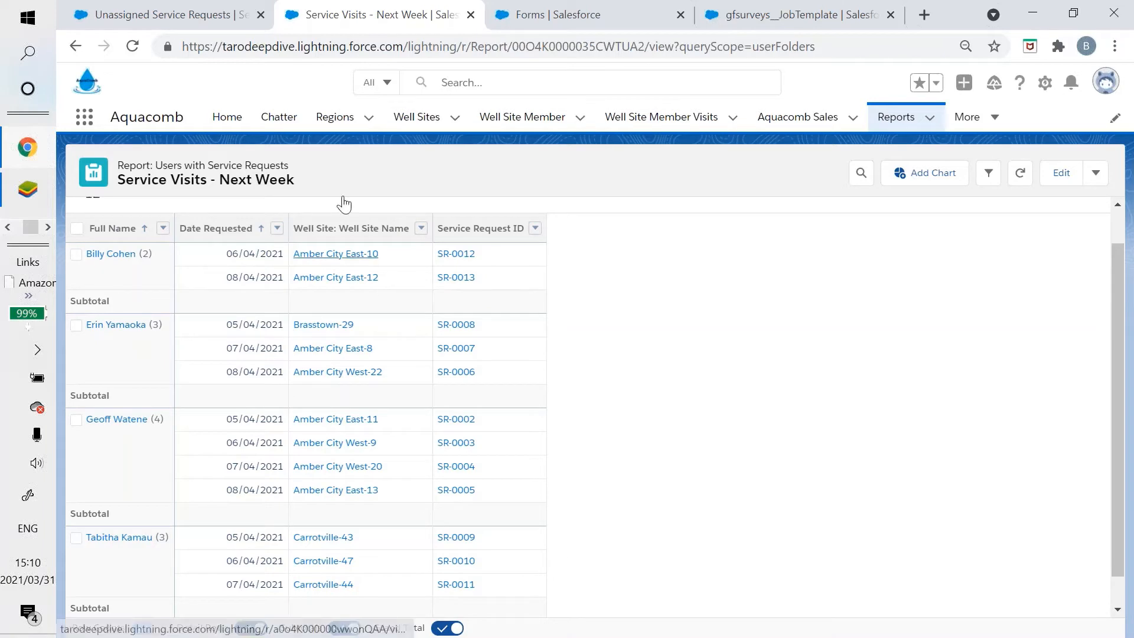
click(192, 18)
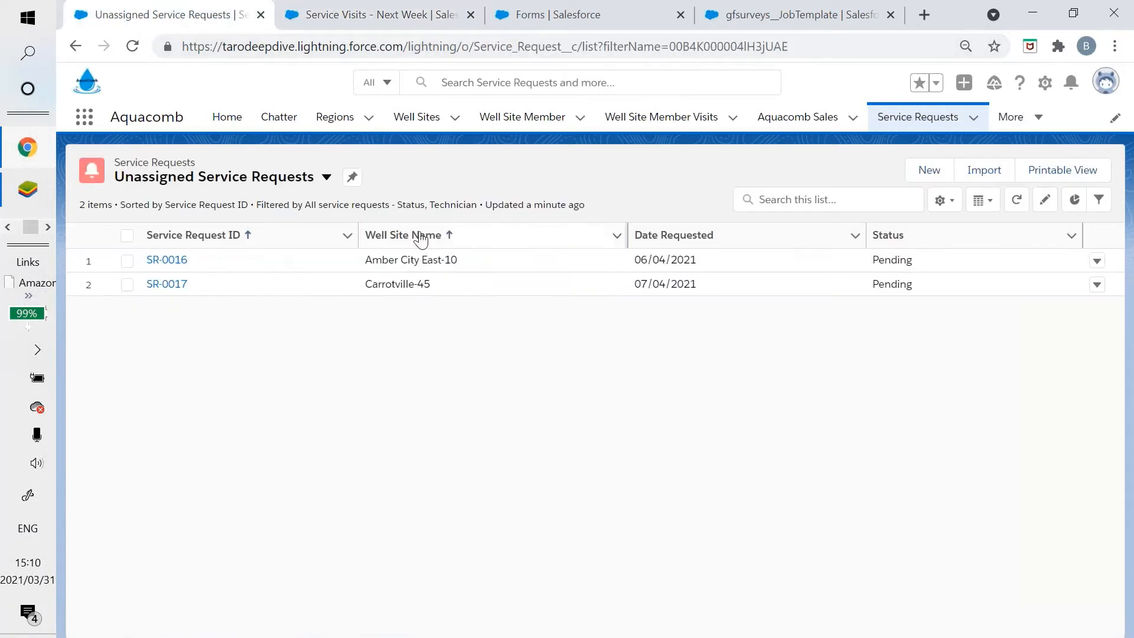
drag(368, 260, 451, 260)
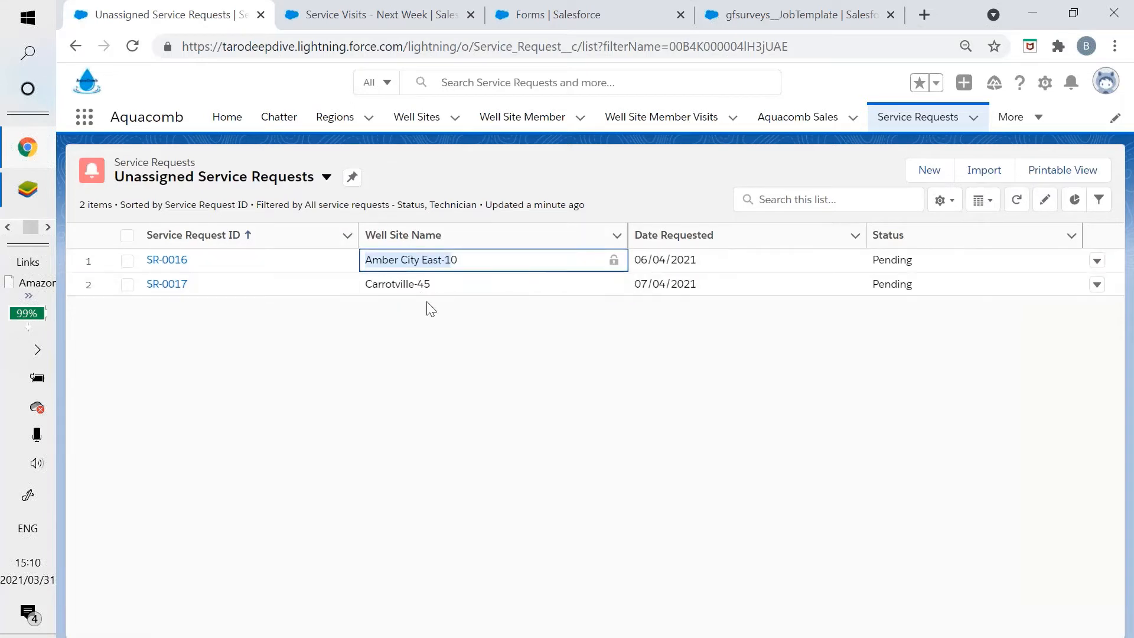
click(433, 324)
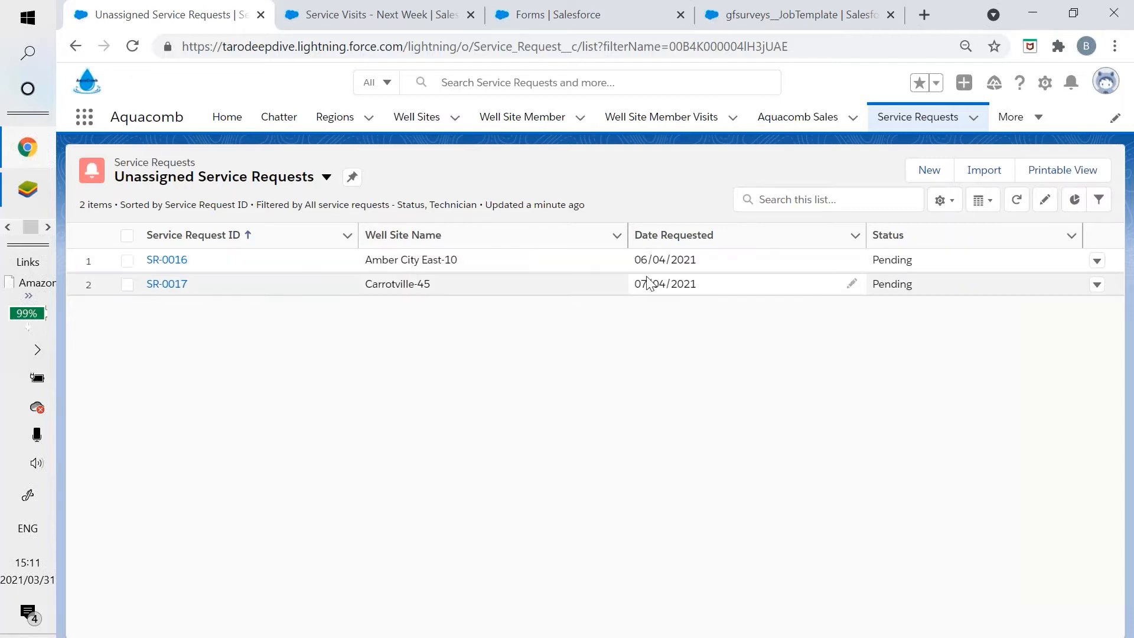
click(356, 10)
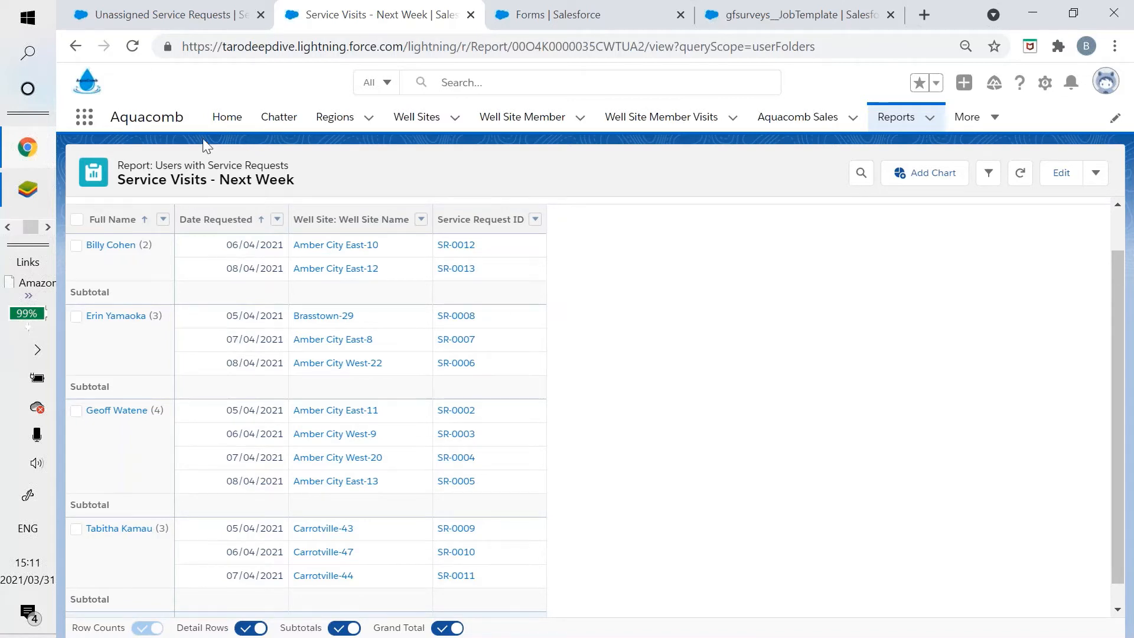
Assign the unassigned Amber City East-10 service request to the technician who is free on 06/04/2021 and save it
click(195, 13)
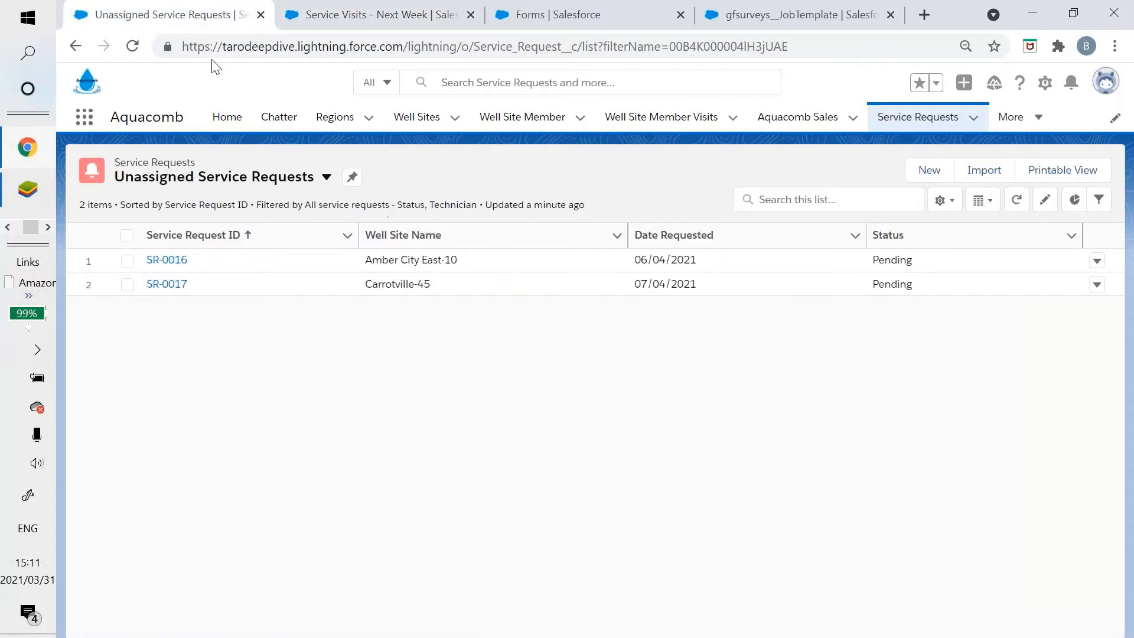
click(1096, 261)
click(1043, 289)
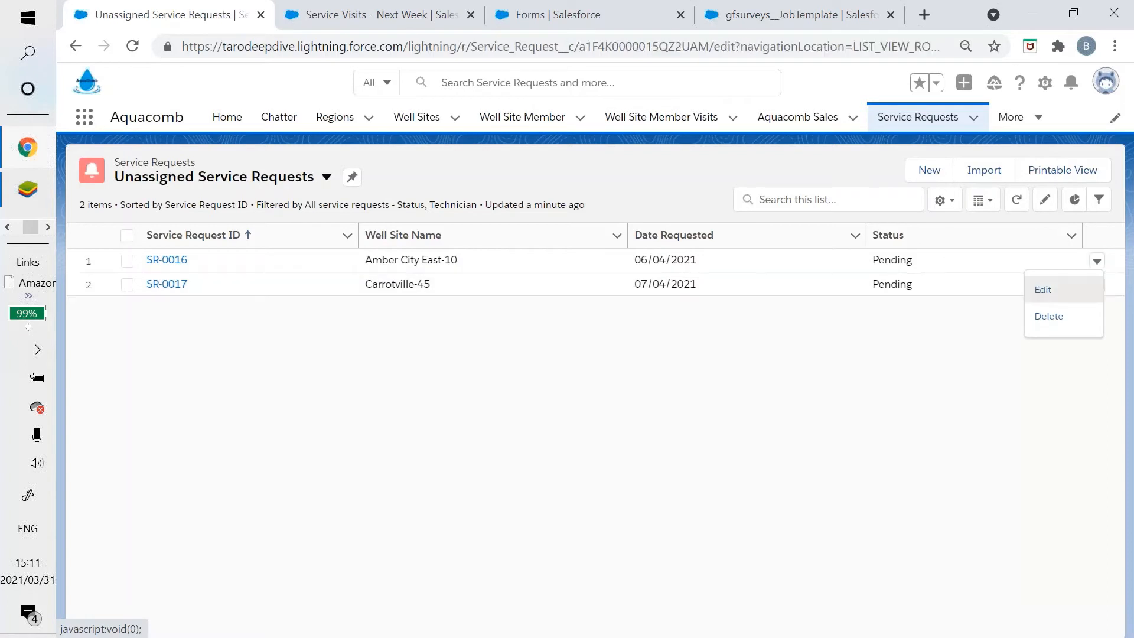
scroll(587, 319, down, 1)
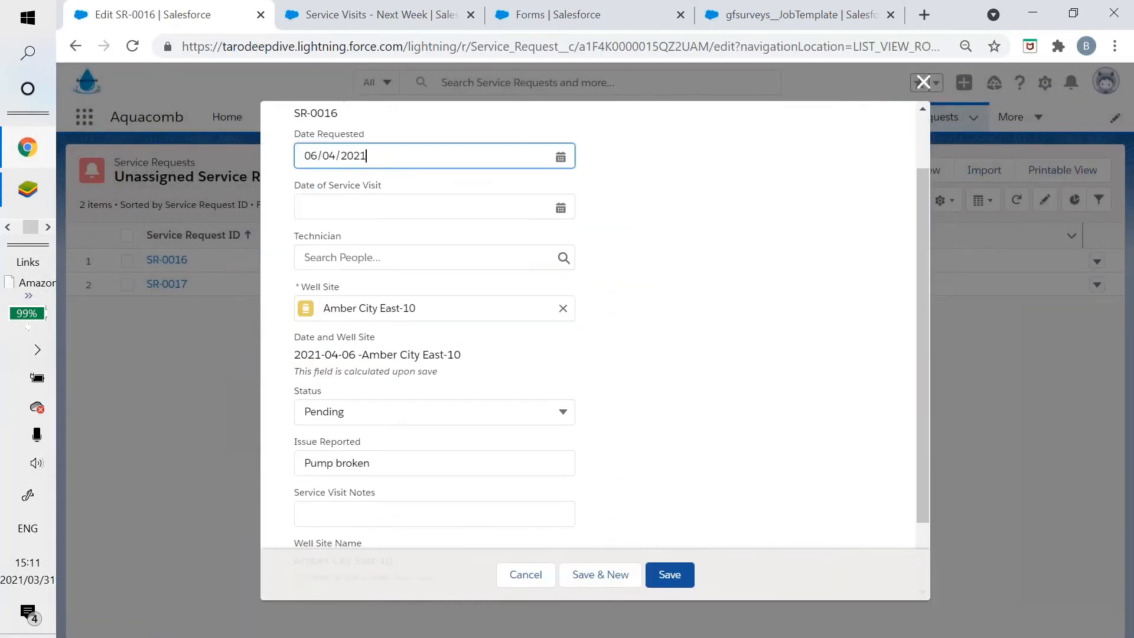
click(411, 258)
text(erin)
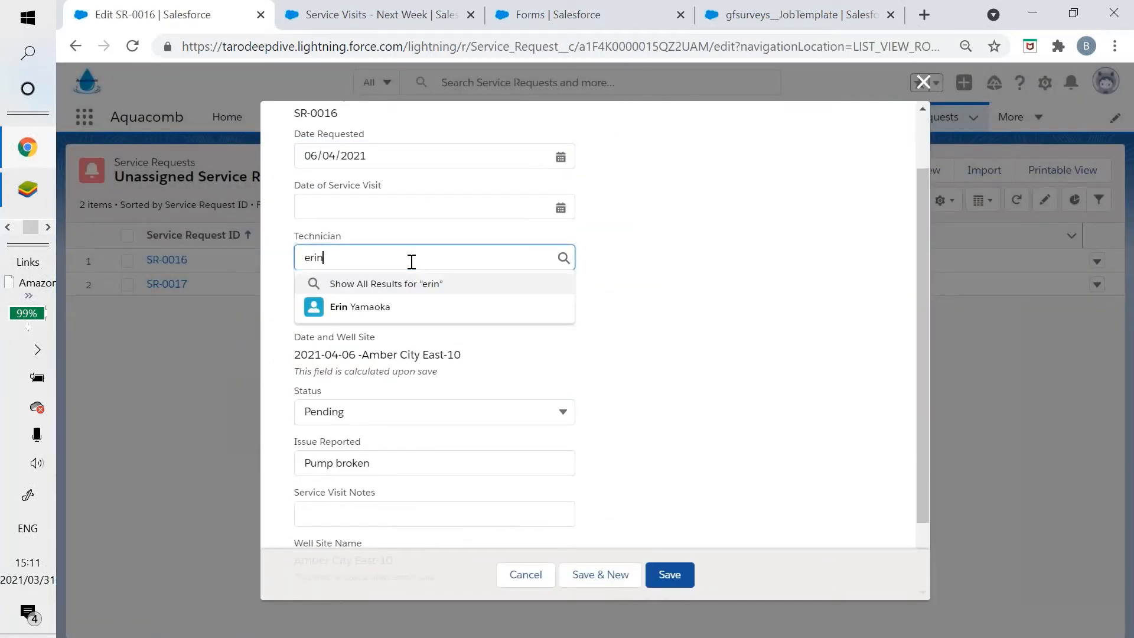
click(400, 308)
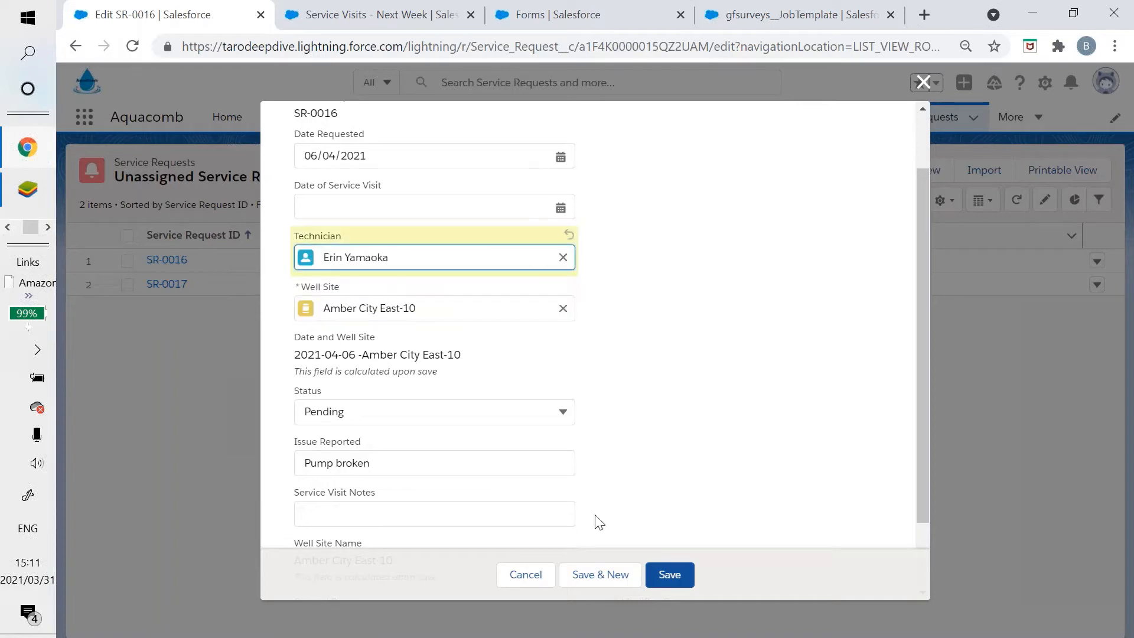
click(669, 575)
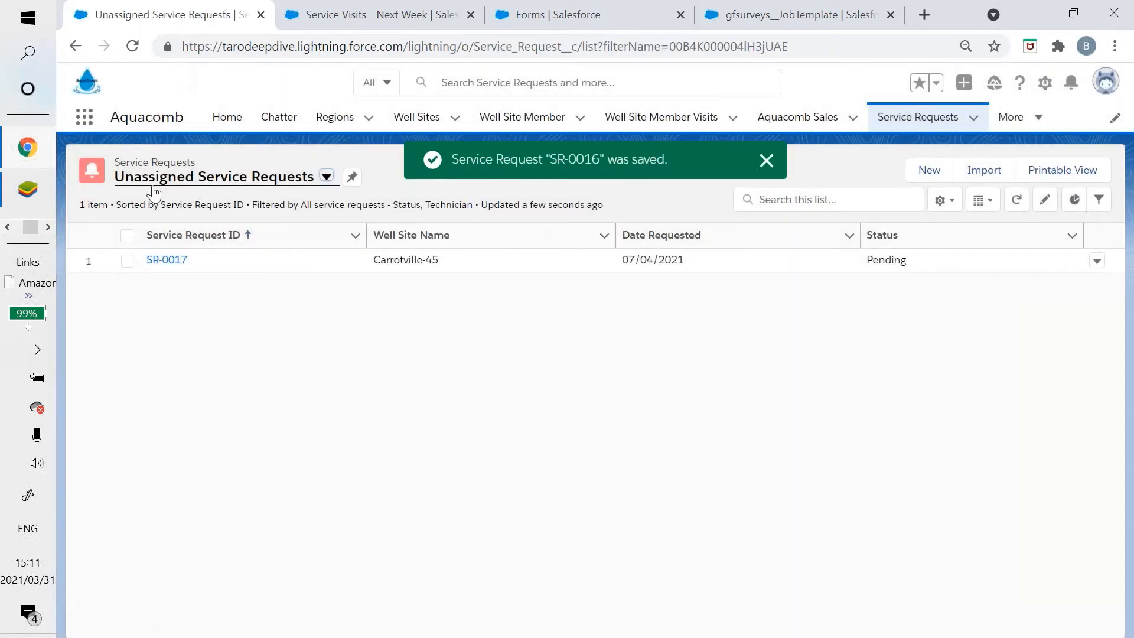
Refresh the Service Visits - Next Week report and check the technicians' schedules against the remaining unassigned request
click(371, 16)
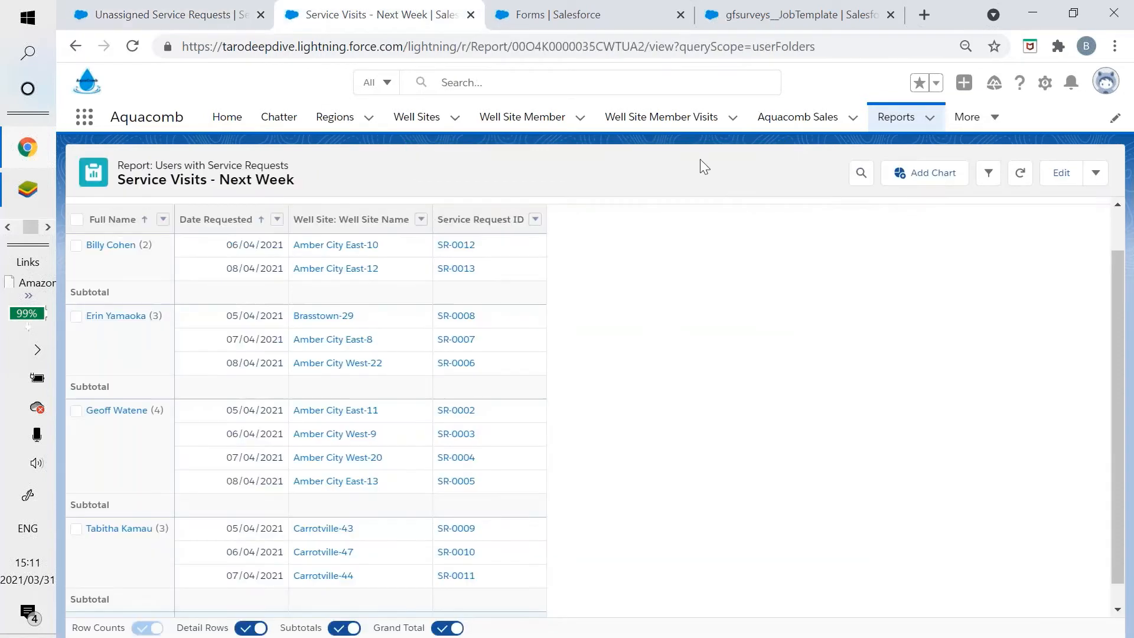
click(1018, 175)
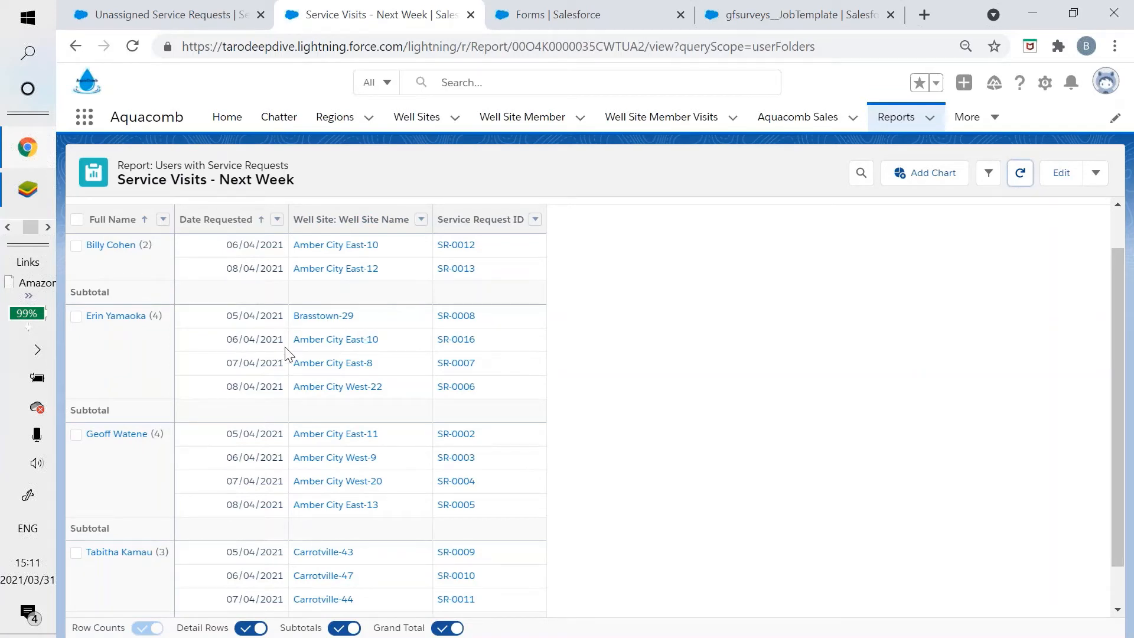
click(204, 12)
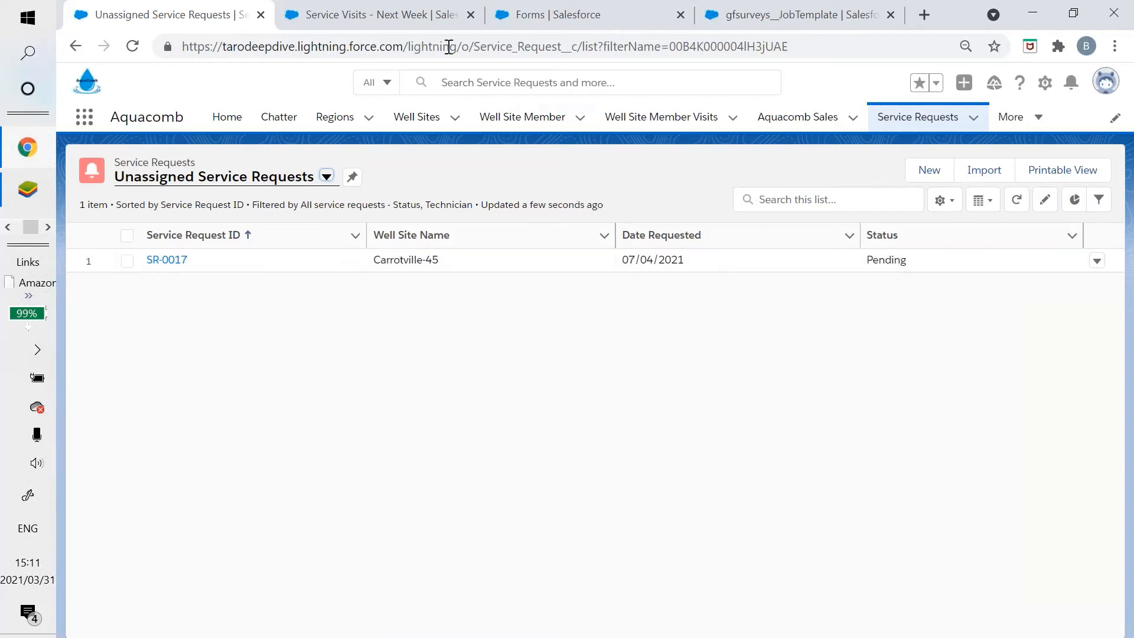
click(415, 9)
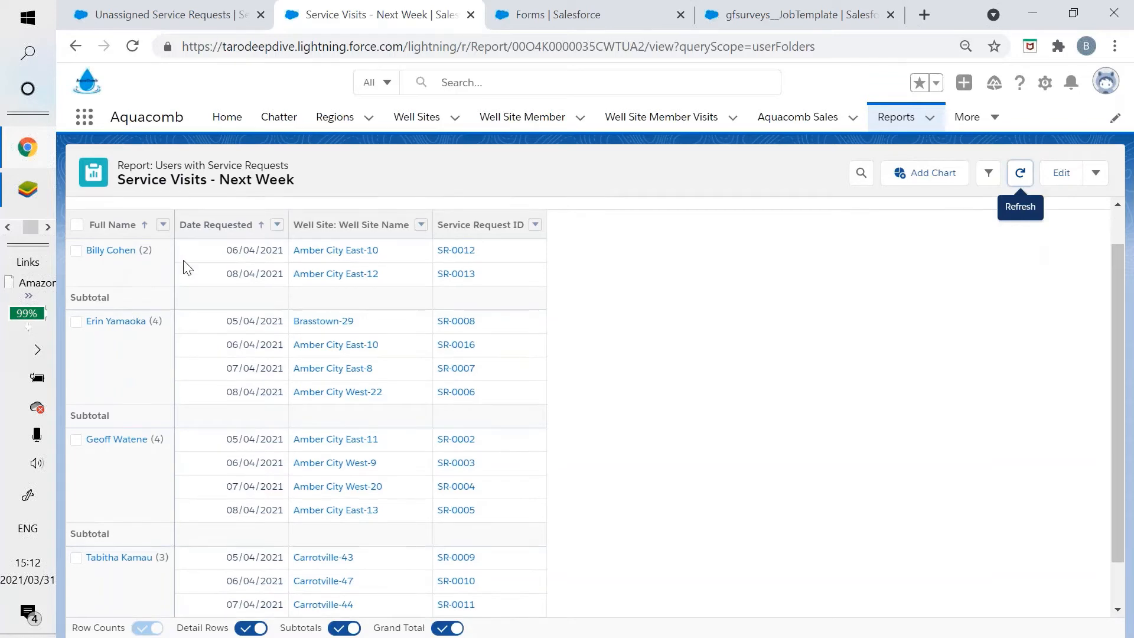
Assign the unassigned Carrotville-45 service request to the technician who is free on 07/04/2021 and save it
click(199, 9)
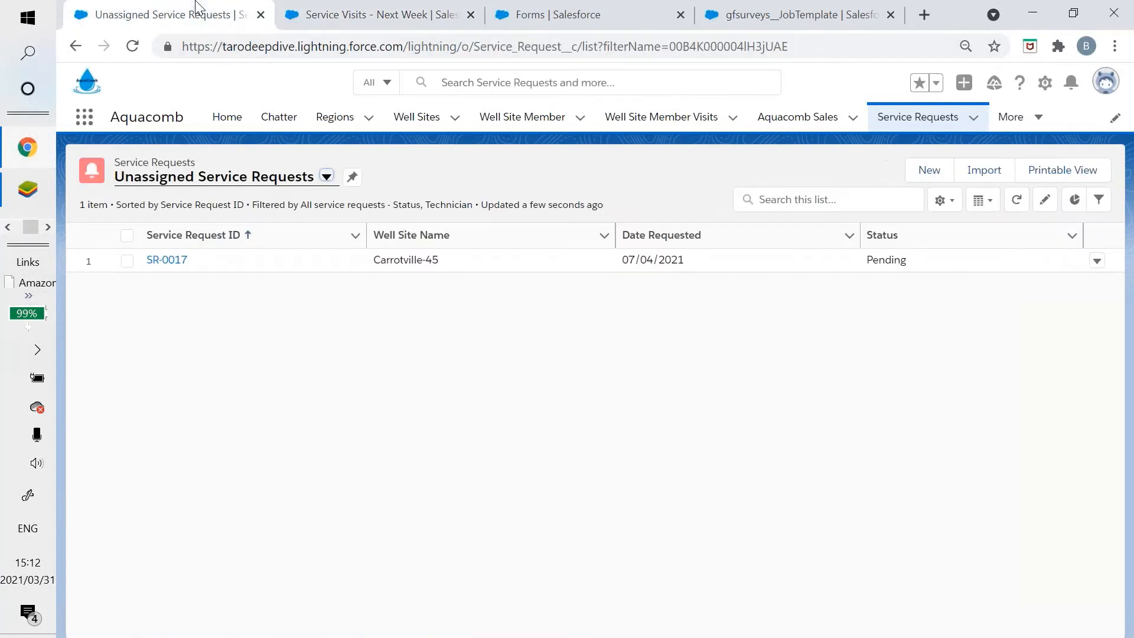
click(1096, 261)
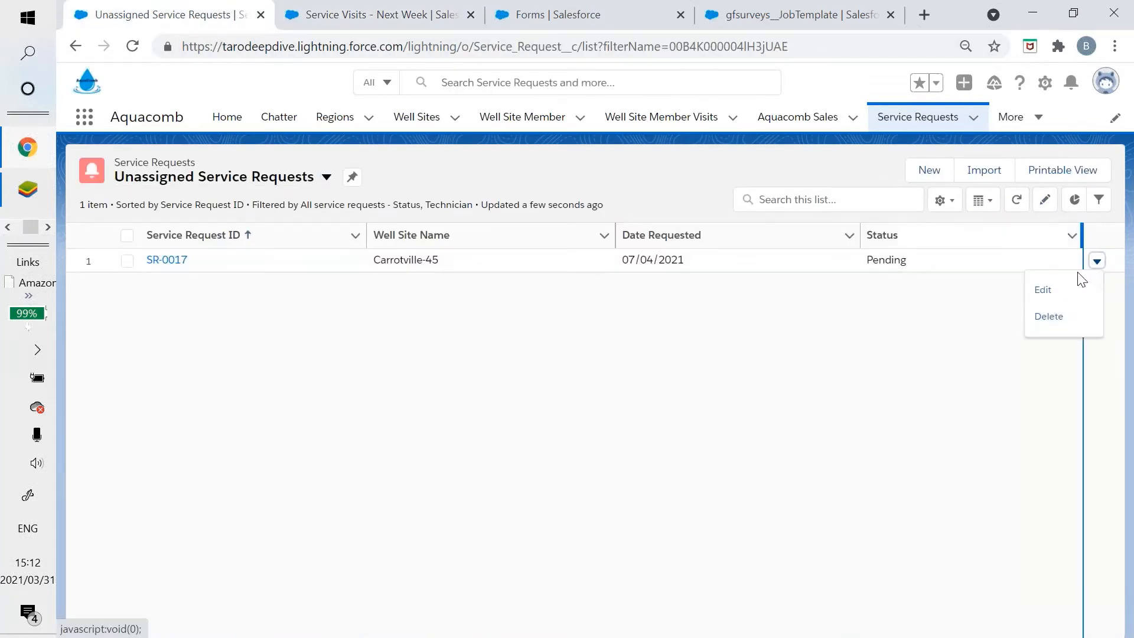
click(1043, 289)
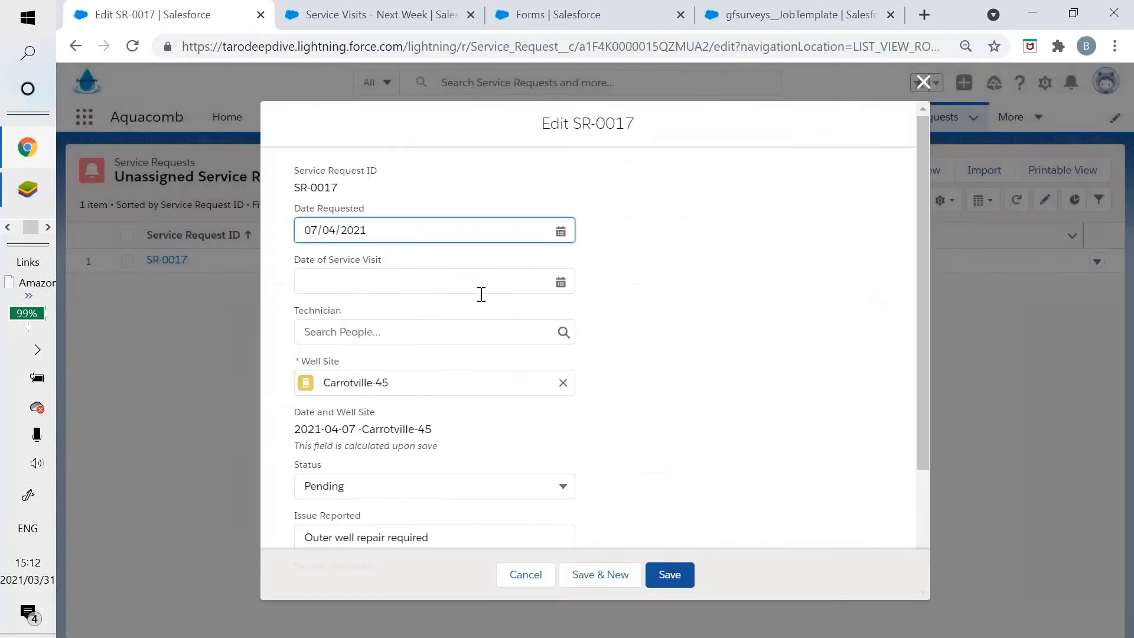
click(429, 326)
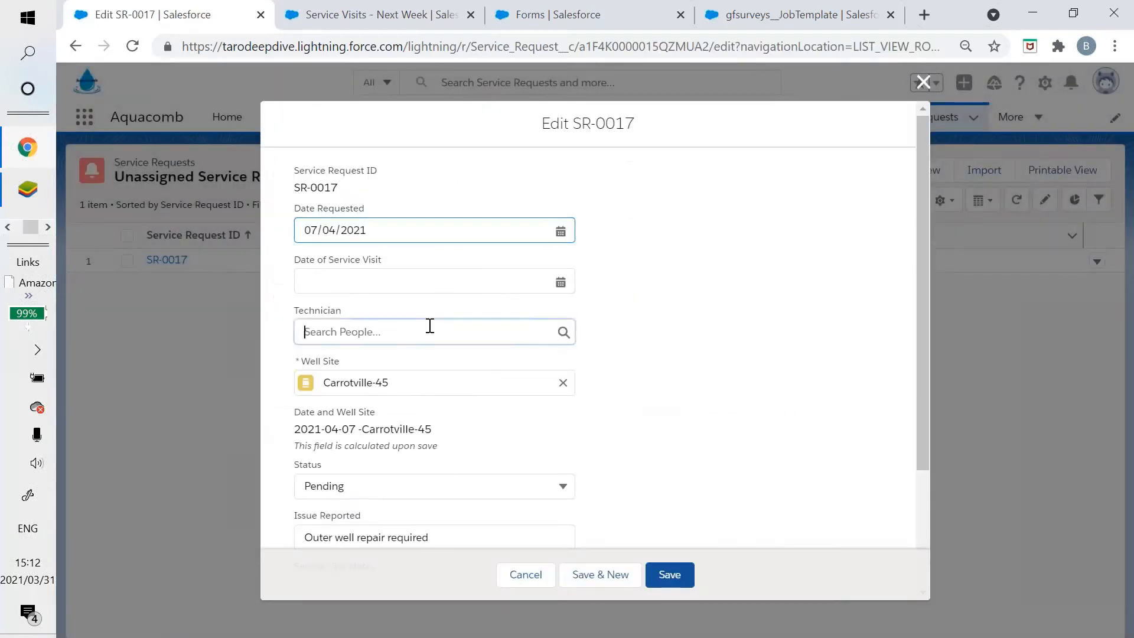
text(bill)
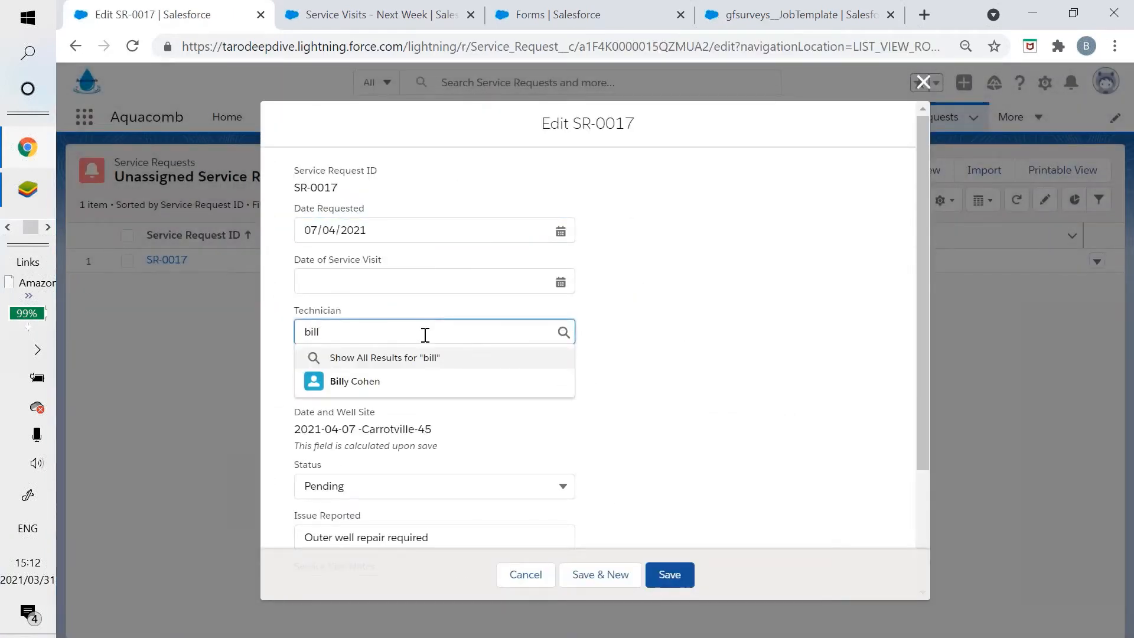
click(416, 382)
click(670, 574)
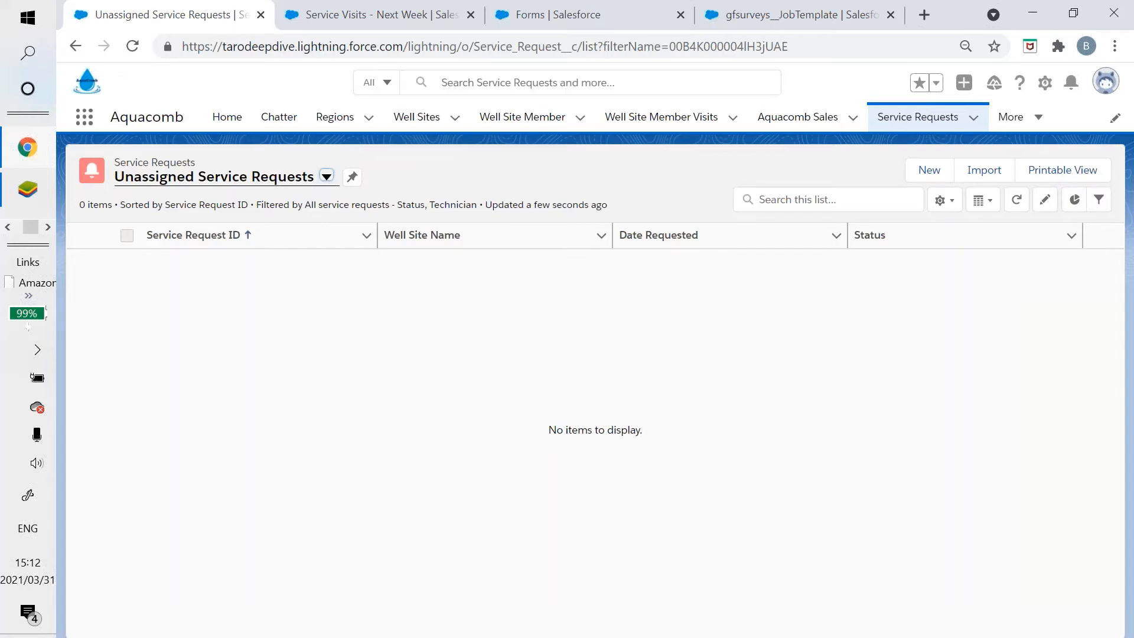
Switch to the TaroWorks mobile app in BlueStacks and sync its data with the Salesforce server
key(alt+Tab)
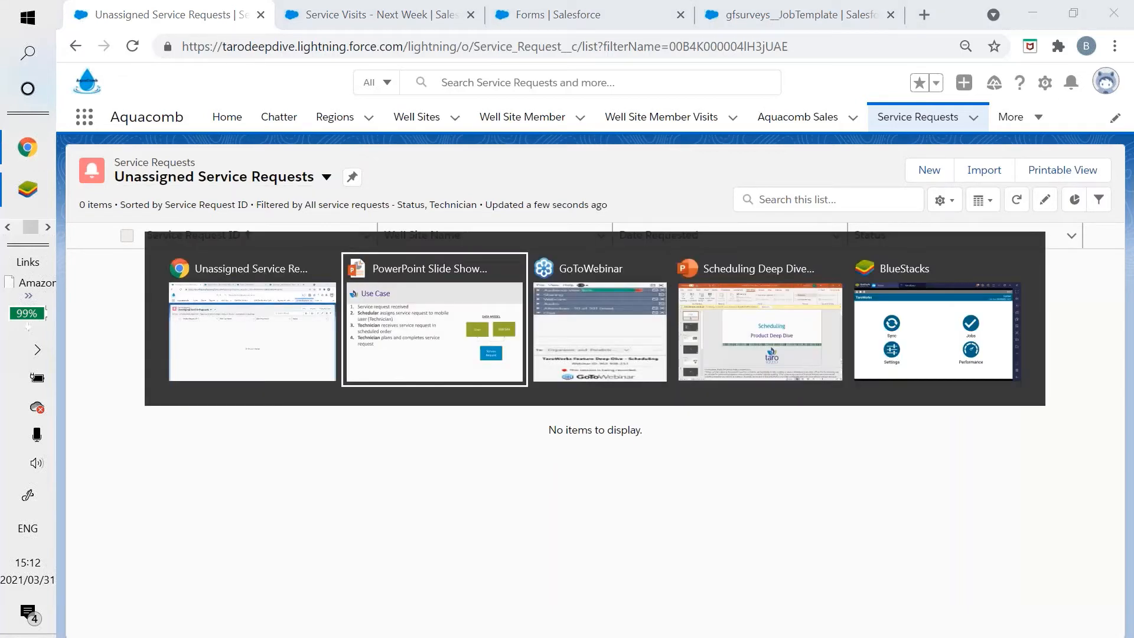
key(alt+Tab)
key(alt+Tab)
key(alt+Tab)
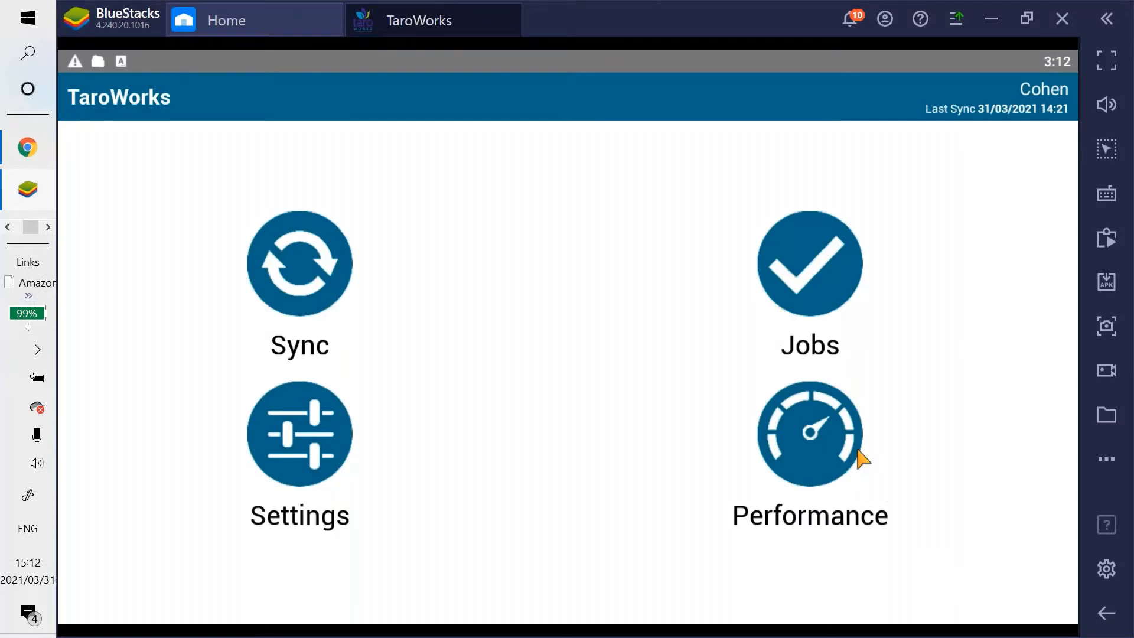
click(289, 275)
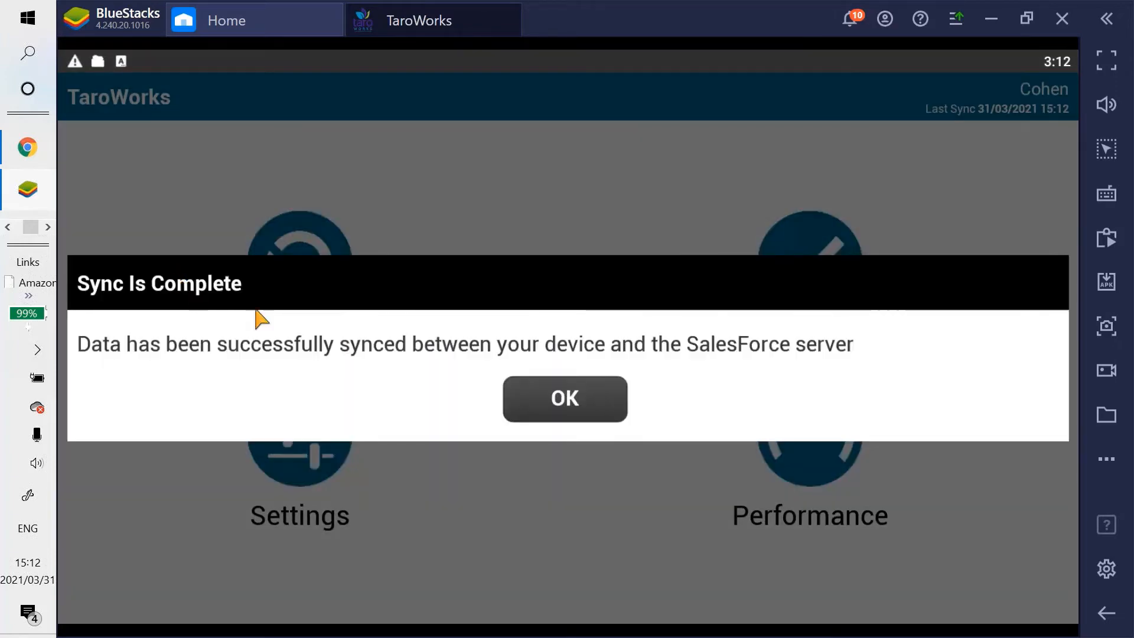
click(509, 401)
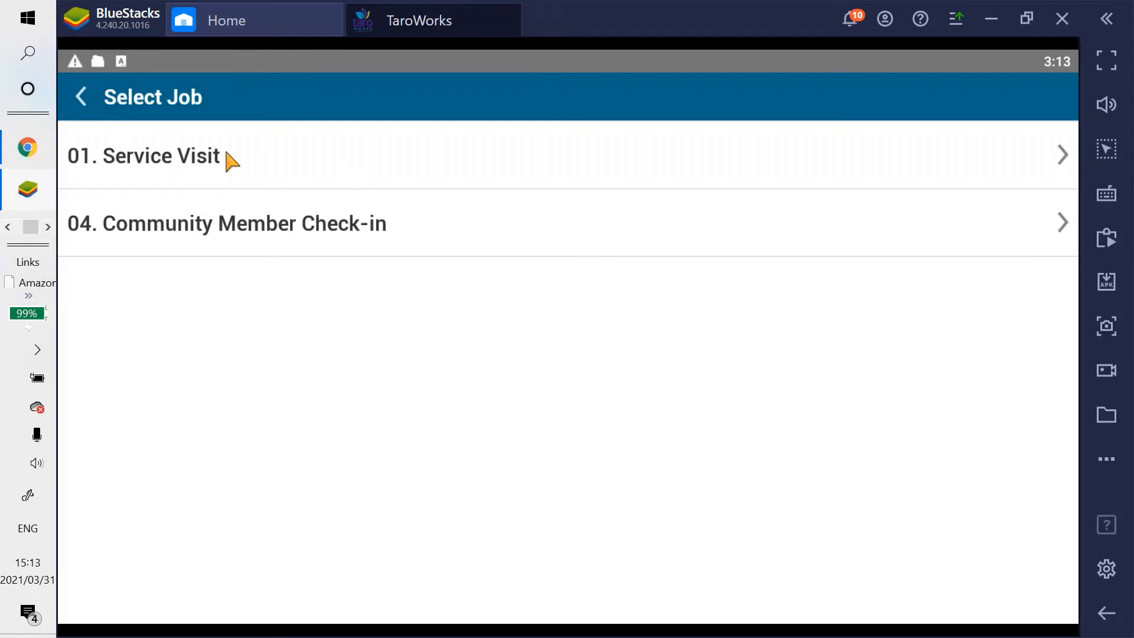
Start a new 01. Service Visit job and open the technician's list of assigned service requests
click(163, 157)
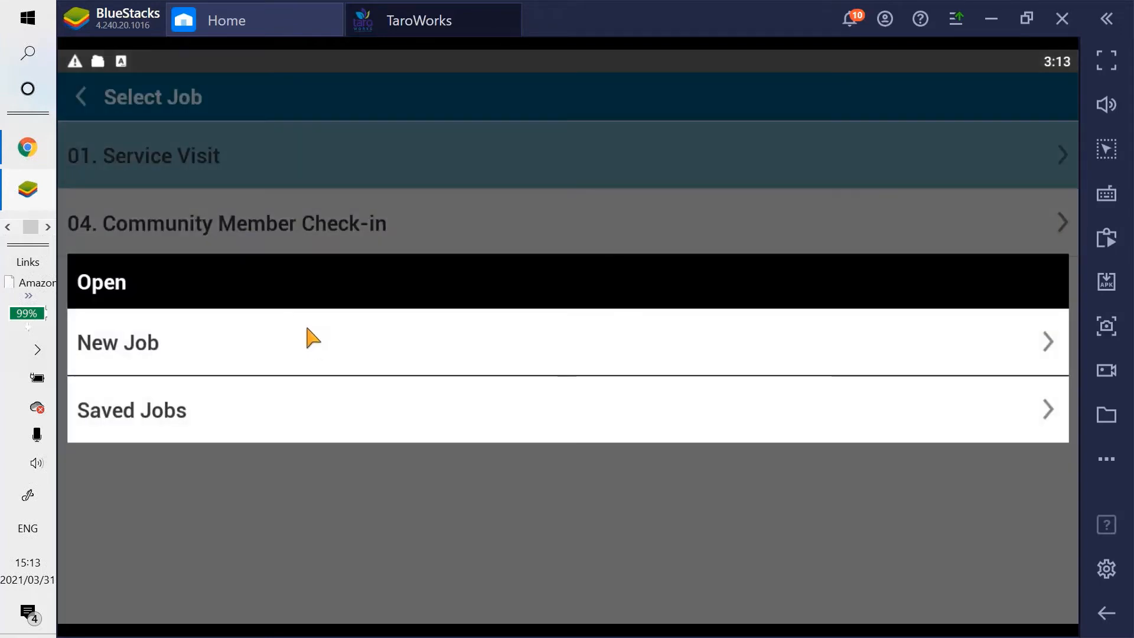
click(309, 337)
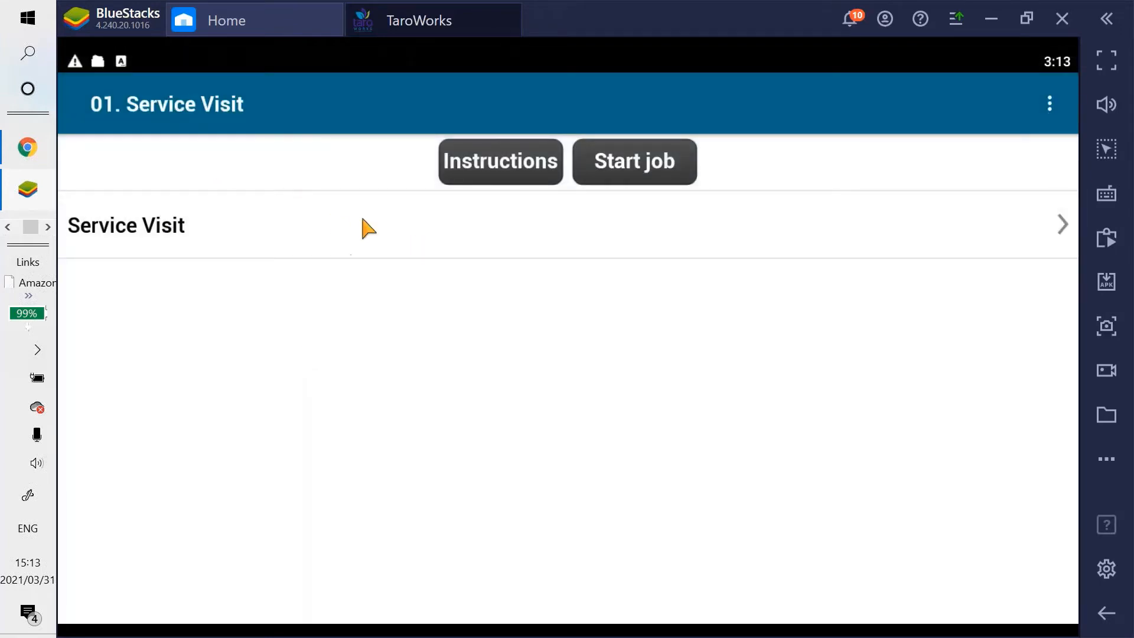
click(171, 233)
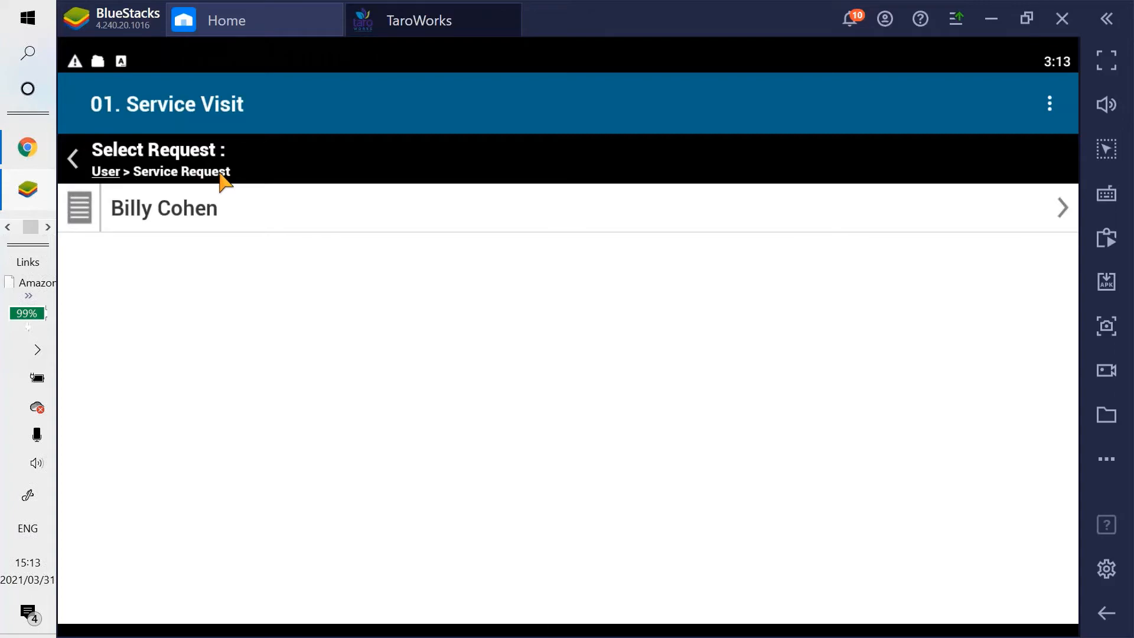
key(alt+Tab)
key(alt+Tab)
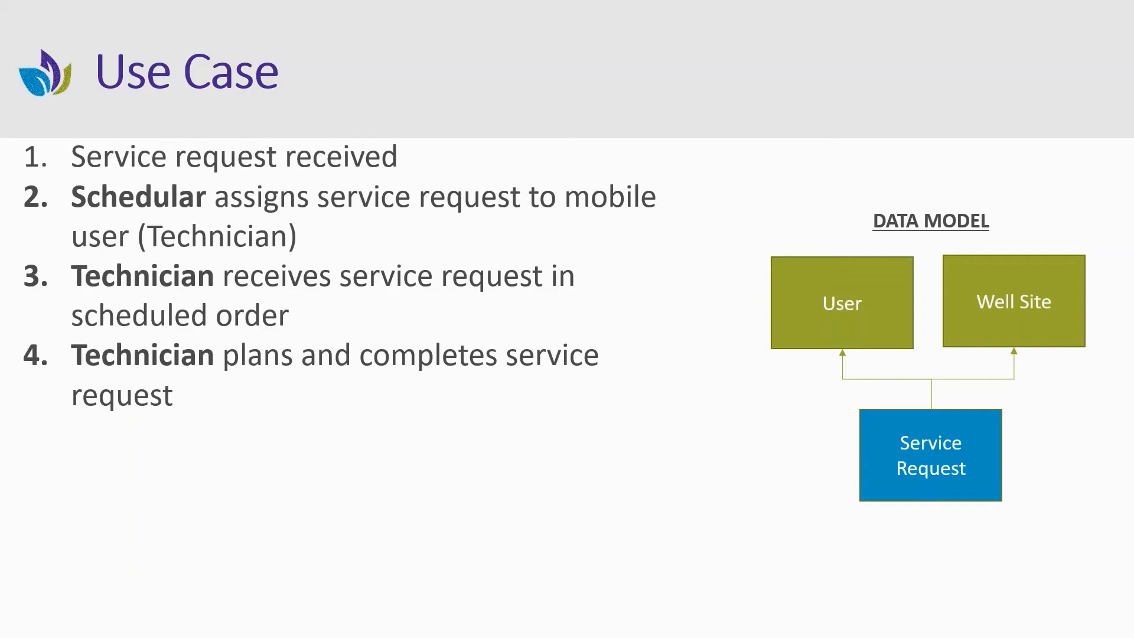
key(alt+Tab)
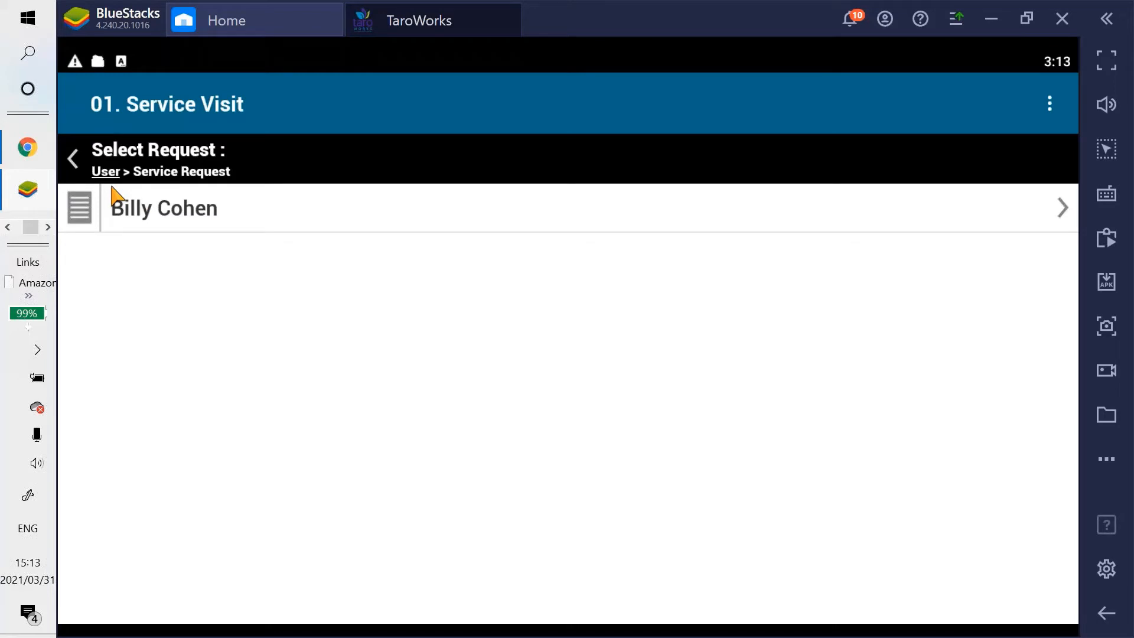
click(147, 217)
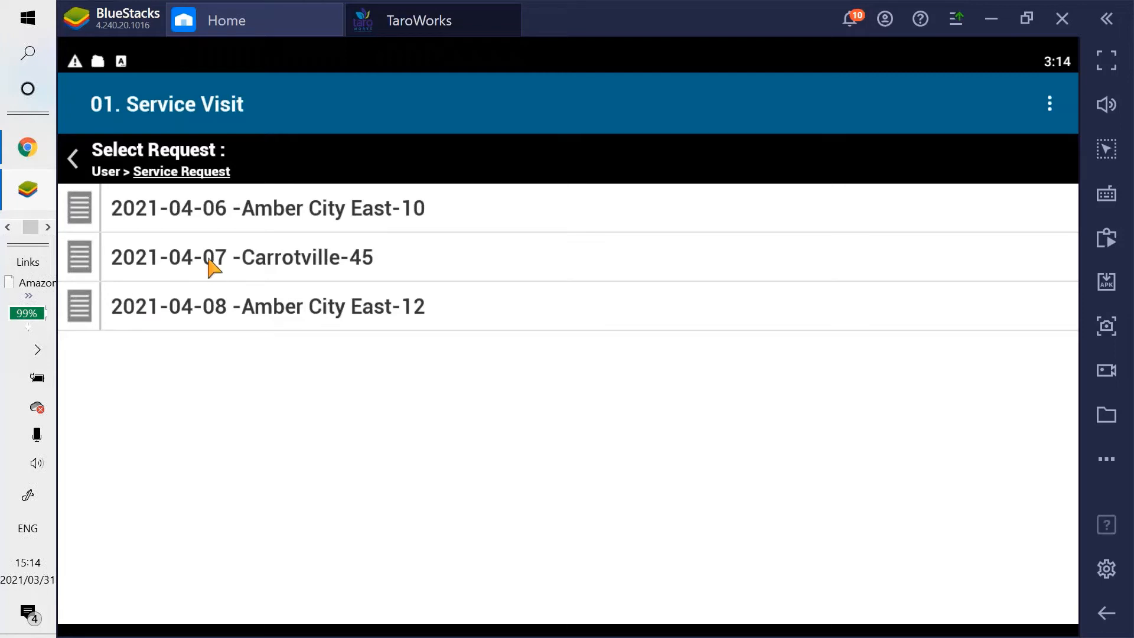
Open the visit form for the 2021-04-06 Amber City East-10 request and set the Date of Visit to Apr 06, 2021
click(208, 211)
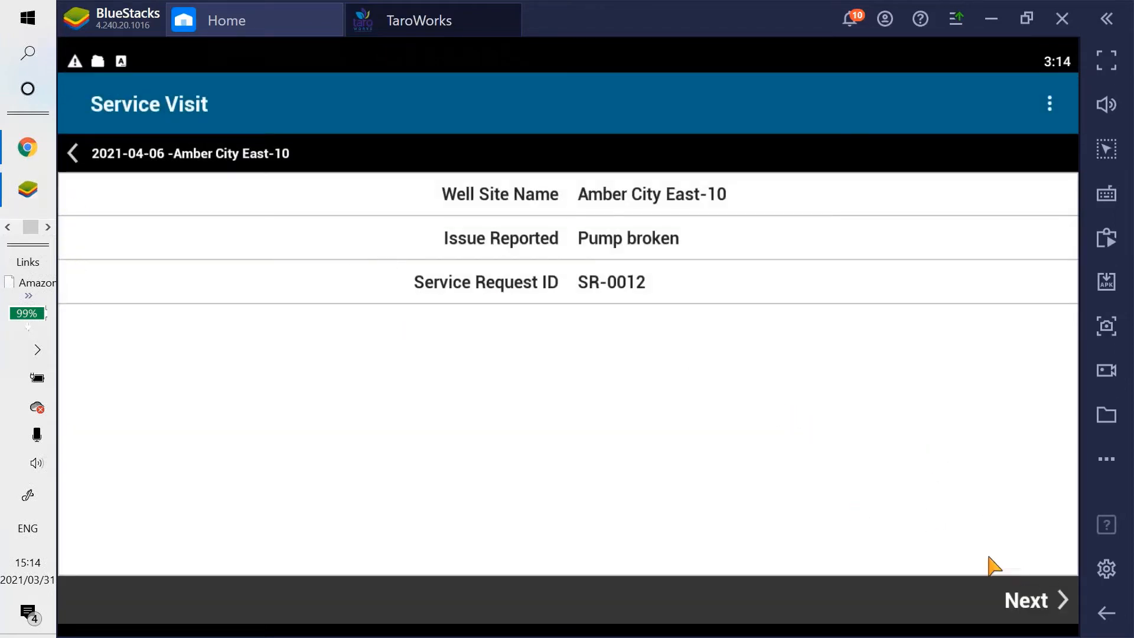
click(1027, 600)
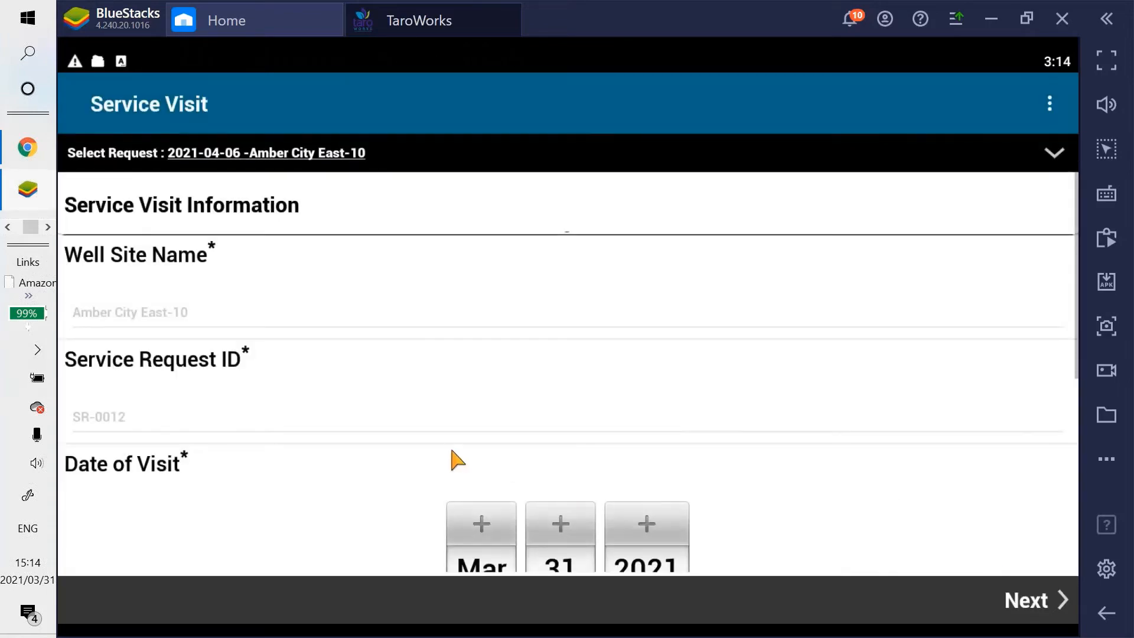
scroll(452, 451, down, 5)
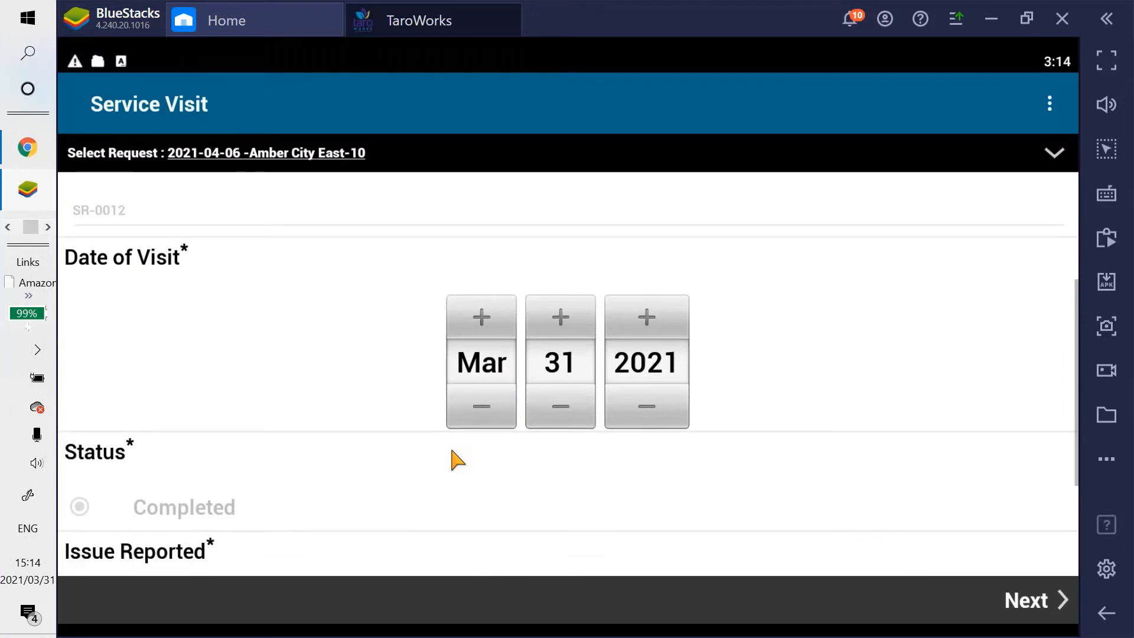
scroll(452, 452, down, 1)
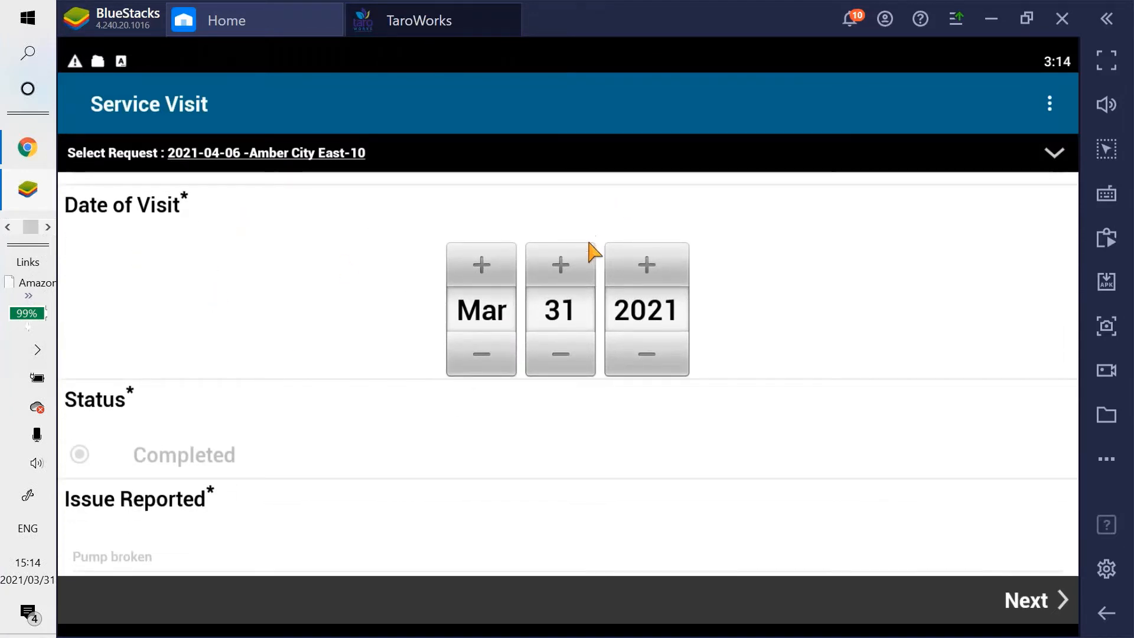
double_click(576, 309)
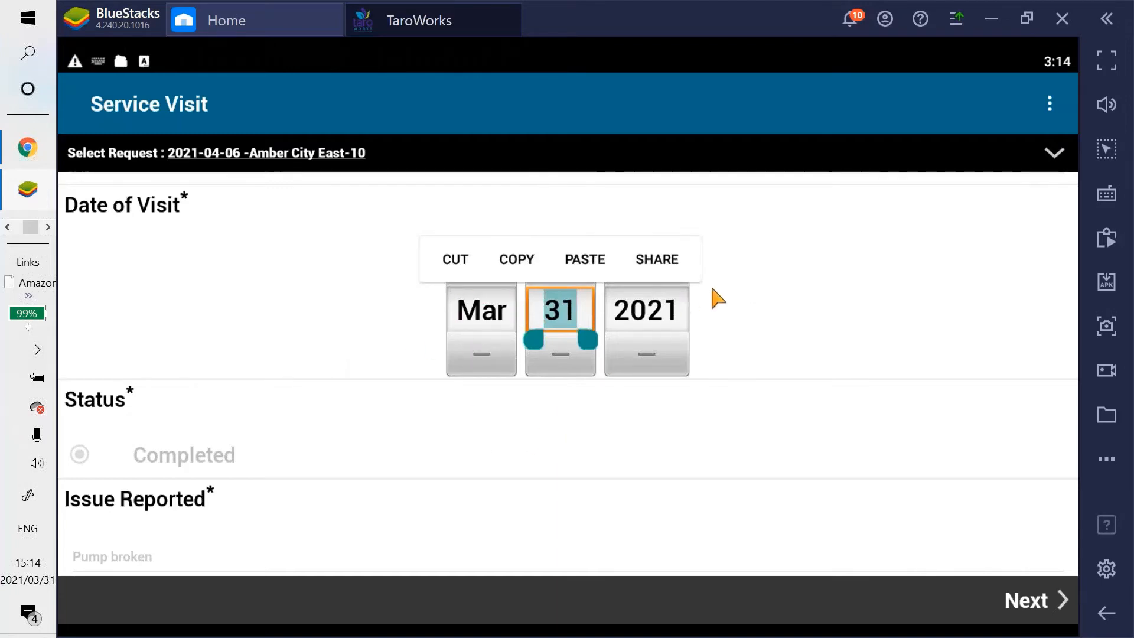
click(486, 289)
click(482, 278)
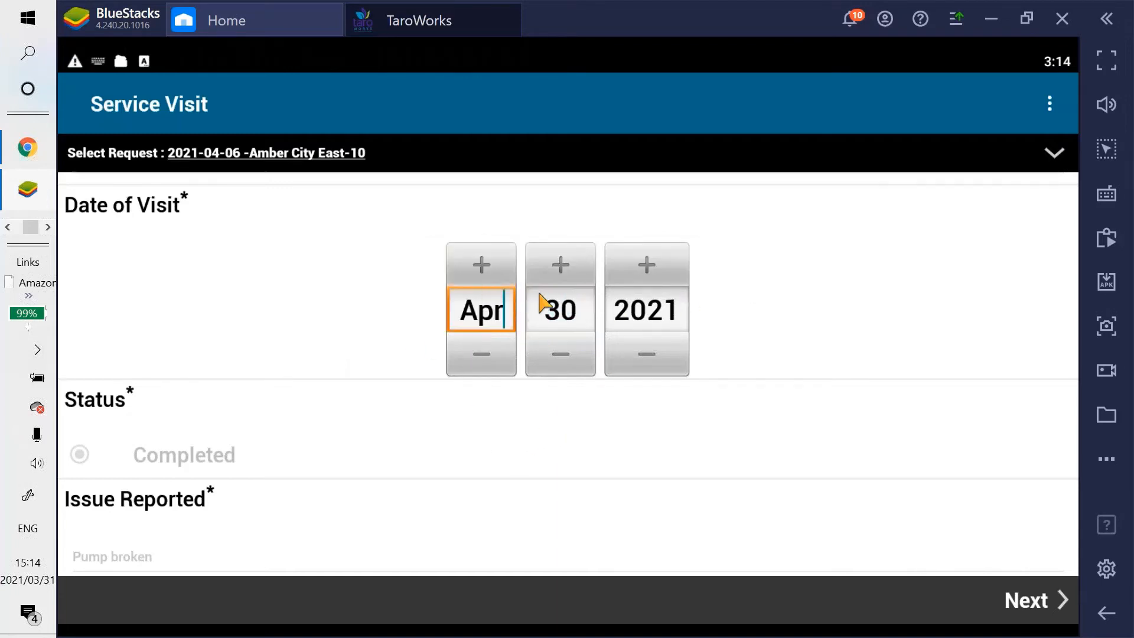
click(561, 318)
text(06)
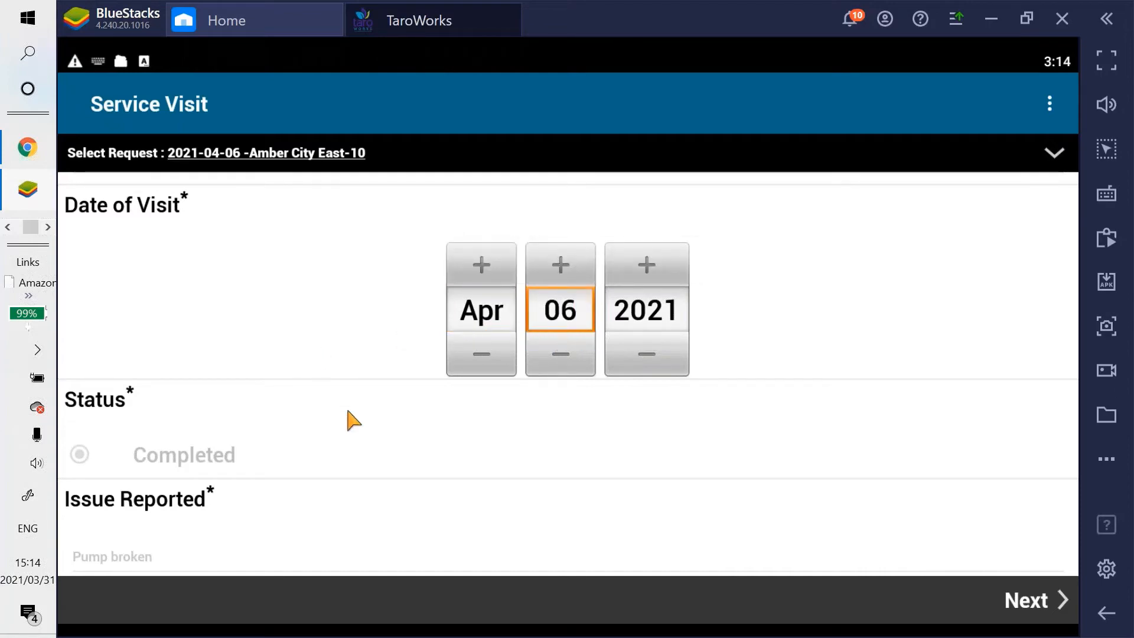
Review the Service Visit form's fields and enter "Fixed pump" in the Service Visit Notes
scroll(348, 416, up, 3)
scroll(283, 327, down, 1)
scroll(258, 361, up, 2)
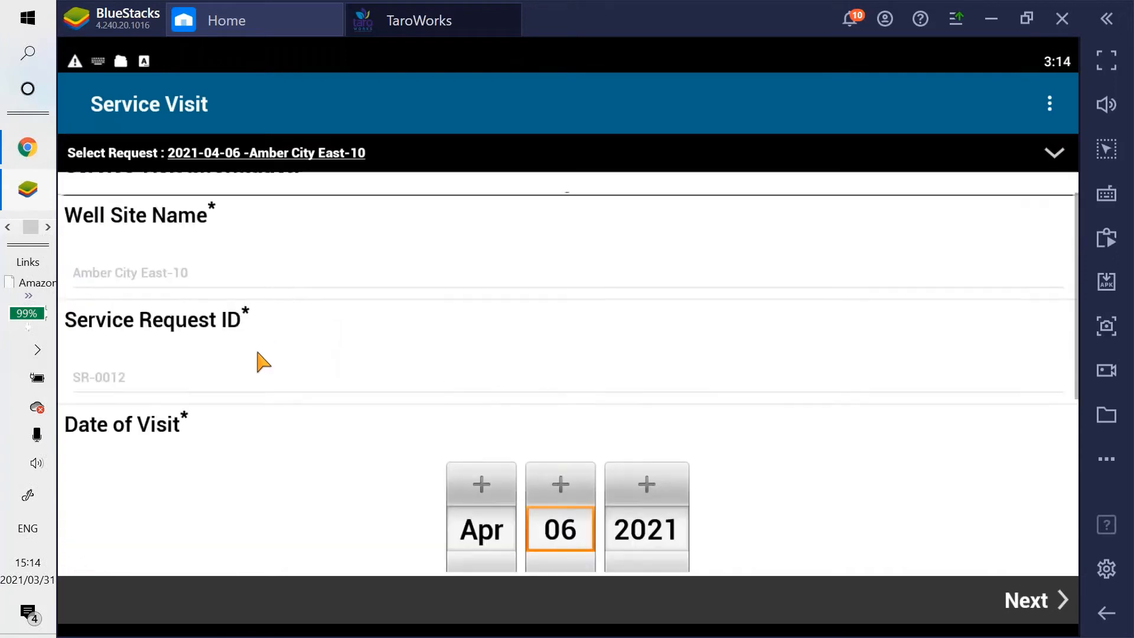
scroll(183, 352, down, 3)
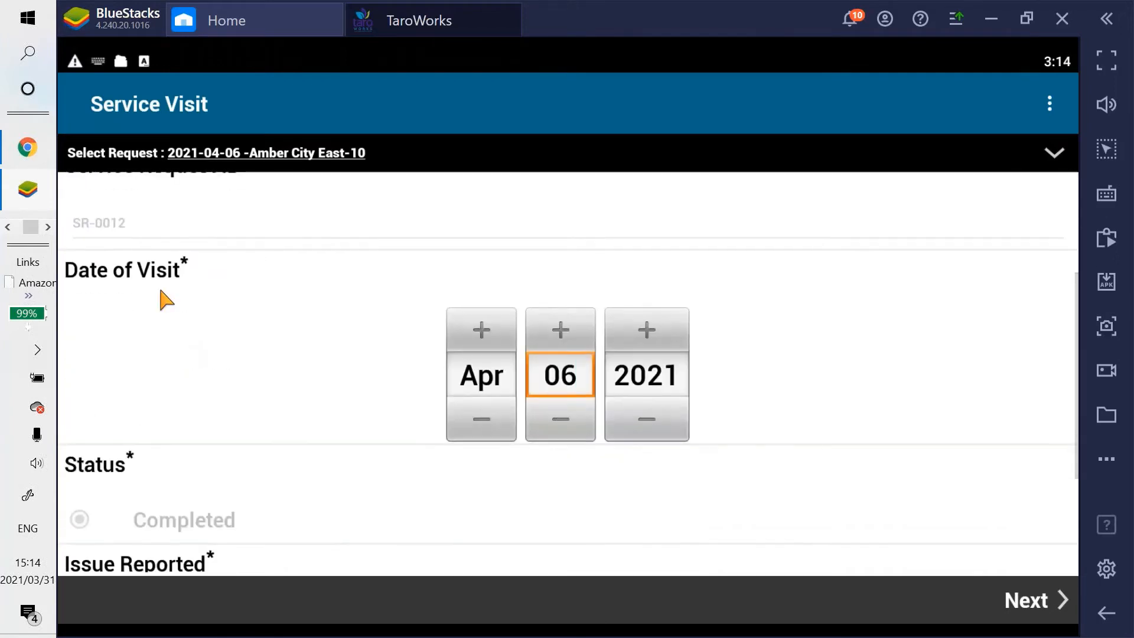
scroll(160, 291, down, 3)
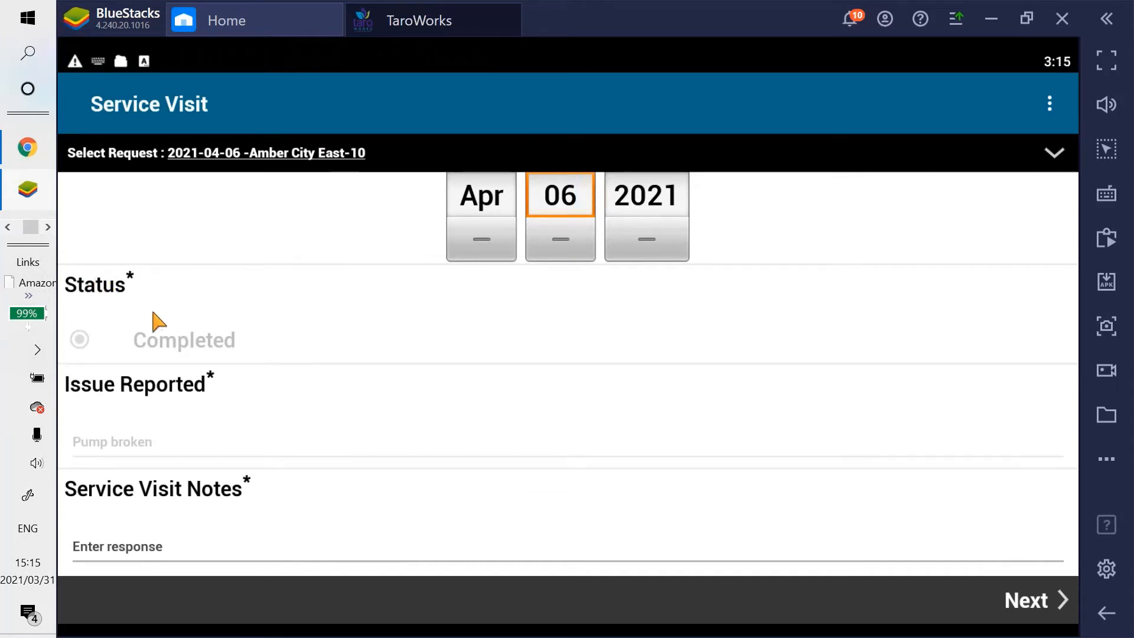
scroll(152, 313, down, 2)
click(195, 556)
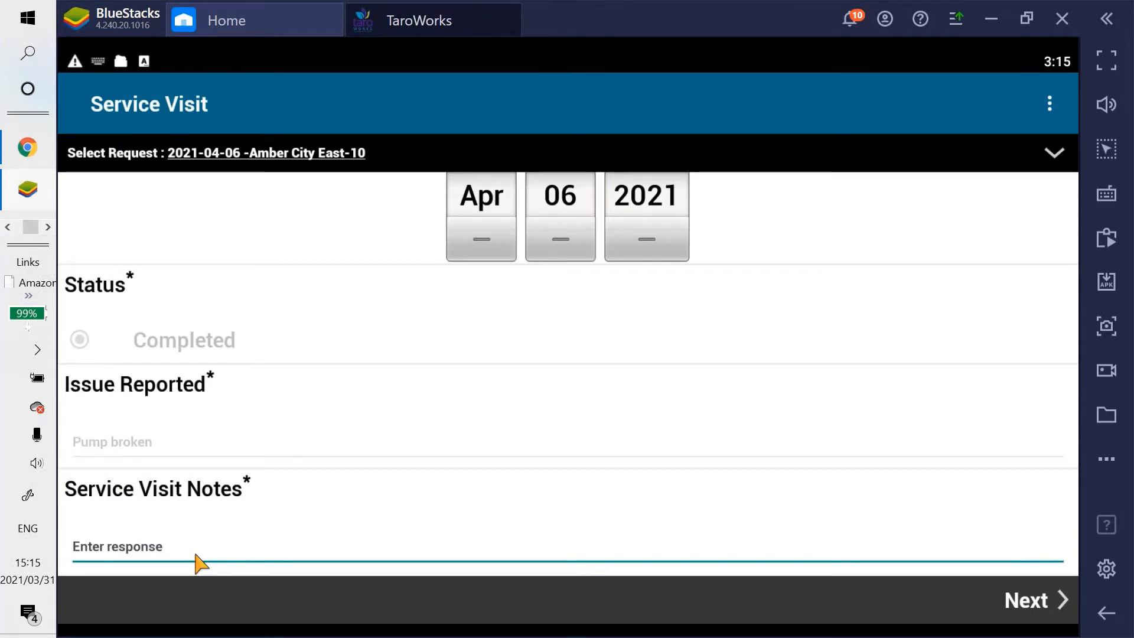
text(Pu)
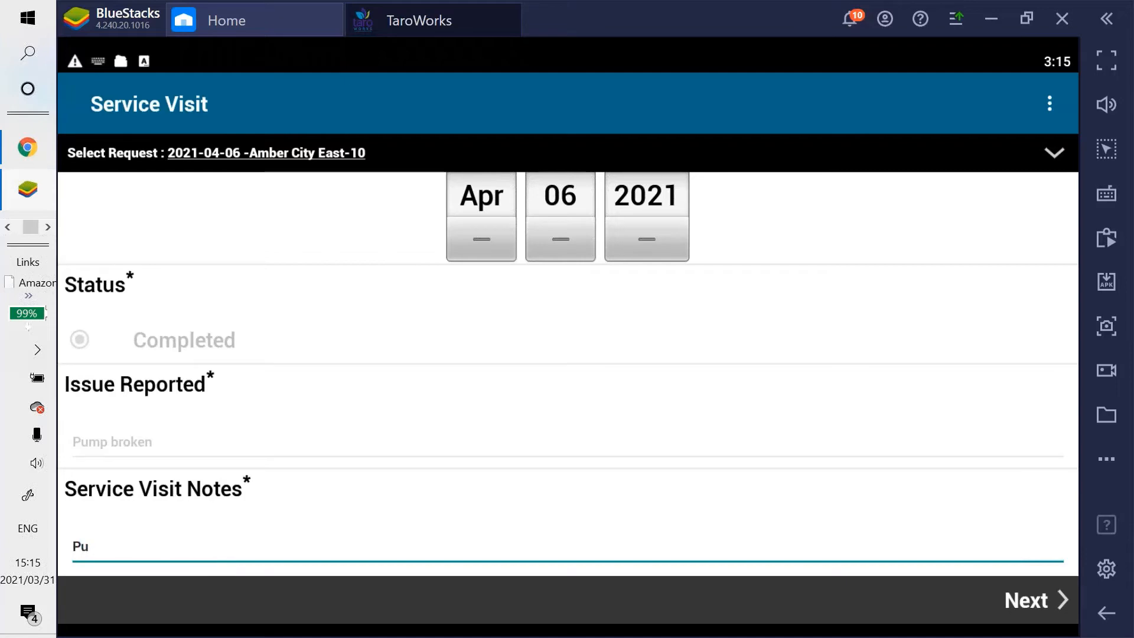
key(BackSpace)
key(BackSpace)
text(Fixed)
key(BackSpace)
text(d pump)
Finish the form, mark the service visit as complete and sync it with the Salesforce server immediately
click(1026, 598)
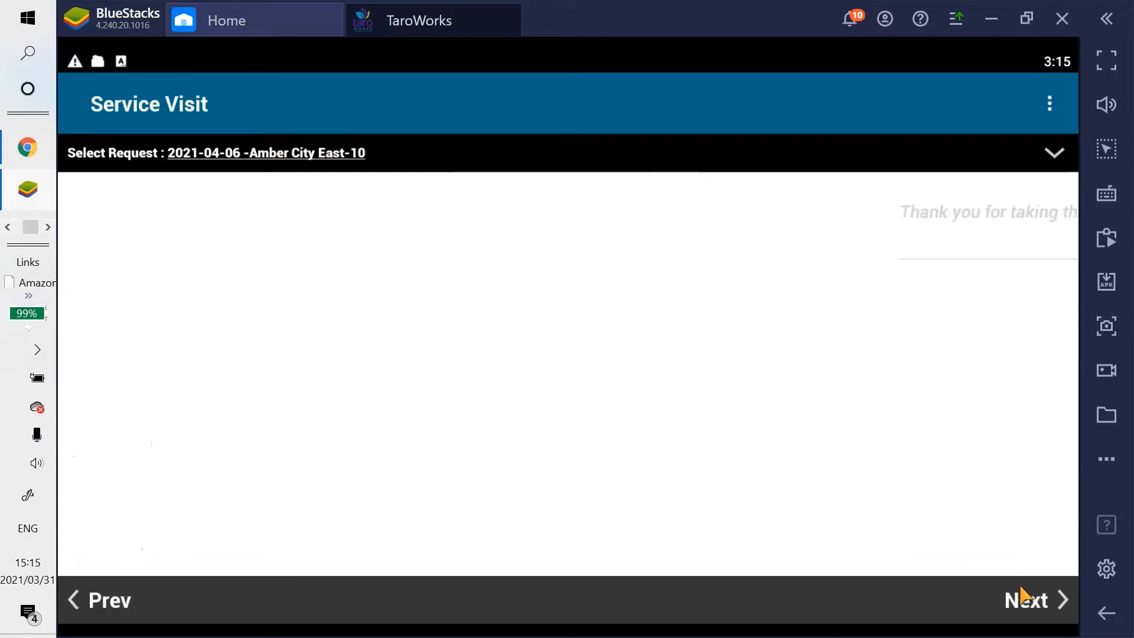
click(1011, 596)
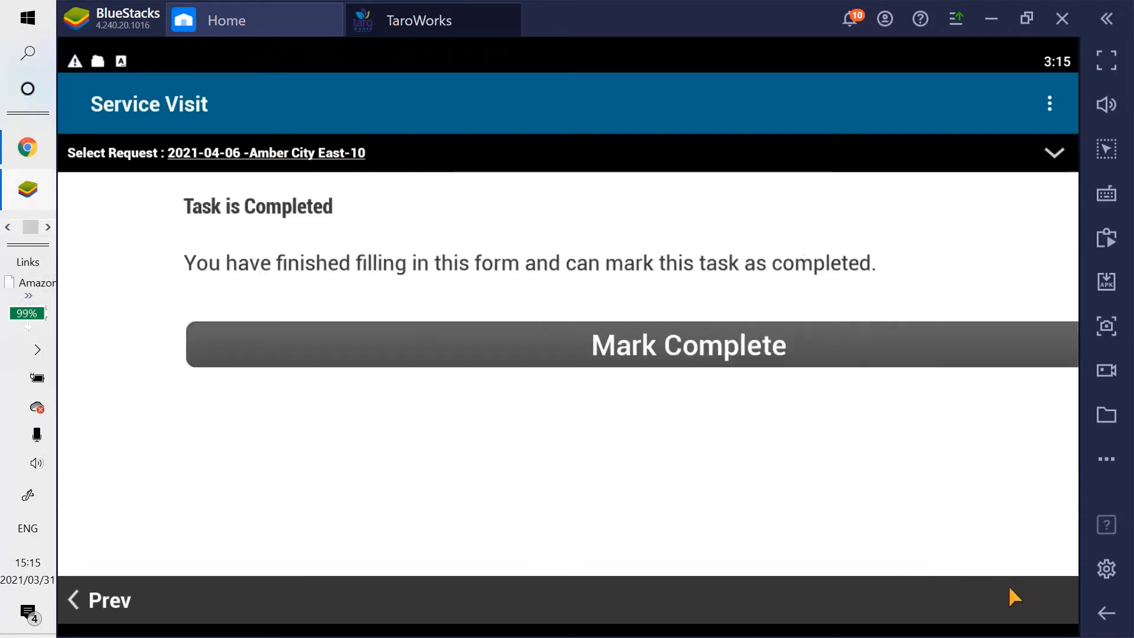
click(648, 345)
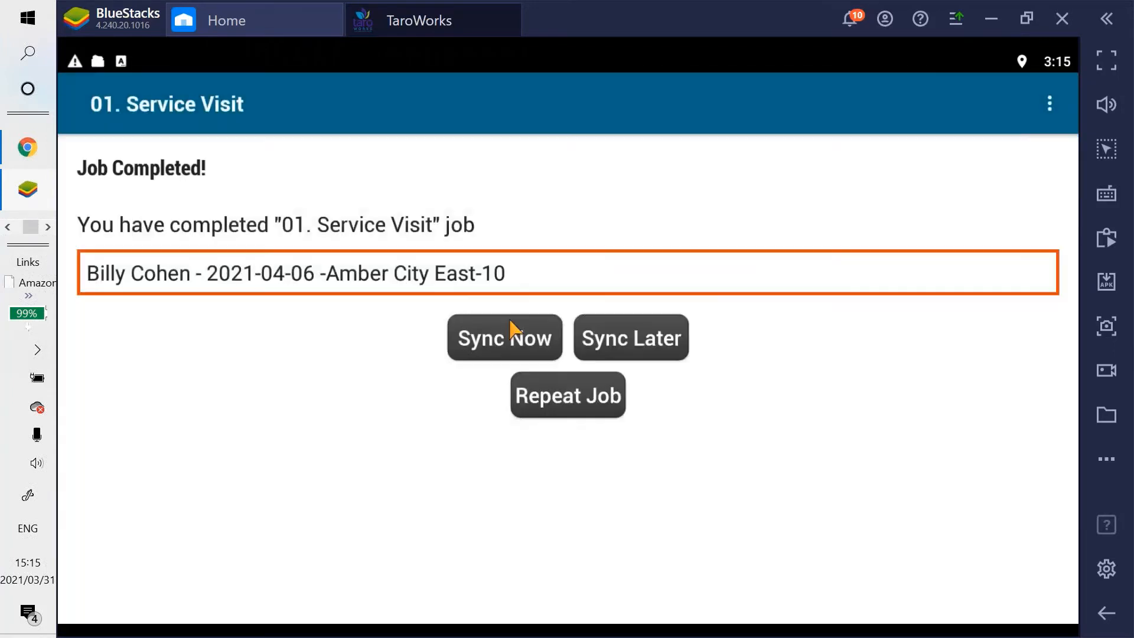
click(499, 339)
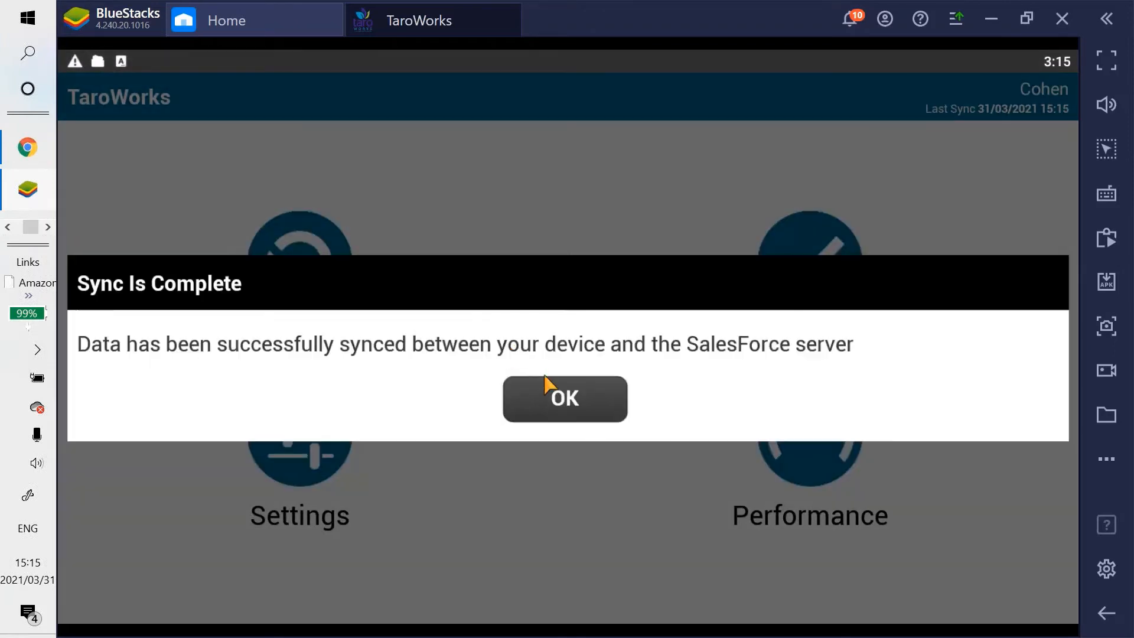
click(543, 393)
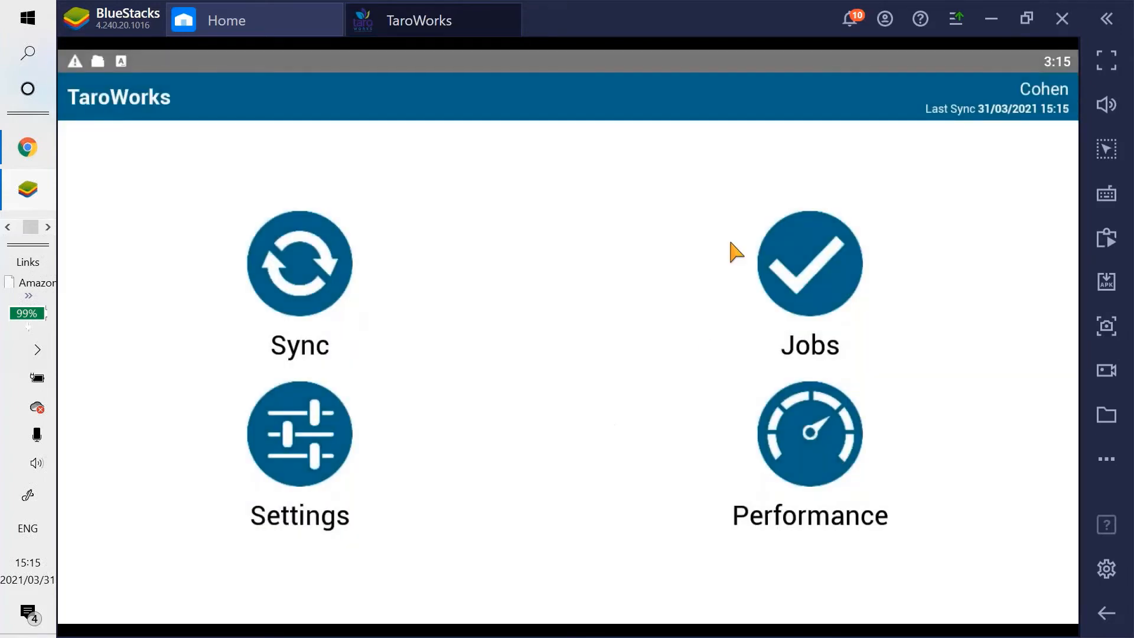
Start another new 01. Service Visit job and open the technician's list of remaining service requests
click(788, 261)
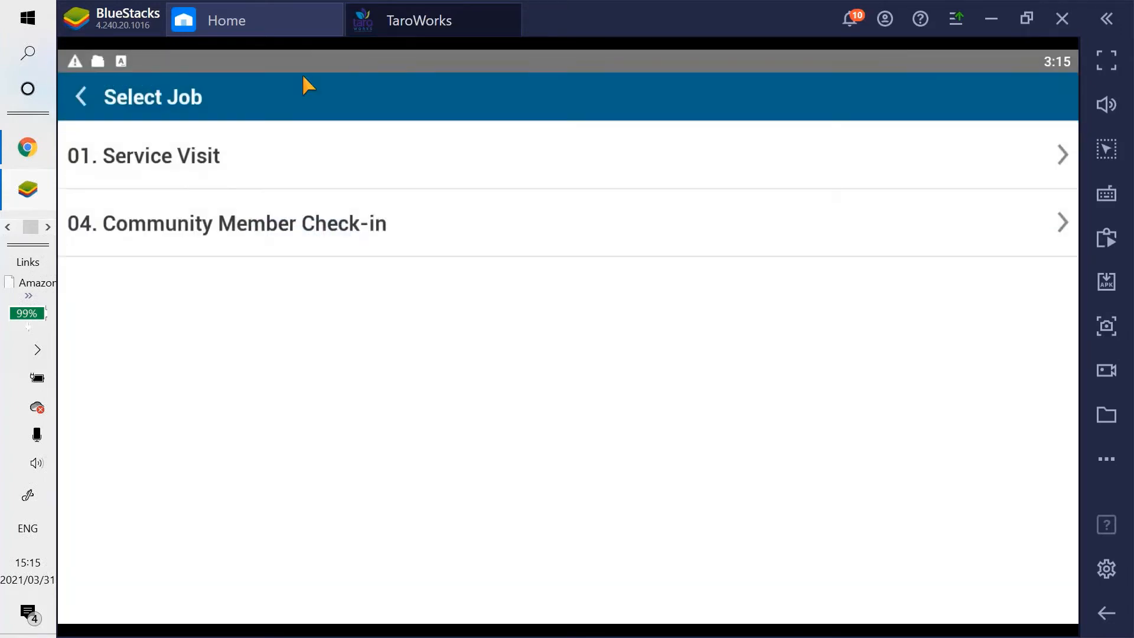
click(179, 168)
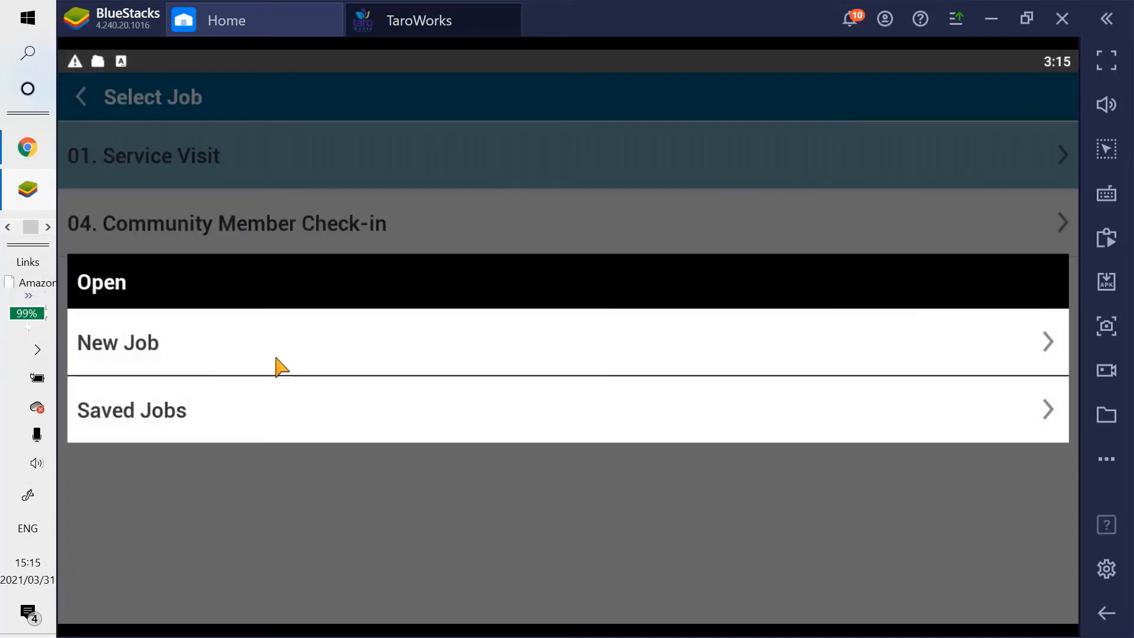
click(275, 355)
click(238, 213)
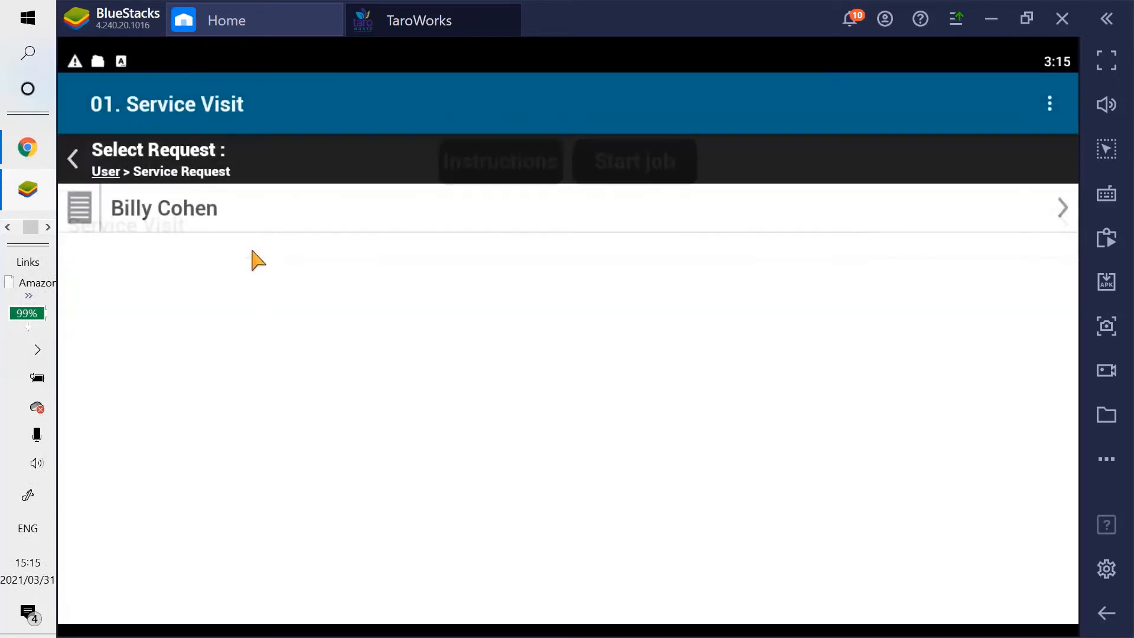
click(238, 214)
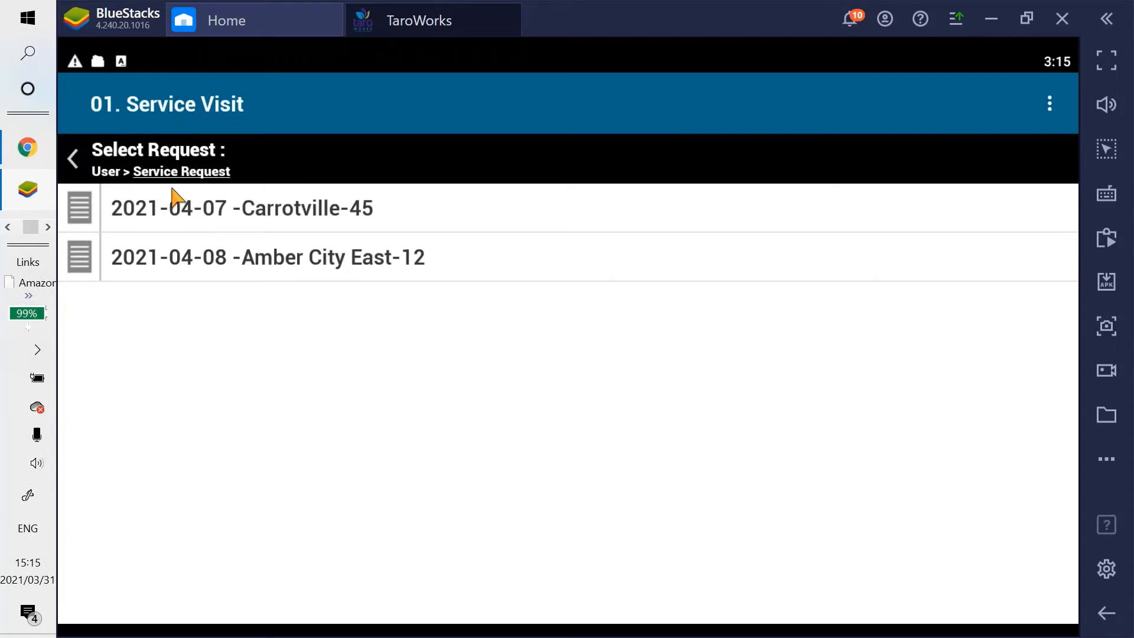
Switch to Salesforce in Chrome, refresh the Service Visits - Next Week report and check the technician's remaining visits
key(alt+Tab)
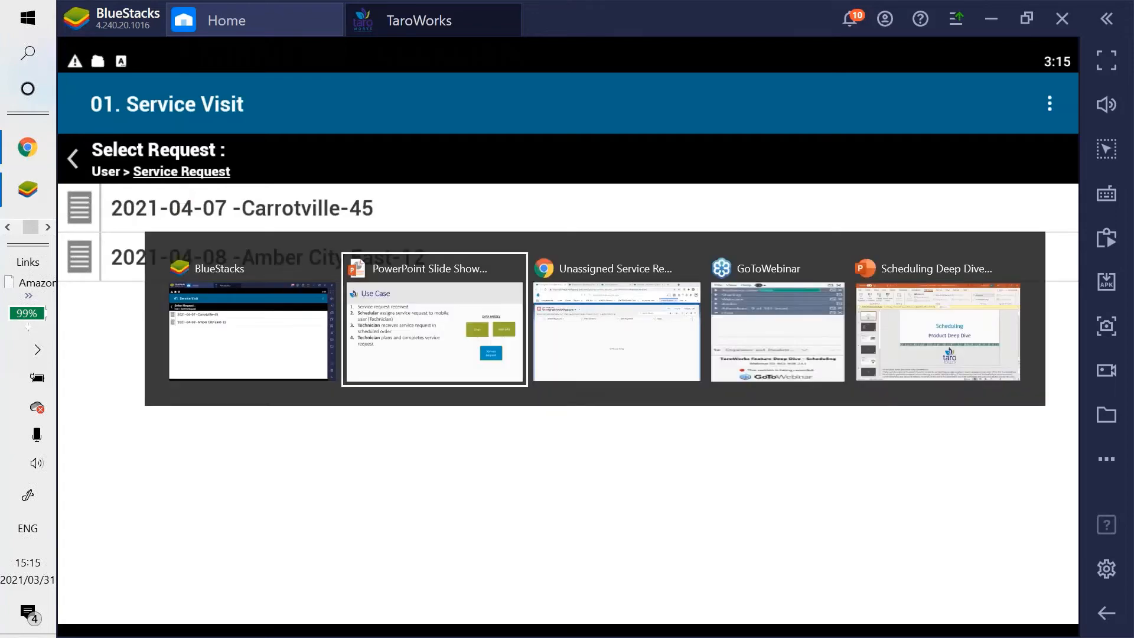
key(alt+Tab)
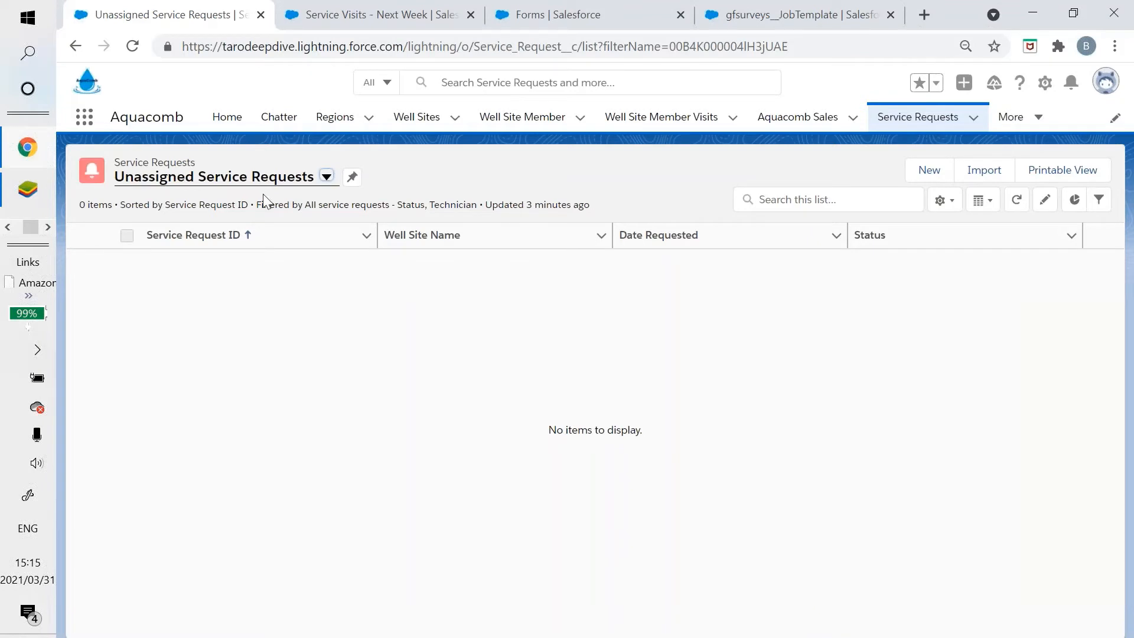
click(380, 17)
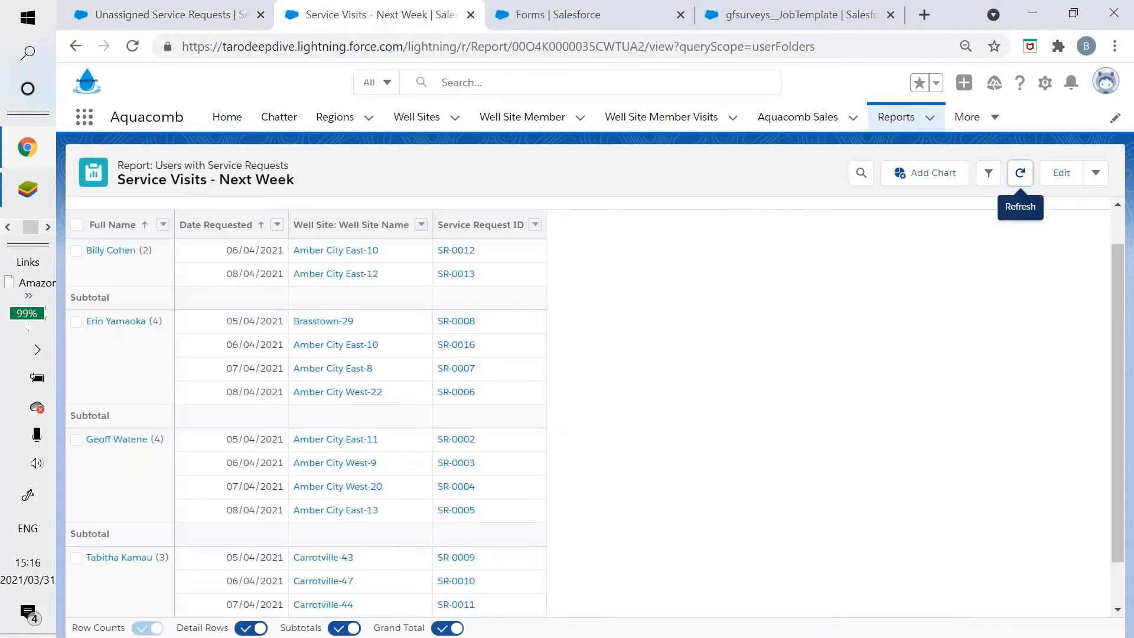
click(1020, 172)
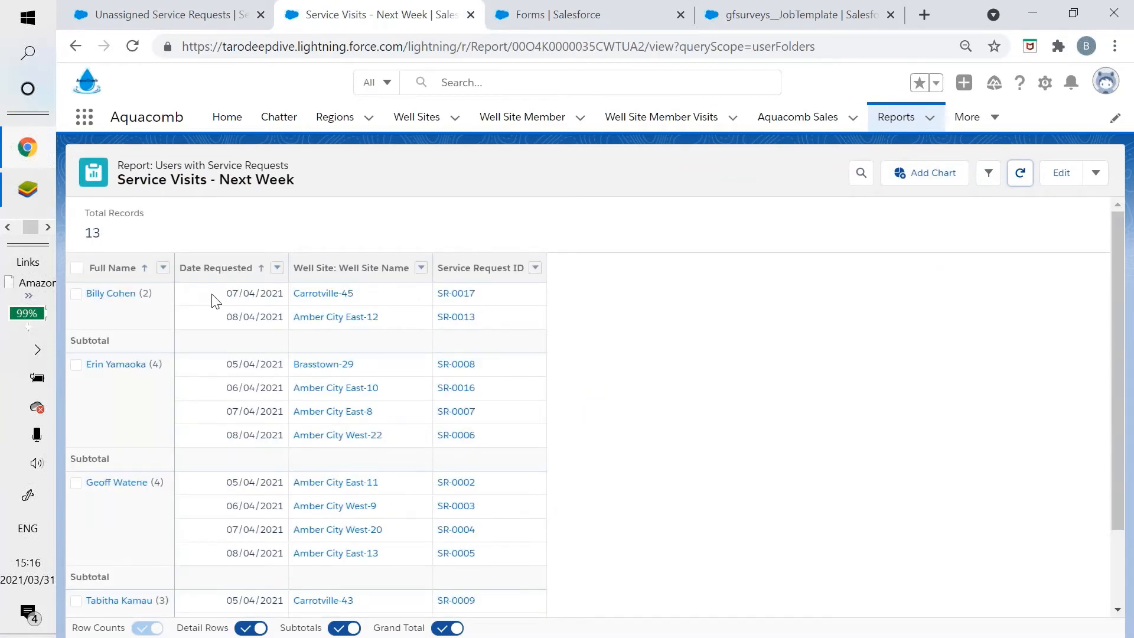
click(220, 298)
drag(220, 299, 244, 314)
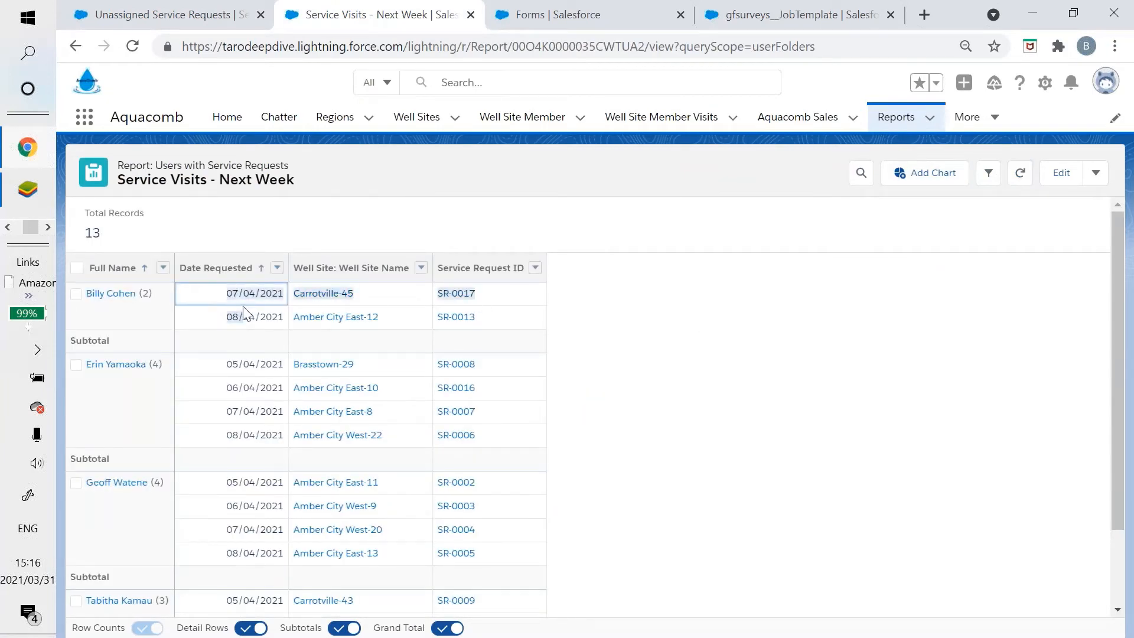
click(244, 314)
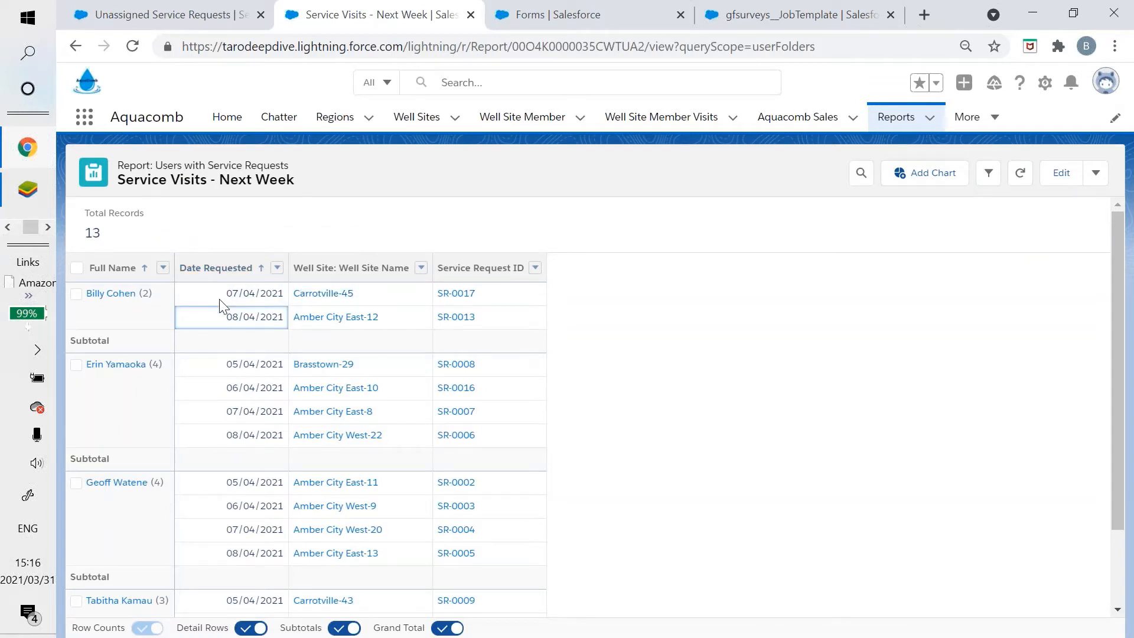
Return to the Service Requests page and show the Completed Service Requests list view
click(203, 24)
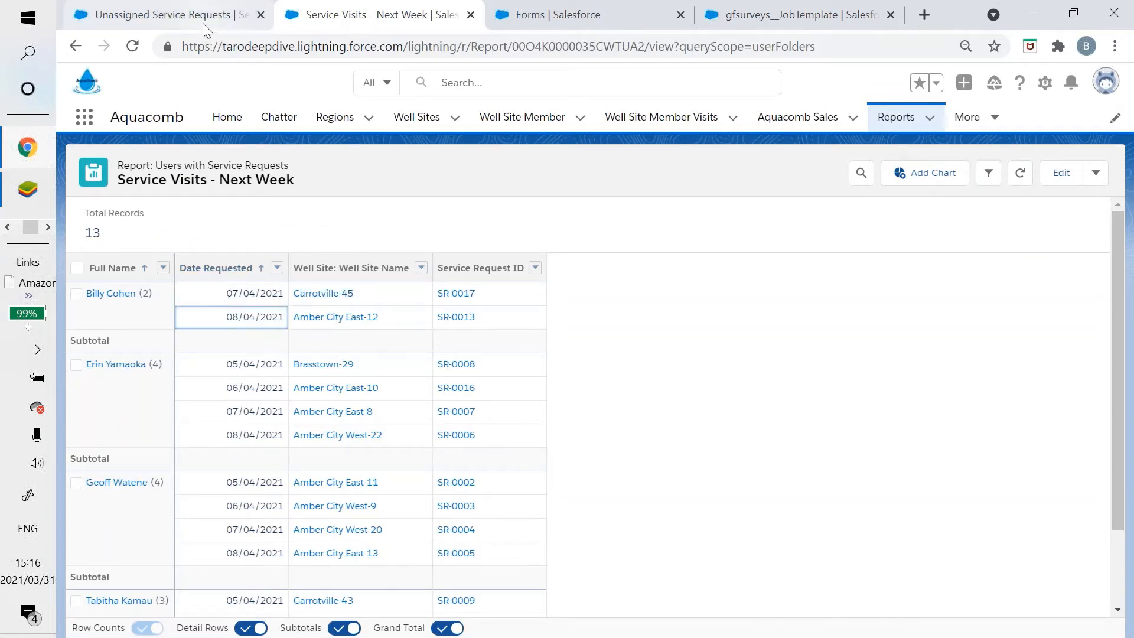
click(264, 180)
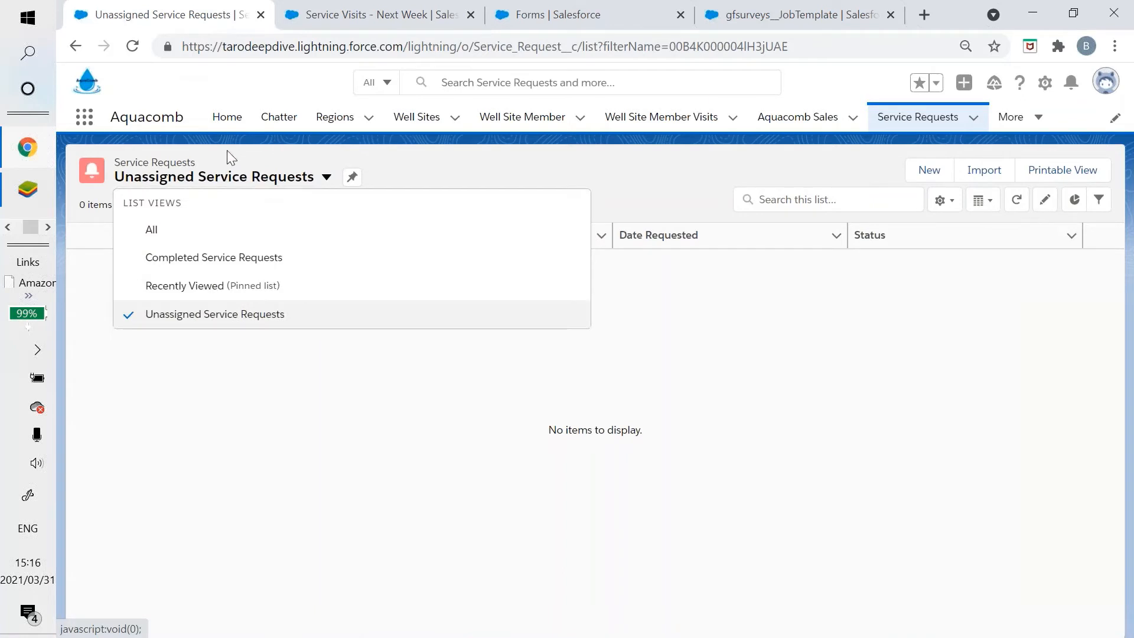
click(244, 258)
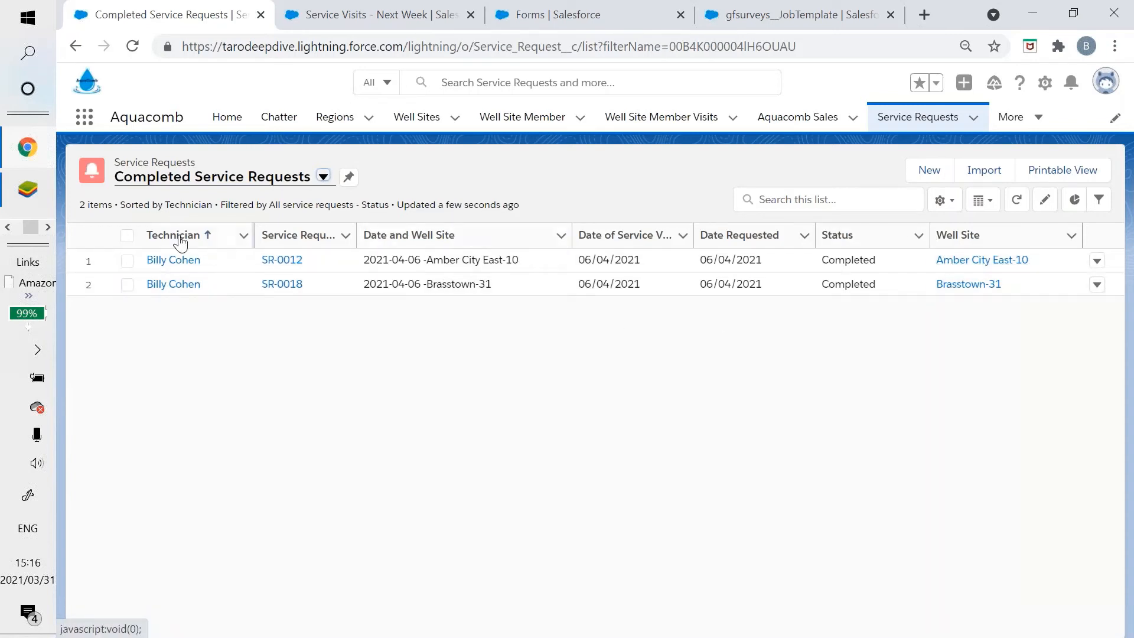
Open the completed Amber City East-10 service request, review its visit date, status and notes, and switch away from the browser
click(282, 260)
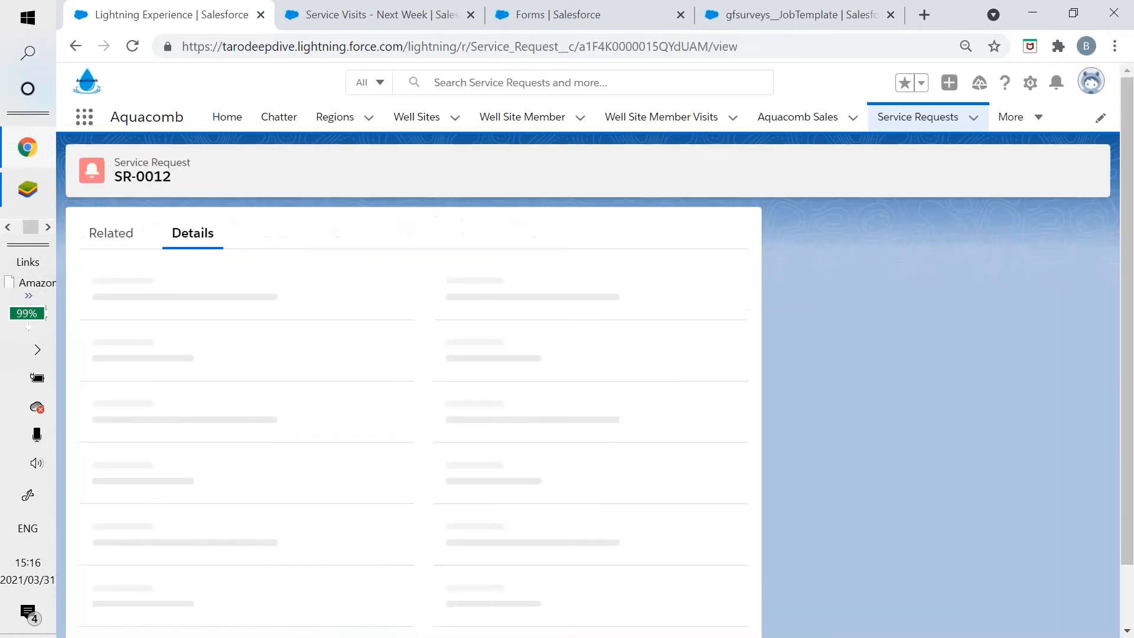
scroll(278, 360, down, 1)
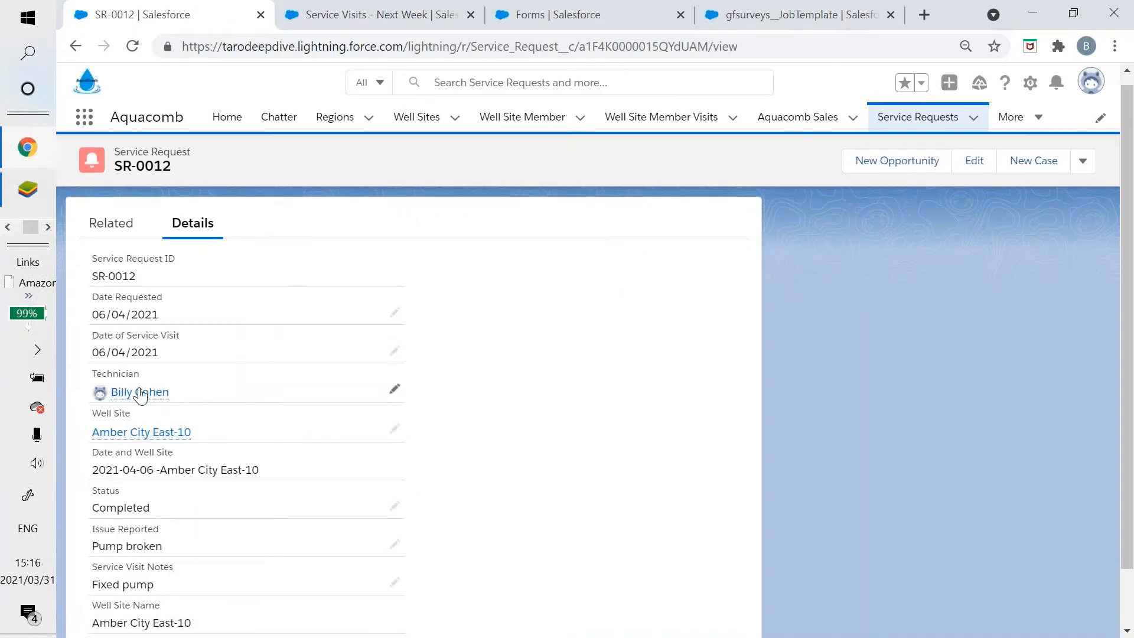
scroll(142, 355, down, 1)
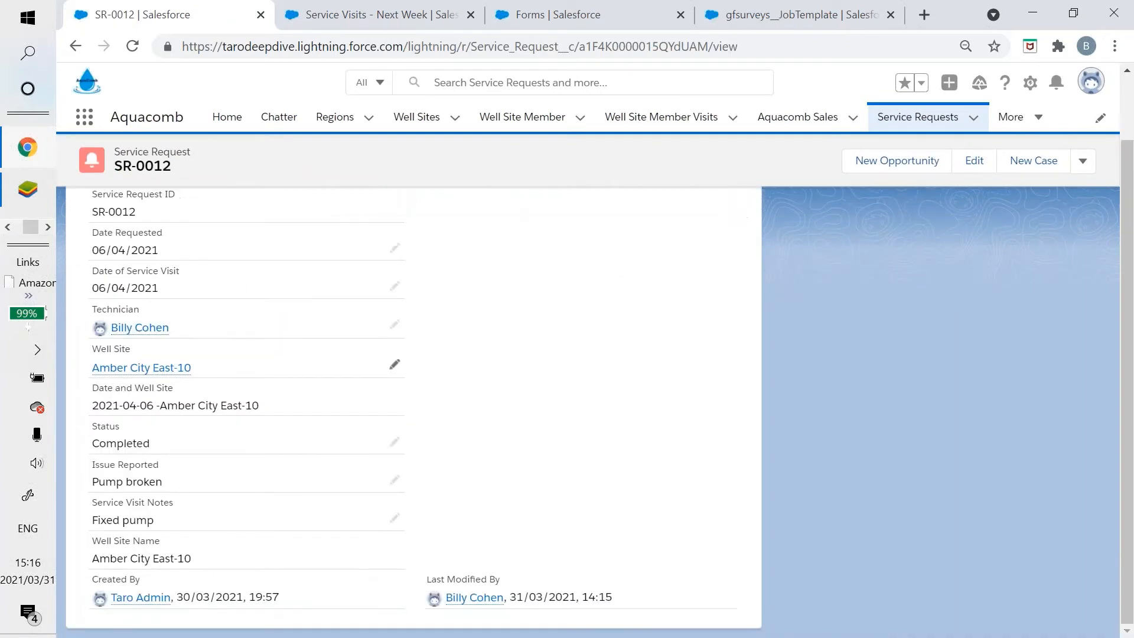
click(137, 522)
scroll(137, 522, up, 2)
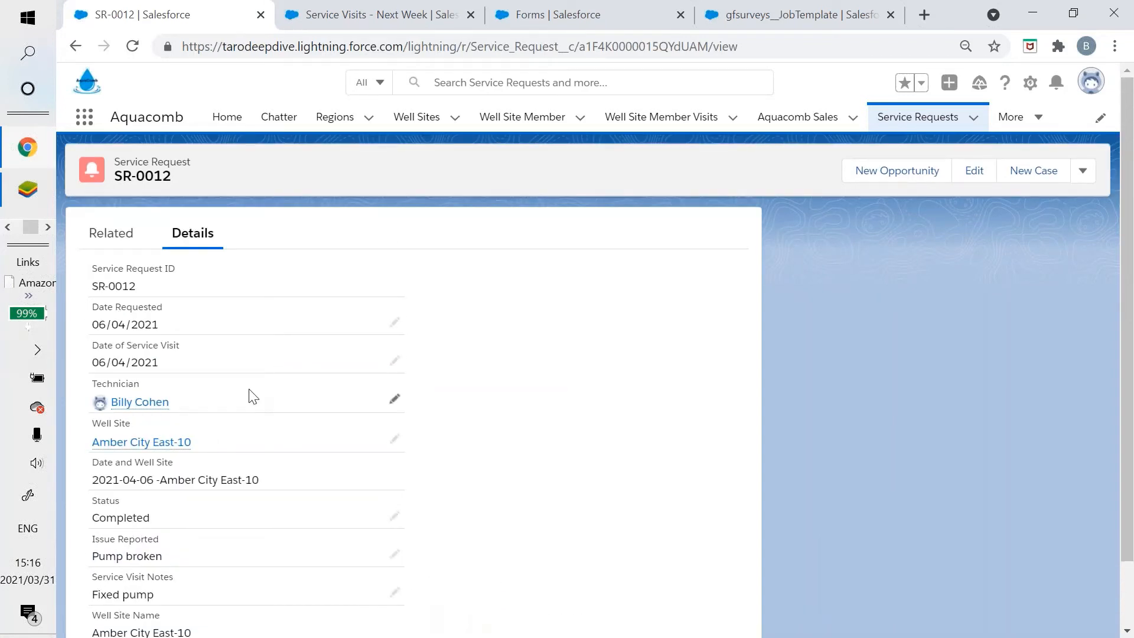
key(alt+Tab)
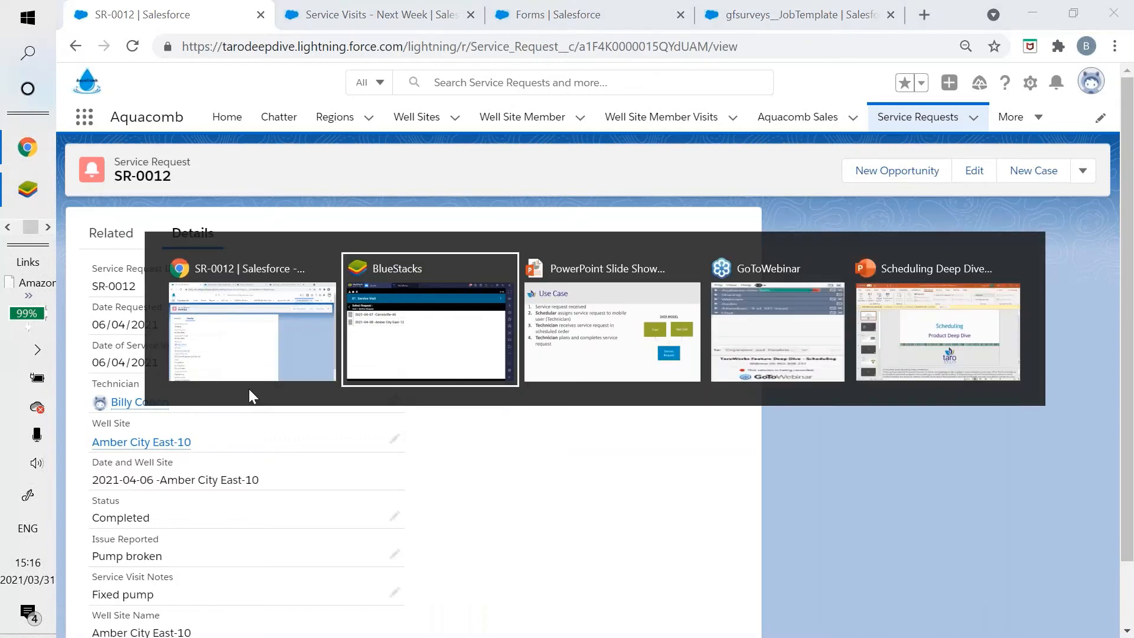
Switch to the PowerPoint slide show and advance past the Use Case slide to the Configuration list slide
key(alt+shift+Tab)
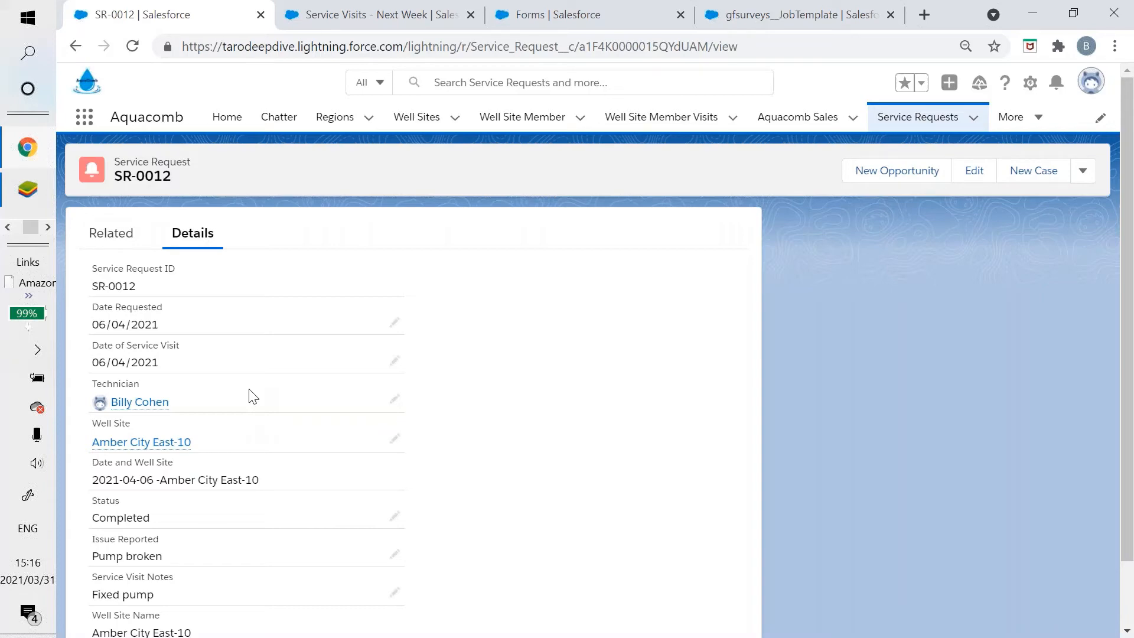
click(1013, 602)
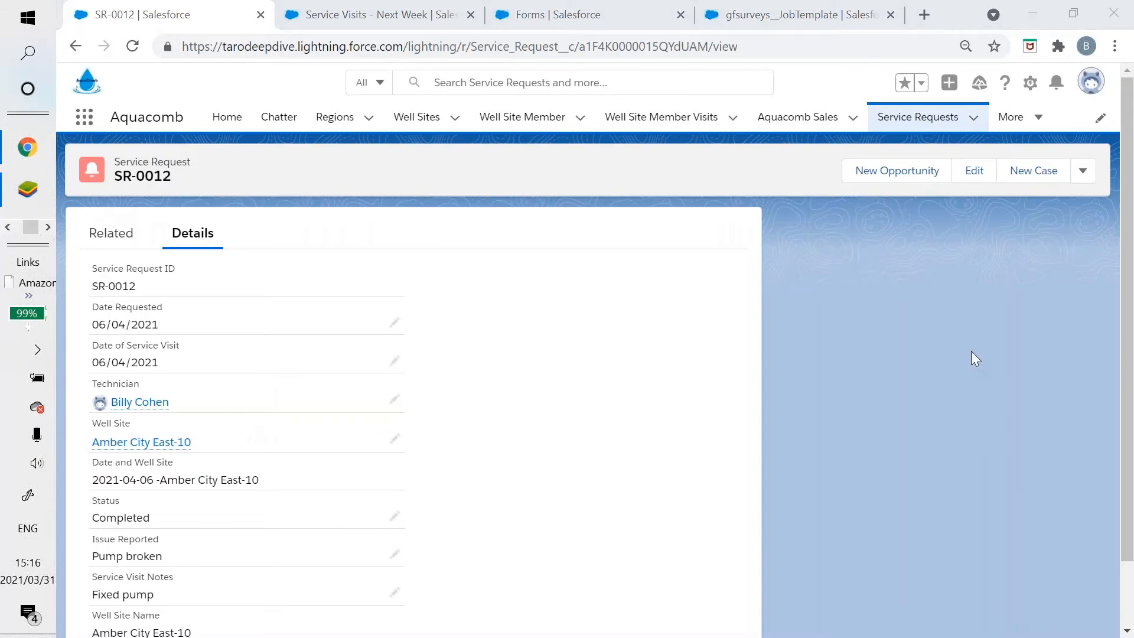
key(alt+Tab)
key(alt+Tab)
key(alt+Tab)
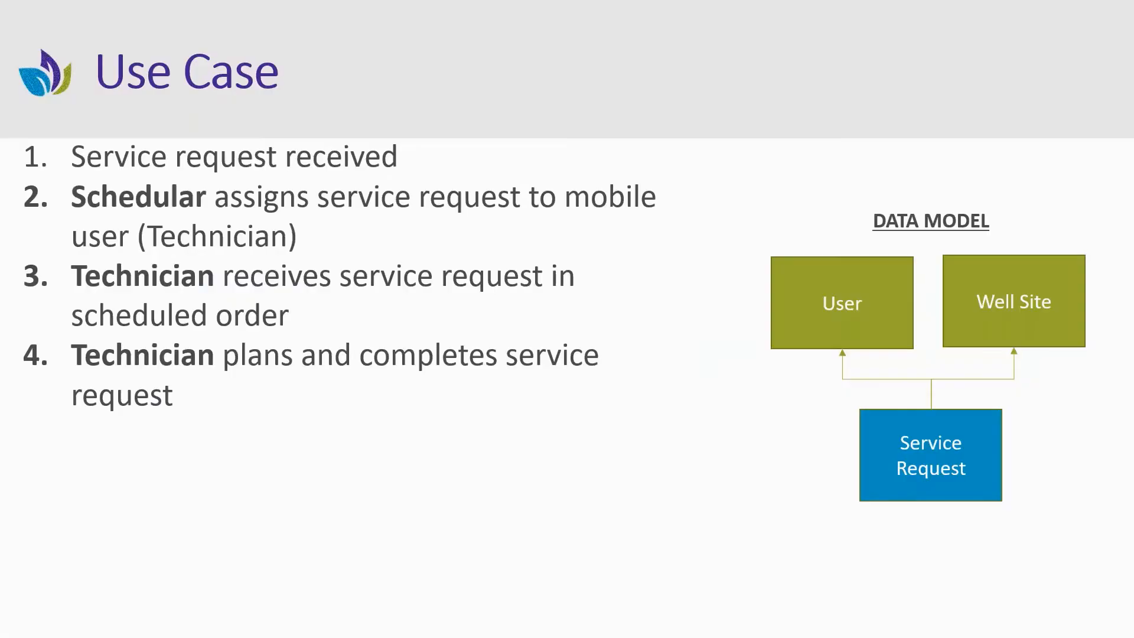
key(Right)
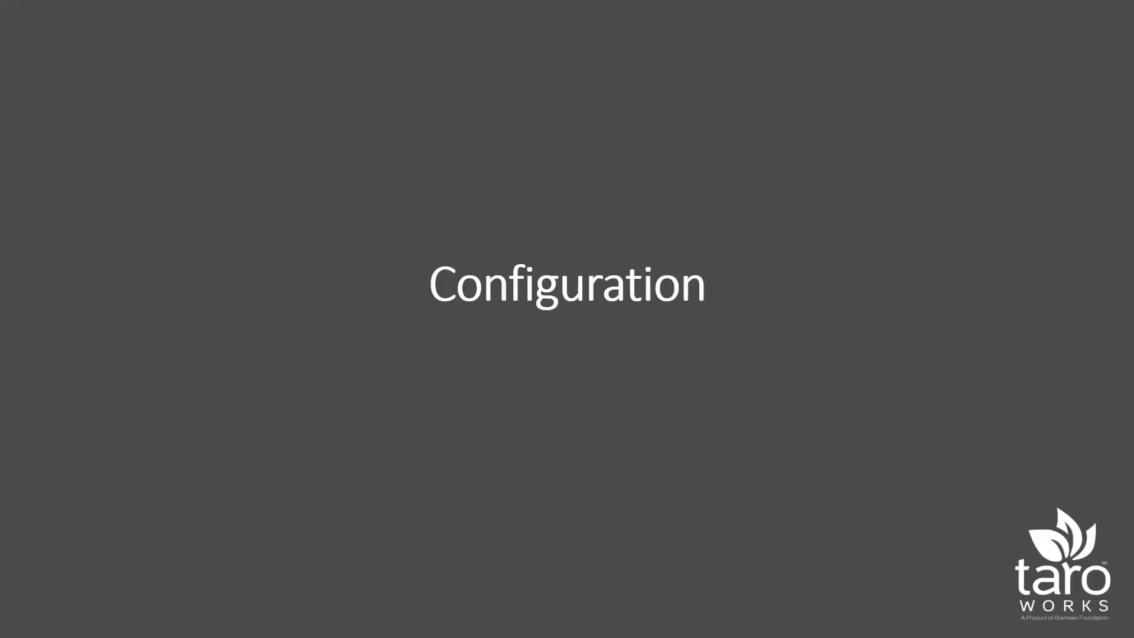
key(Right)
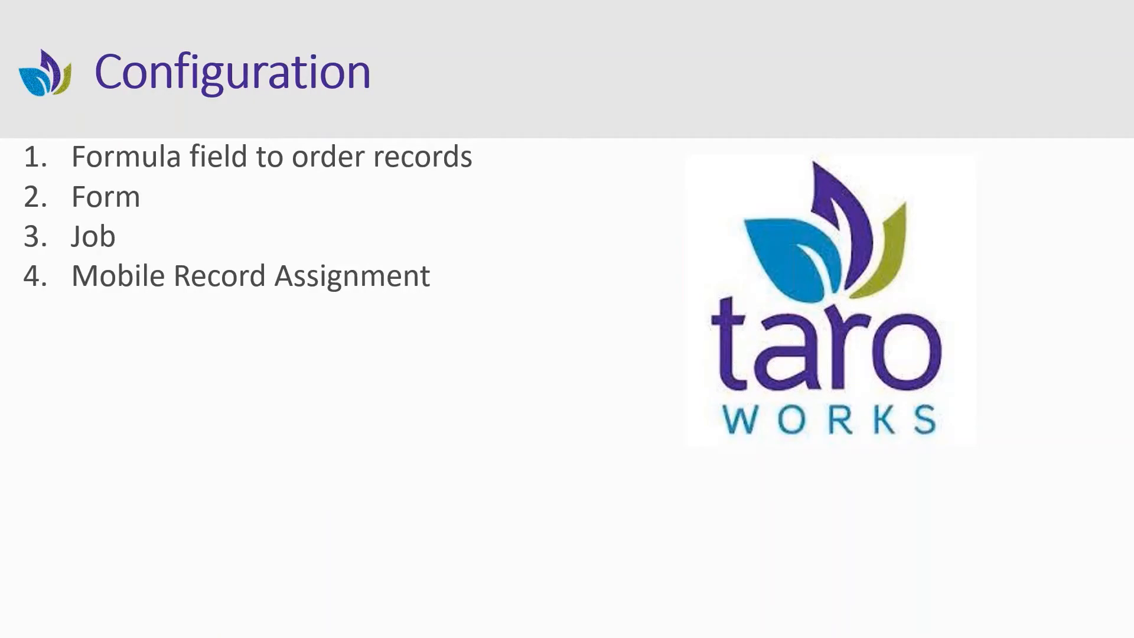
Check the order of the service requests in TaroWorks on BlueStacks and return to Salesforce in Chrome
key(alt+Tab)
key(alt+Tab)
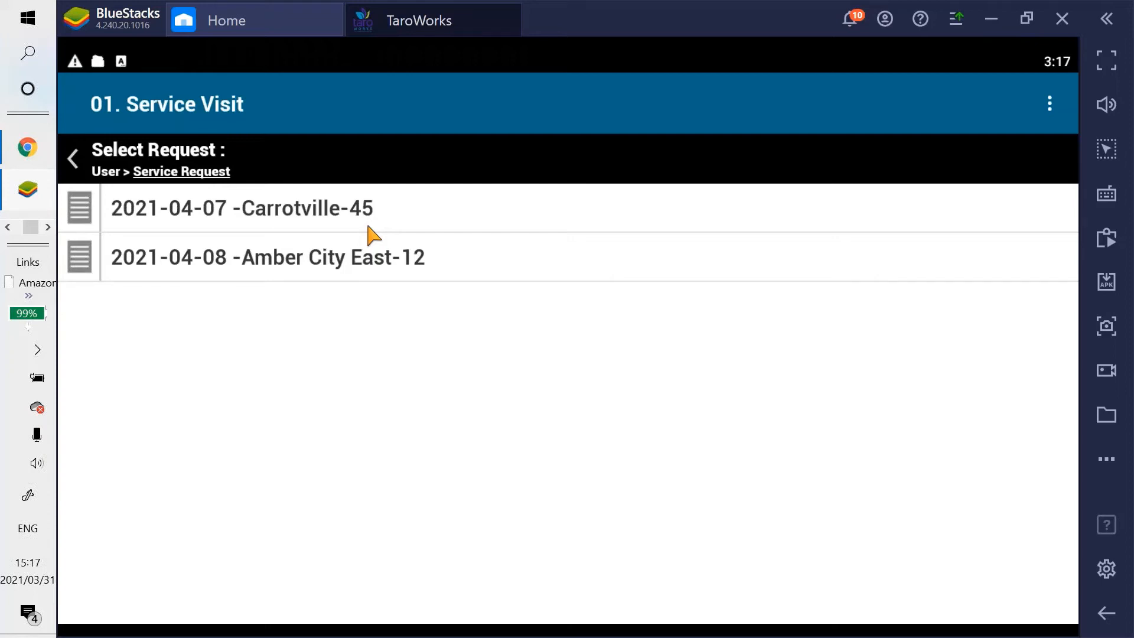
key(alt+Tab)
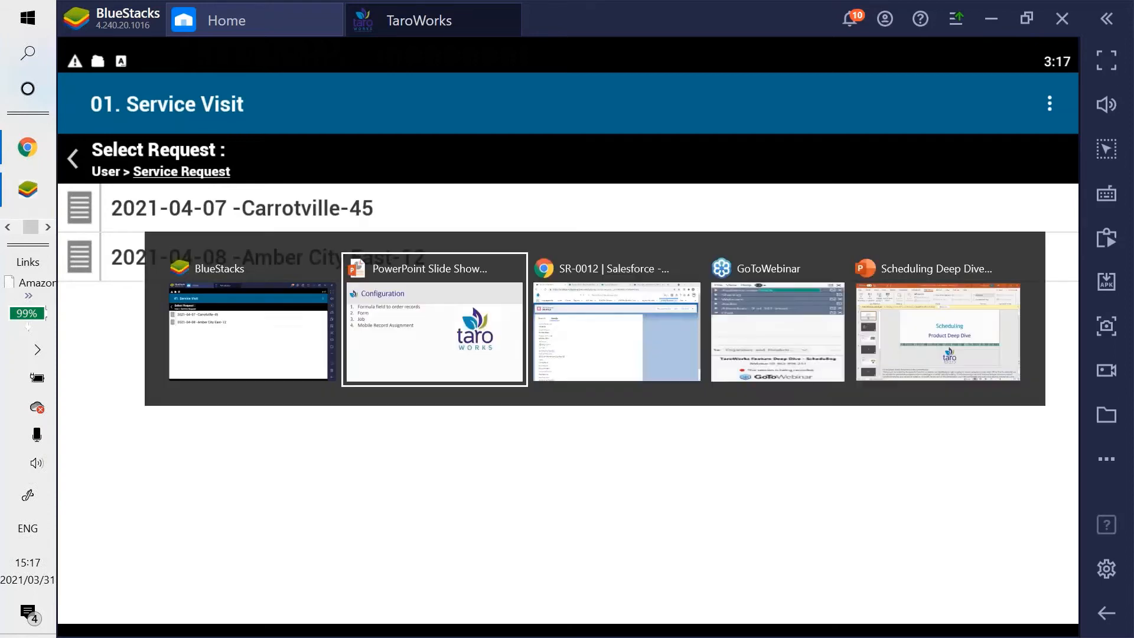
key(alt+Tab)
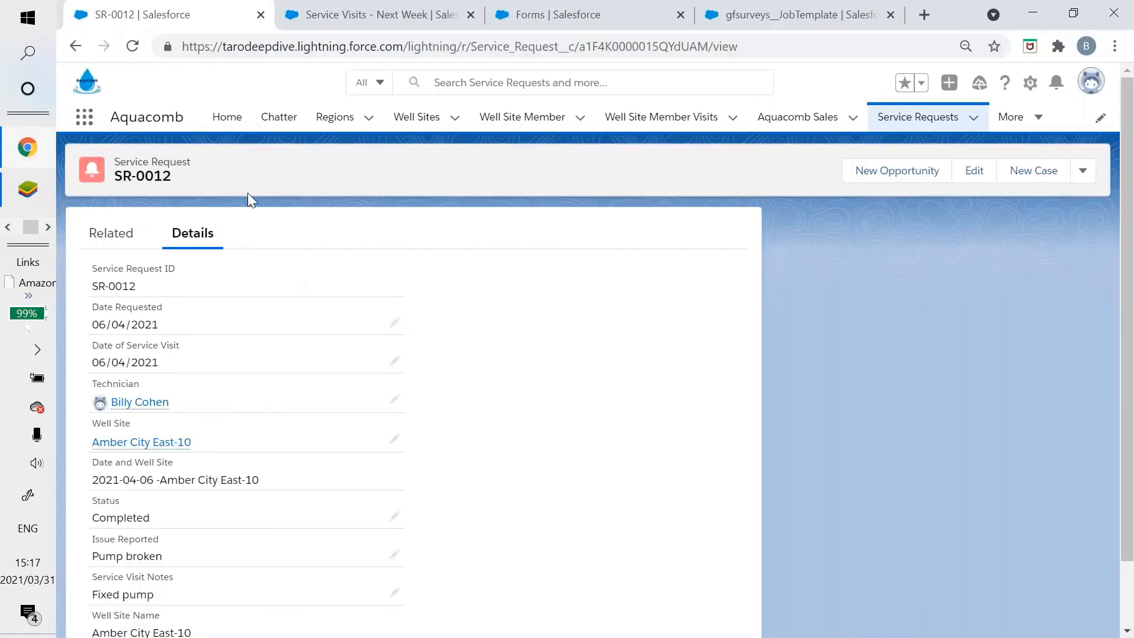
Open the Object Manager in Setup, search for "service" and show the Service Request object's fields and relationships
click(1026, 88)
click(921, 115)
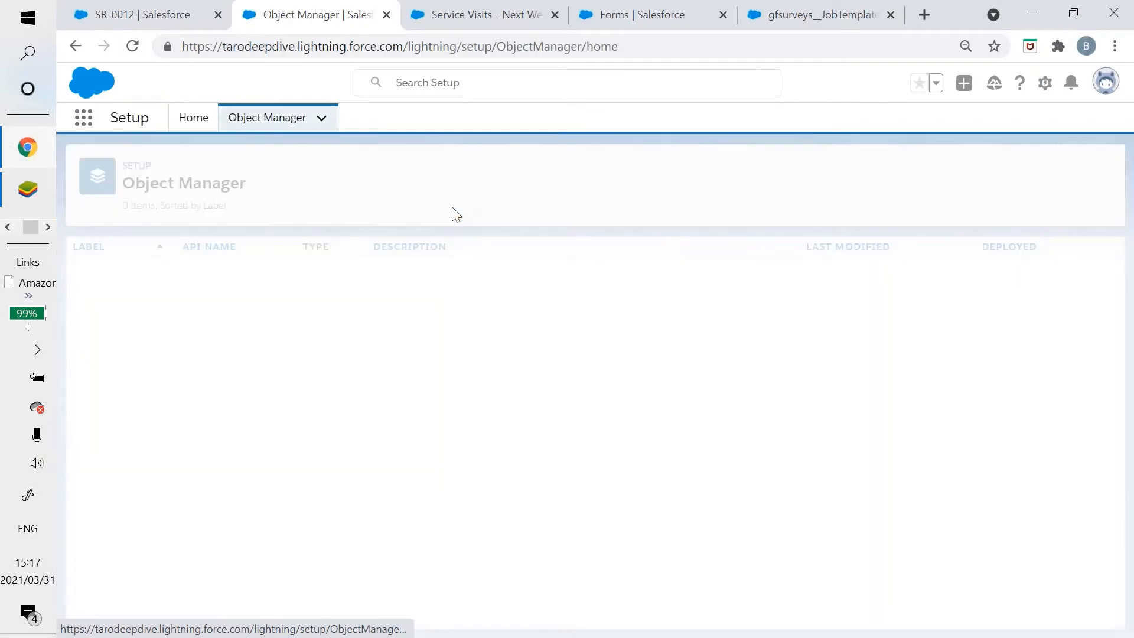
click(815, 171)
text(service)
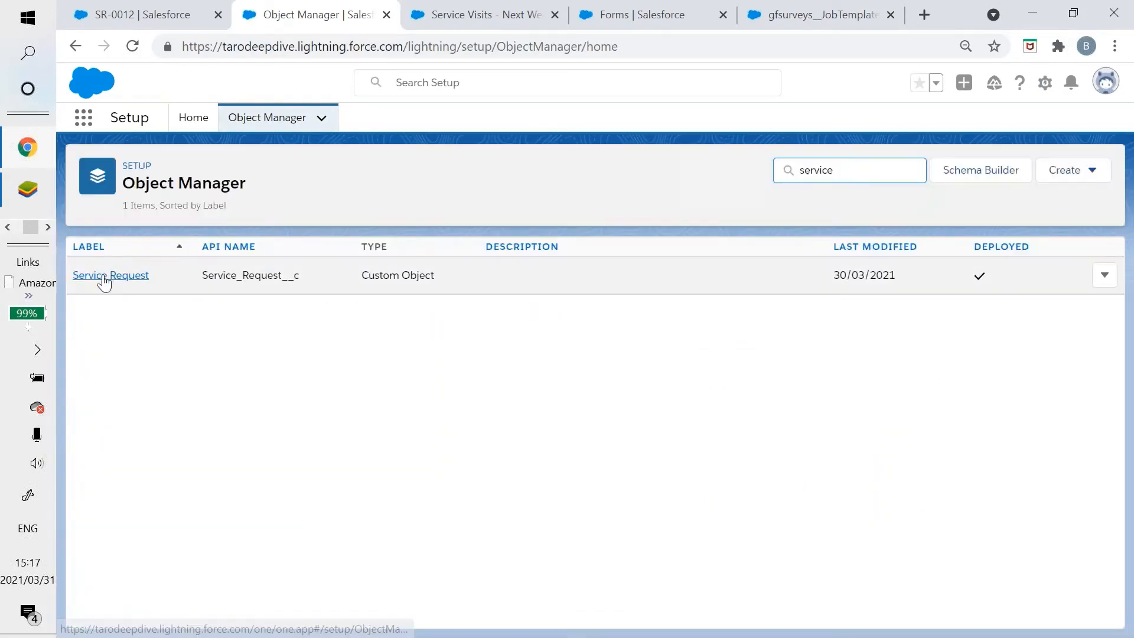
click(105, 272)
click(118, 281)
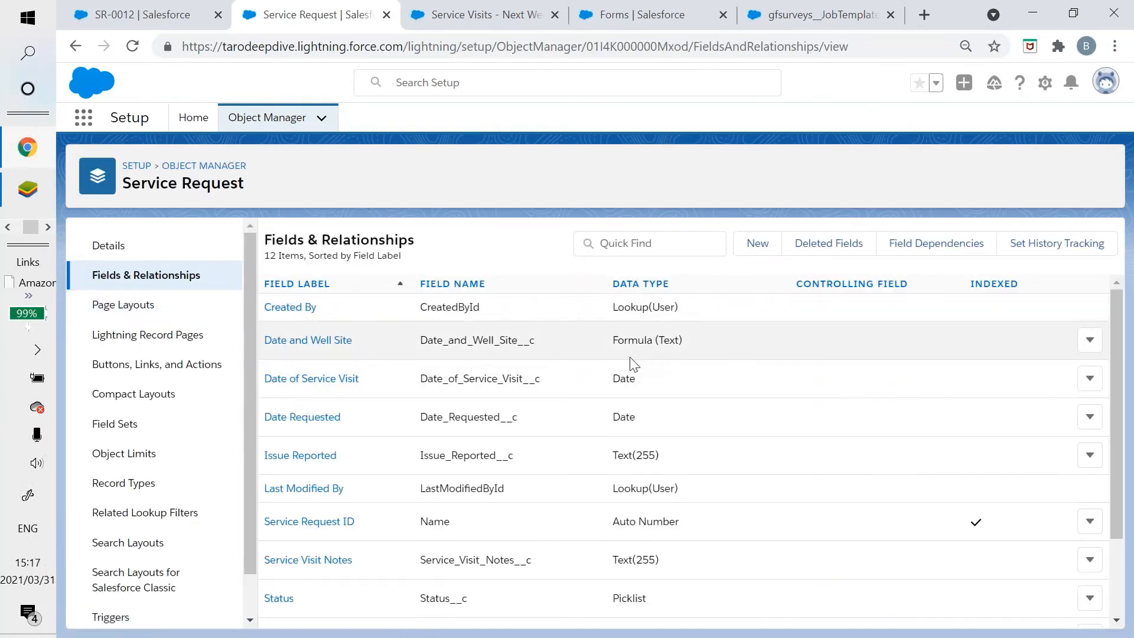
Open the Date and Well Site formula field and examine how its formula combines the requested date and well site name
click(311, 345)
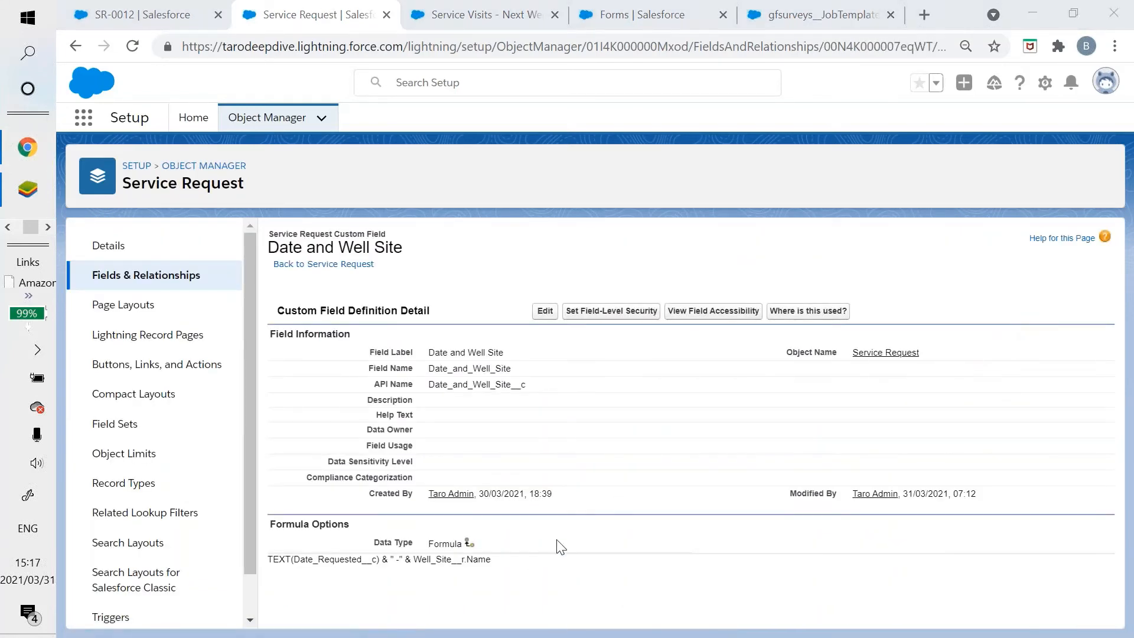
scroll(383, 565, up, 3)
scroll(383, 565, up, 2)
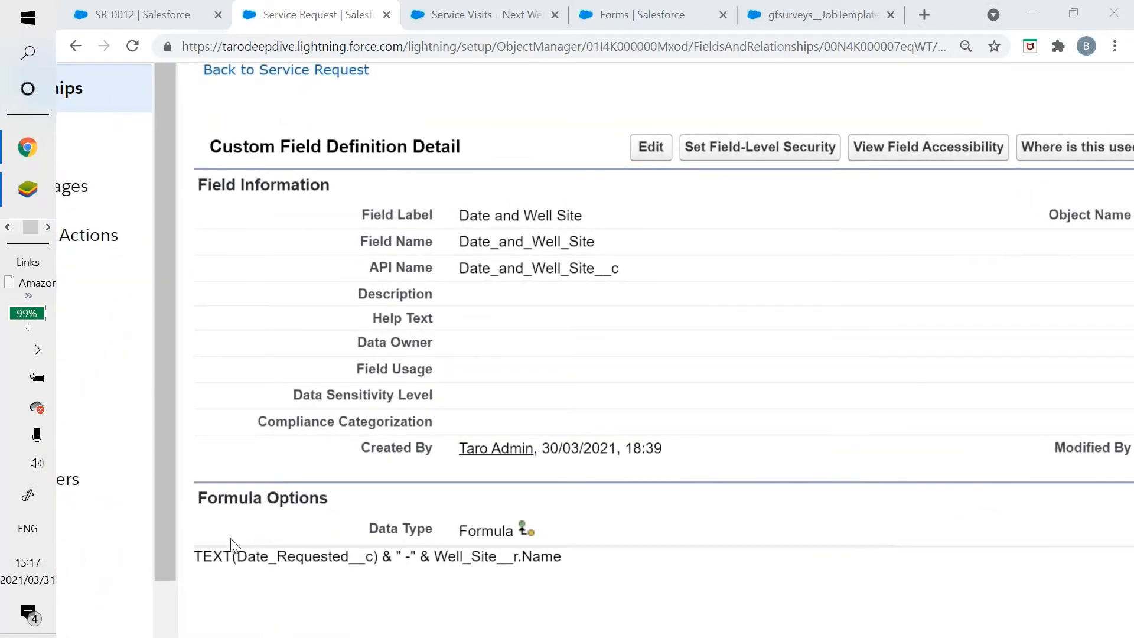
drag(240, 556, 343, 556)
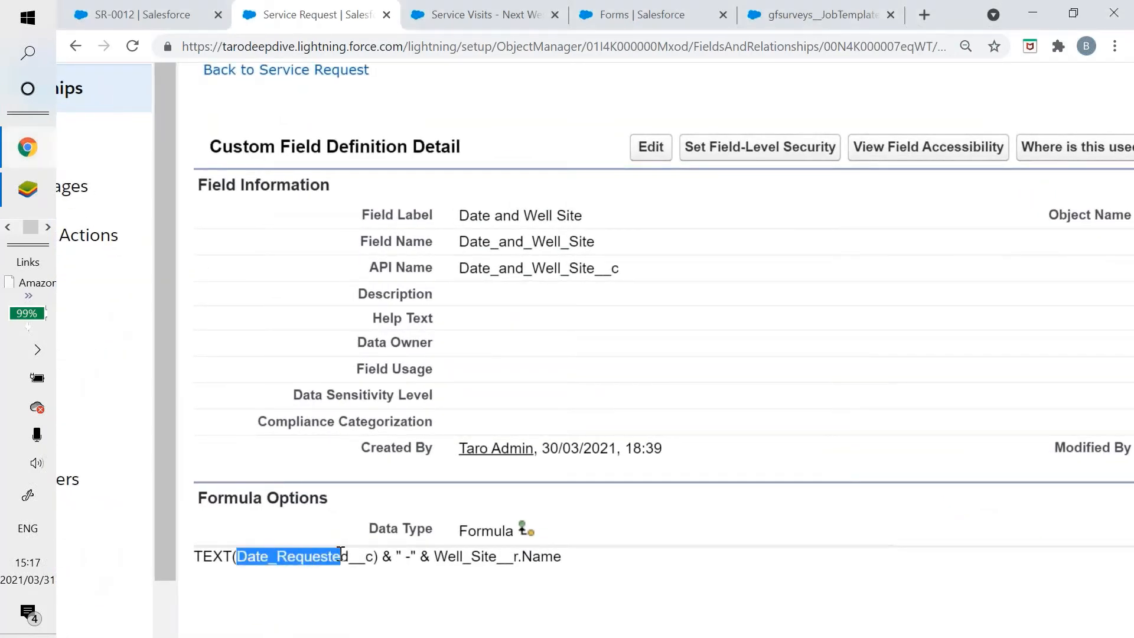
click(345, 556)
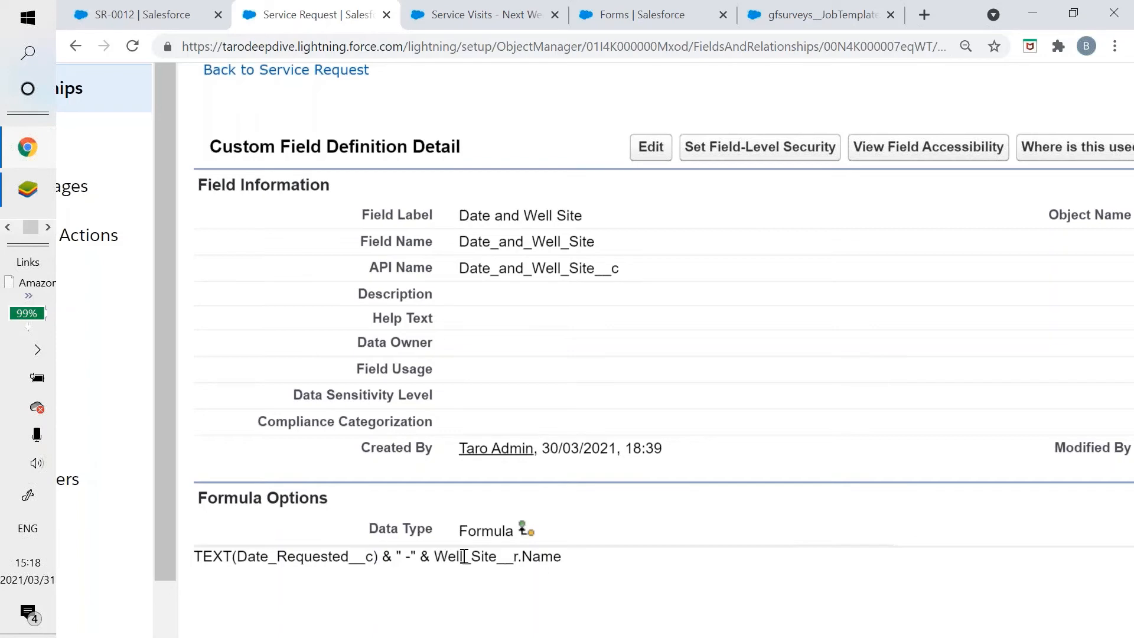
Compare the formula with the request names in TaroWorks on BlueStacks, check the Configuration slide and return to Chrome
key(alt+Tab)
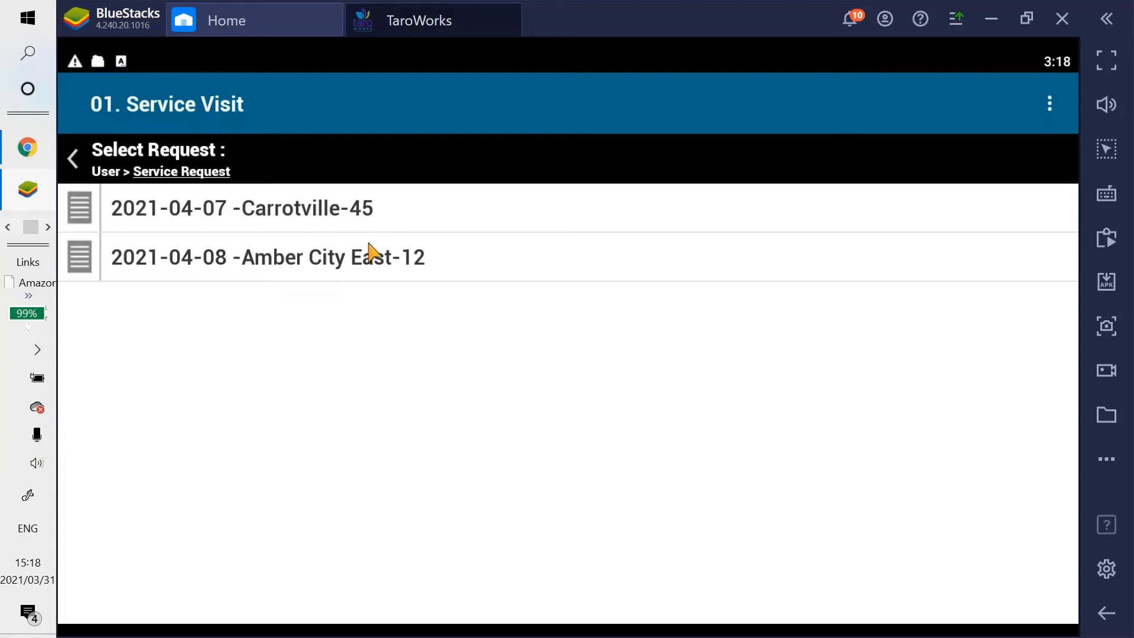
key(alt+Tab)
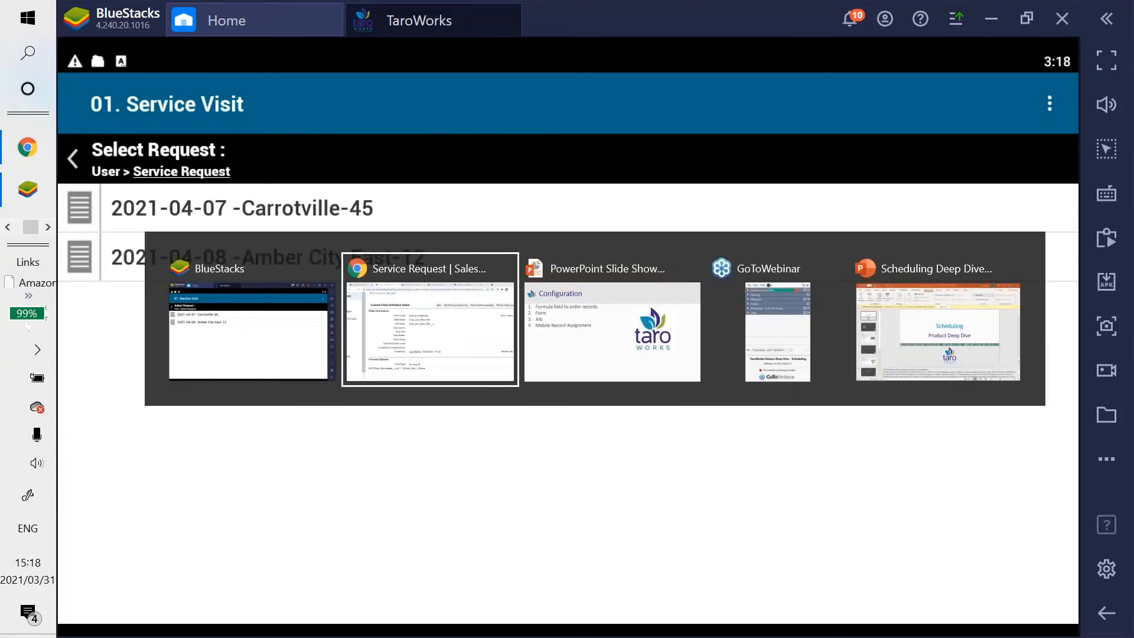
key(alt+Tab)
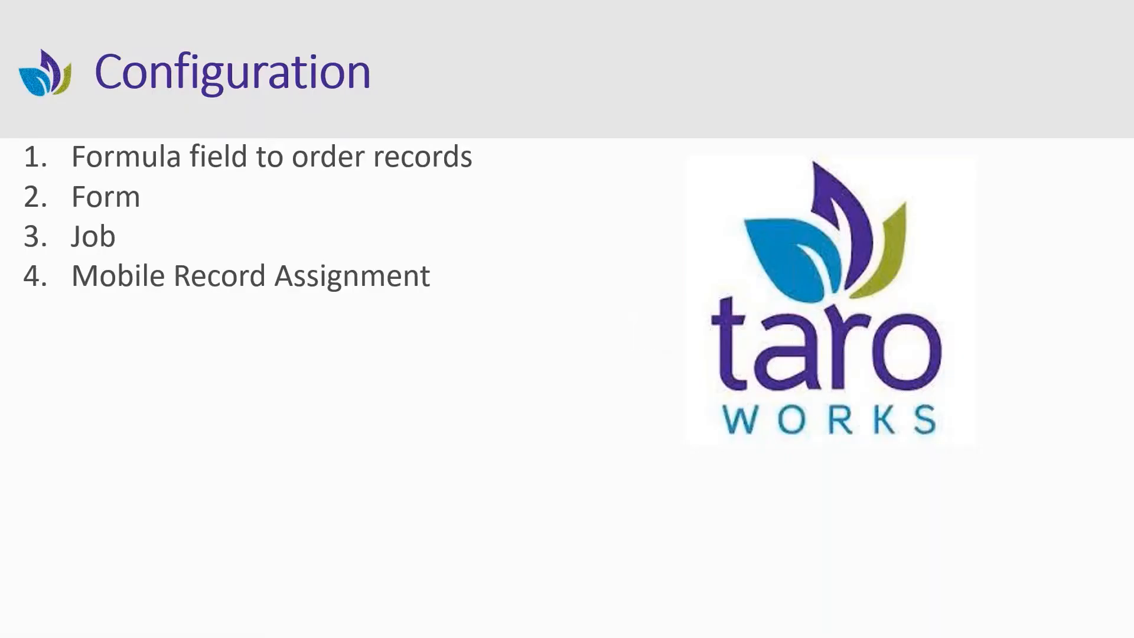
key(alt+Tab)
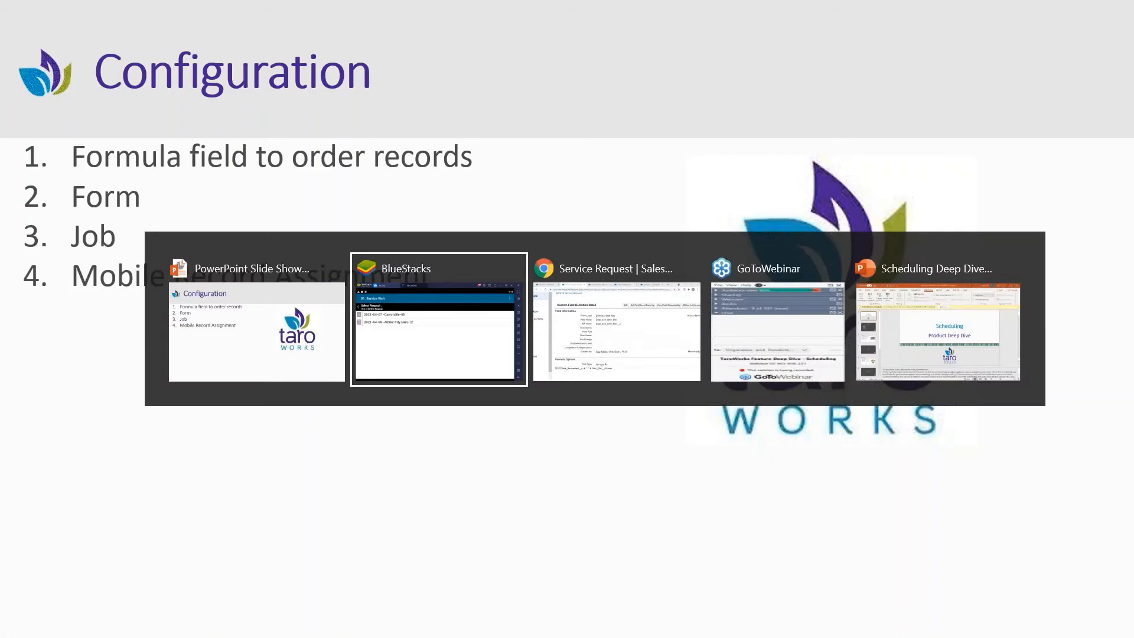
key(alt+Tab)
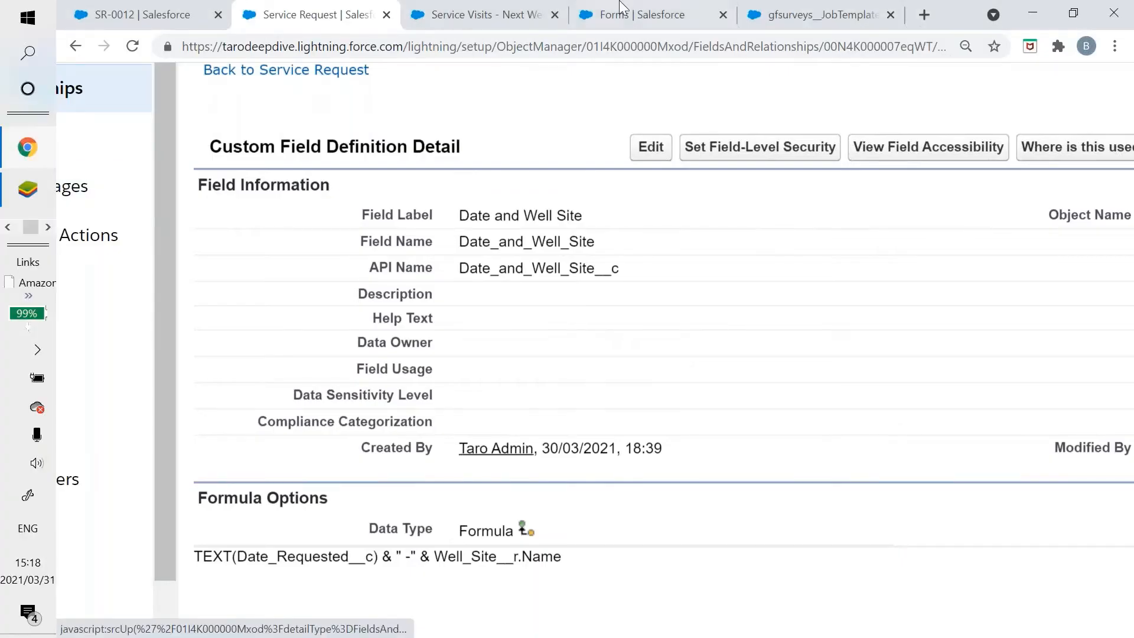
Show the Service Visit form's question builder and examine the Well Site Name and Service Request ID questions
click(631, 8)
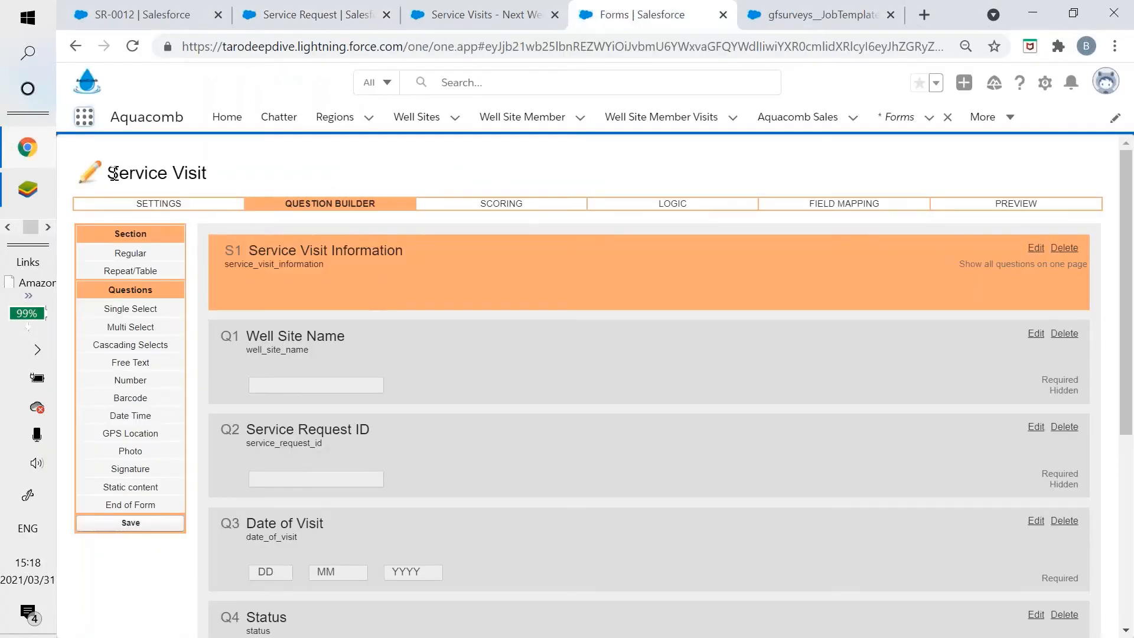
drag(108, 171, 150, 168)
click(150, 168)
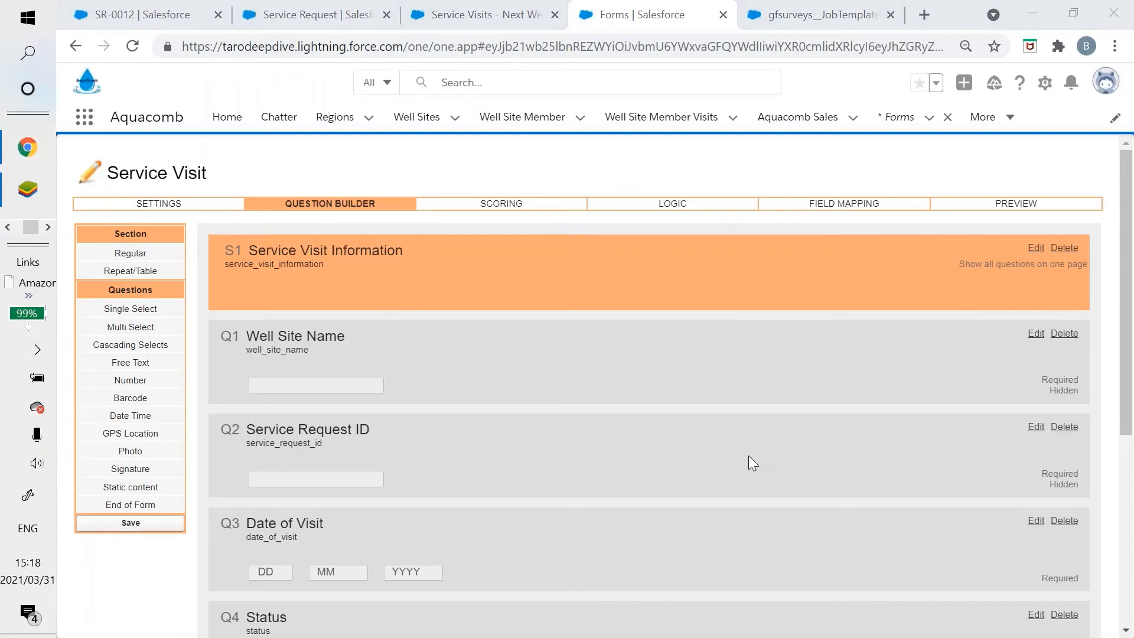
scroll(749, 462, down, 1)
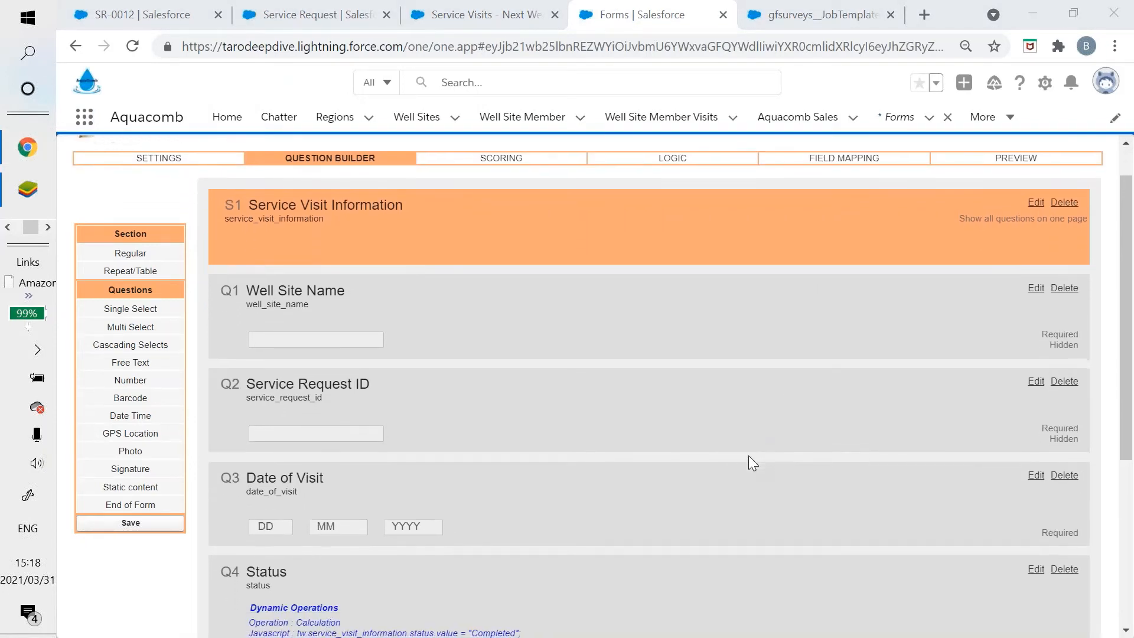
scroll(749, 455, down, 1)
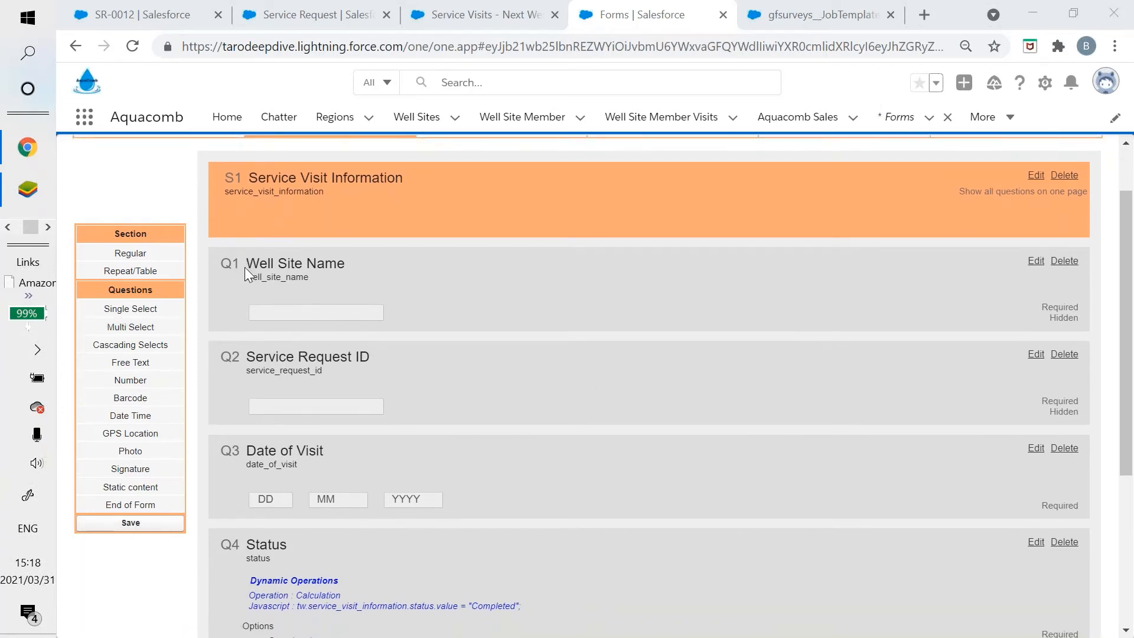
drag(246, 265, 335, 266)
click(336, 266)
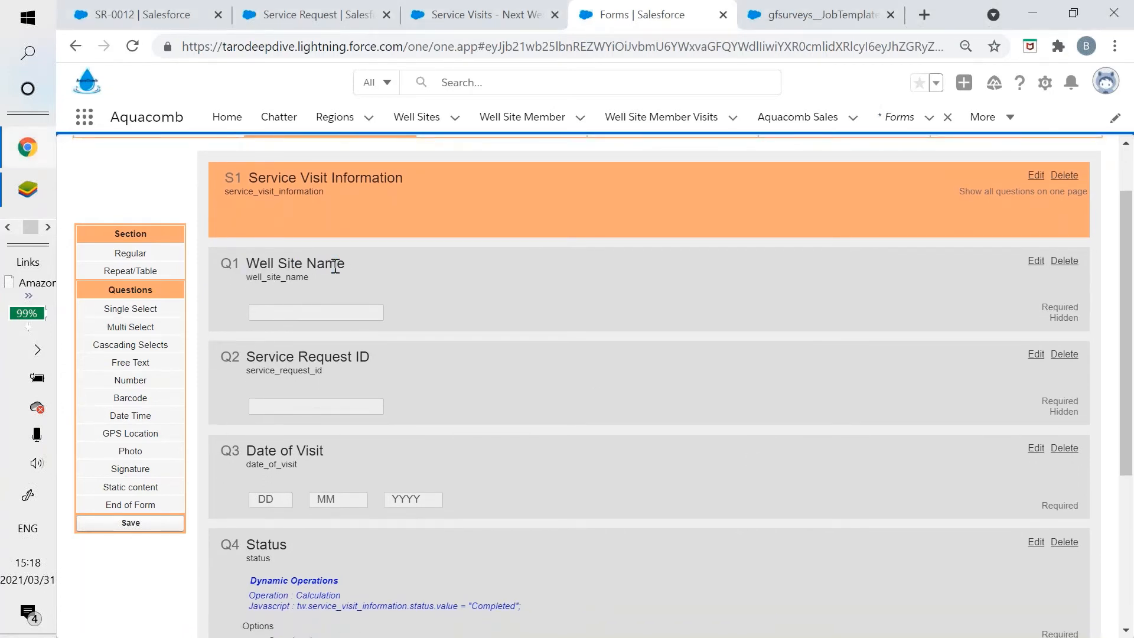
drag(246, 356, 367, 353)
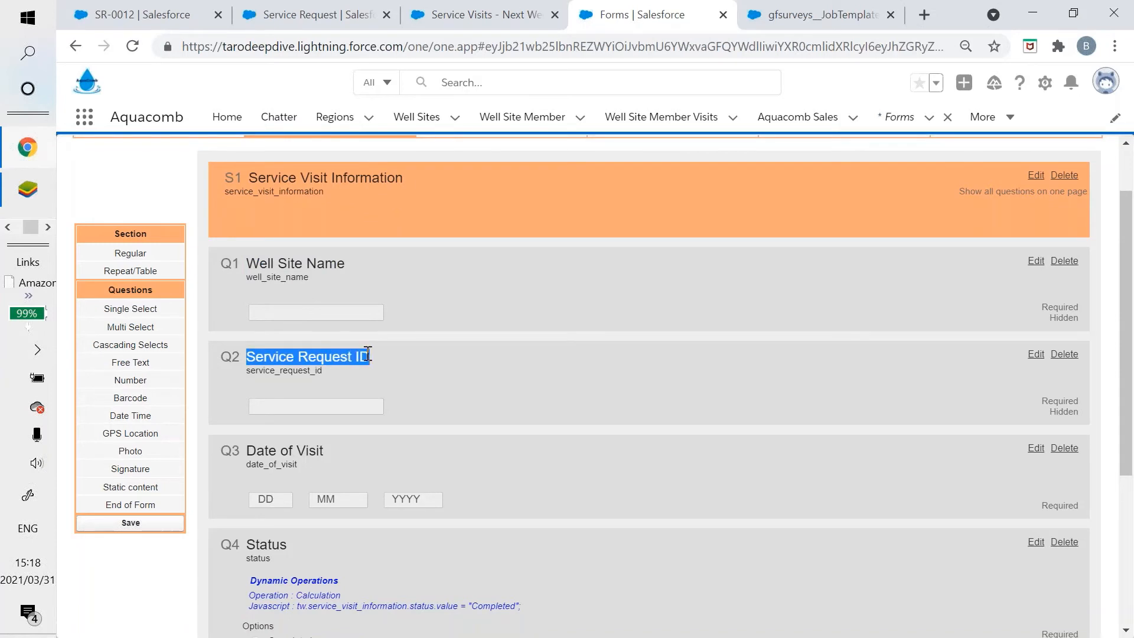
click(367, 353)
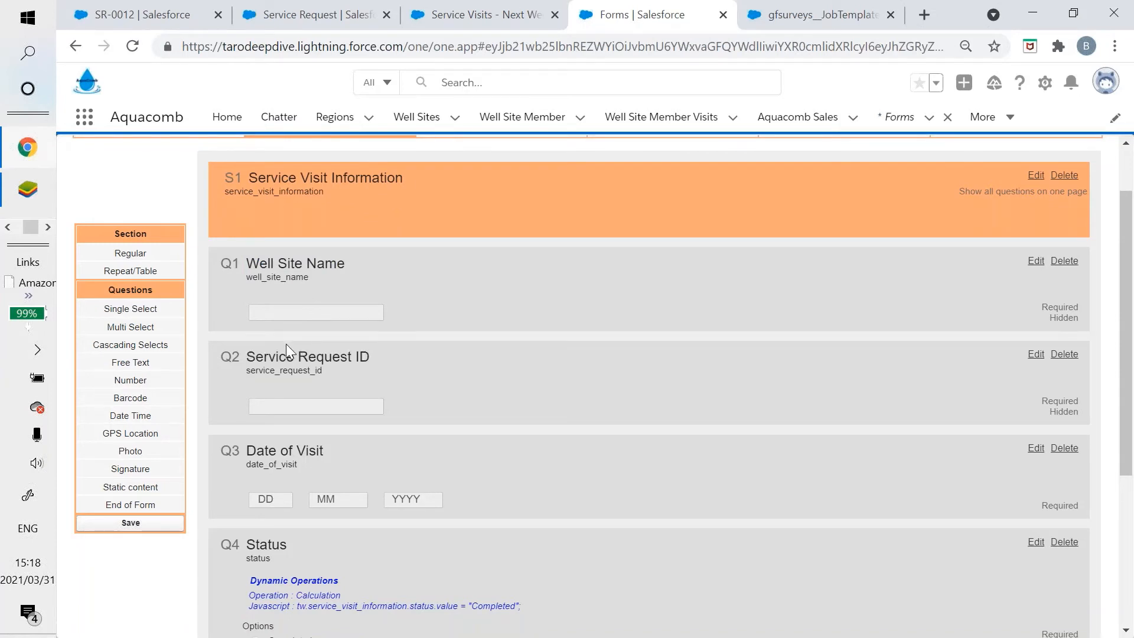
drag(246, 263, 338, 263)
click(339, 263)
Review the form's Date of Visit, Status, Issue Reported and Service Visit Notes questions
scroll(240, 345, down, 1)
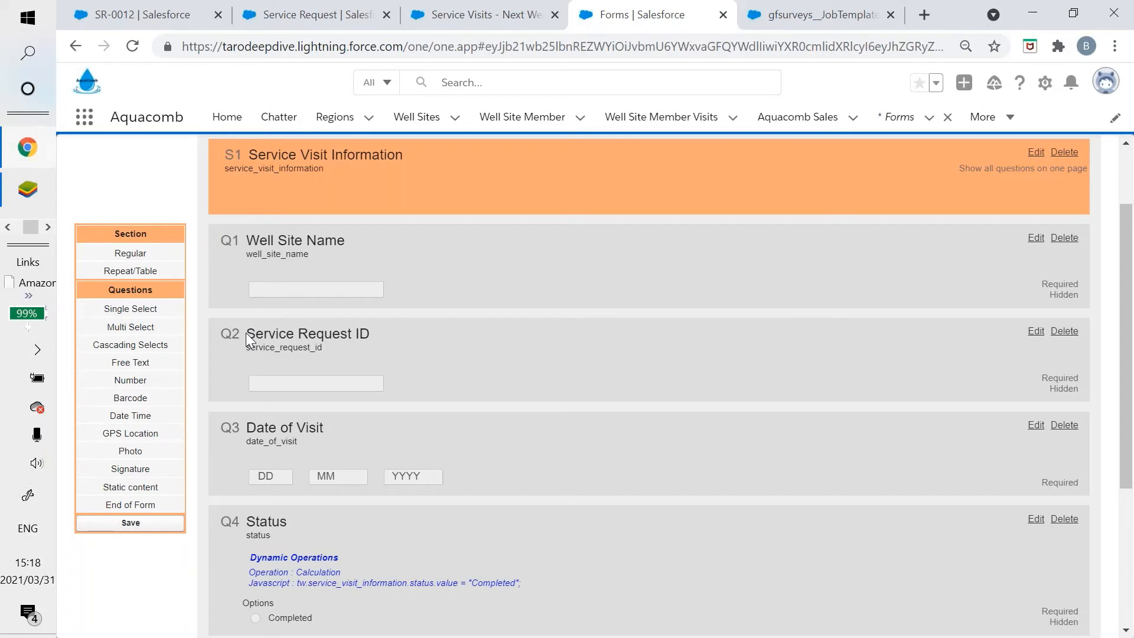
scroll(246, 334, down, 1)
scroll(247, 333, down, 3)
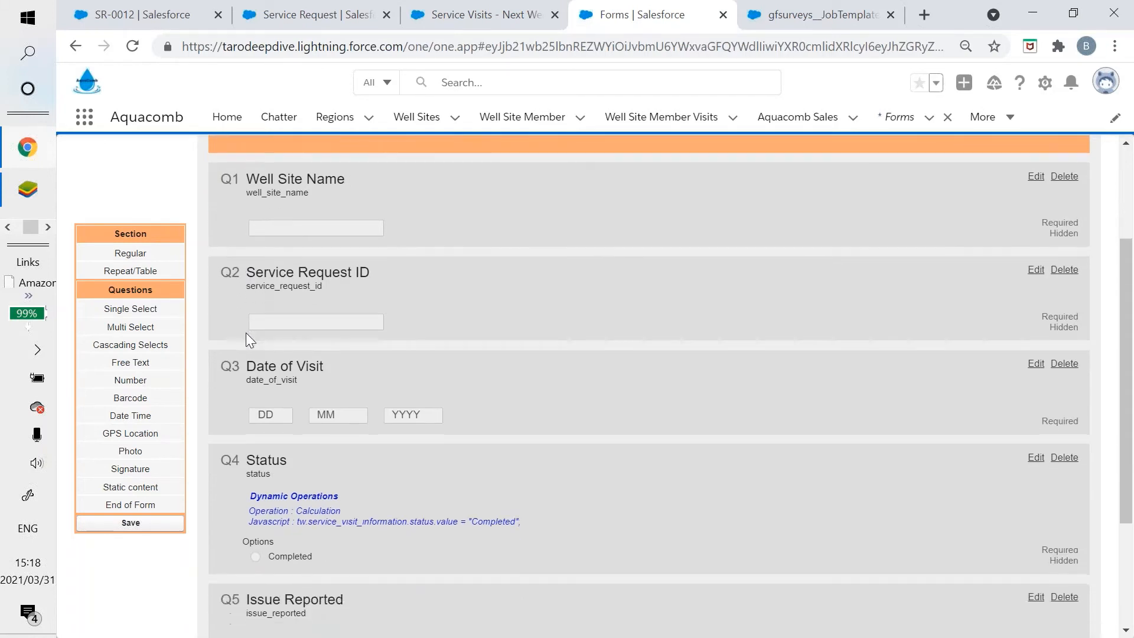
scroll(282, 352, down, 5)
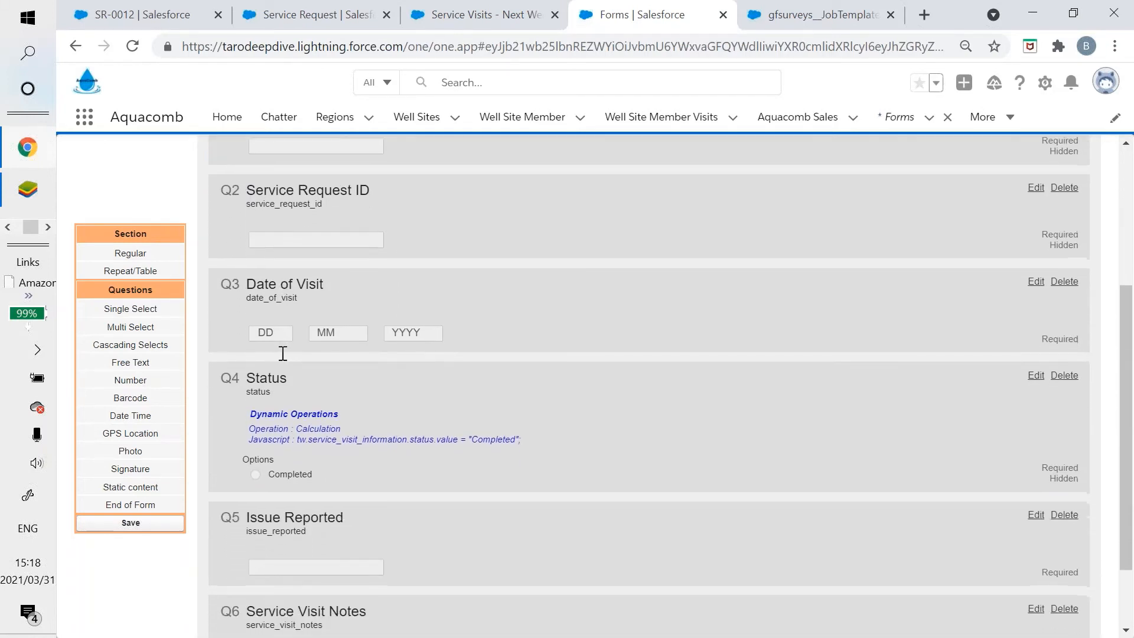
scroll(278, 418, down, 3)
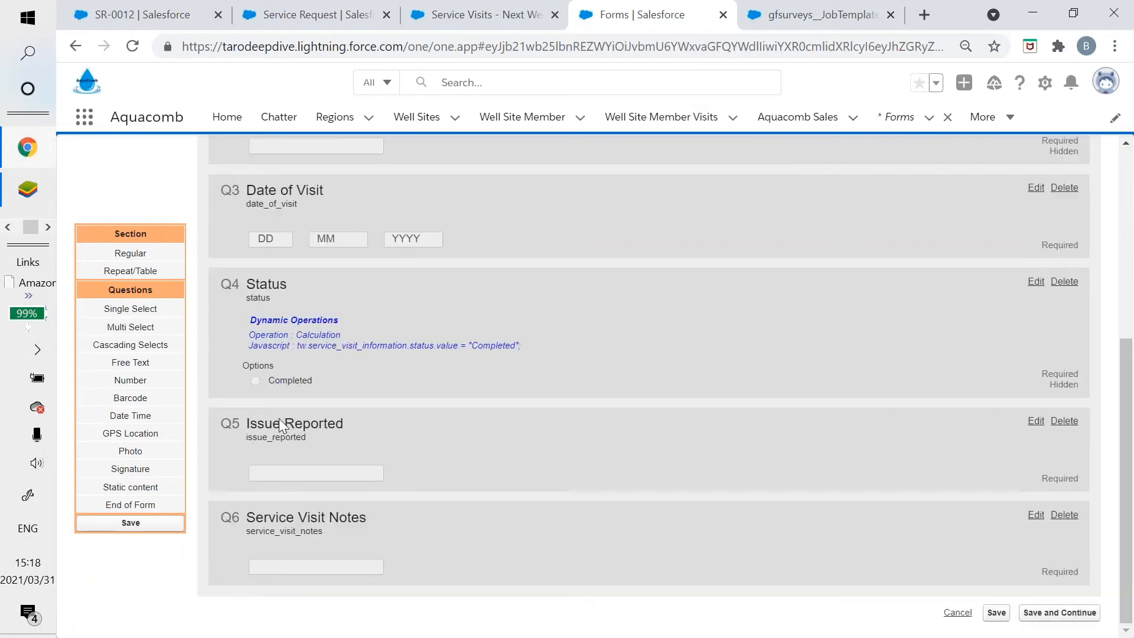
Open the 2021-04-07 Carrotville-45 request's visit form in TaroWorks on BlueStacks, check its Status question and return to Chrome
key(alt+Tab)
key(alt+Tab)
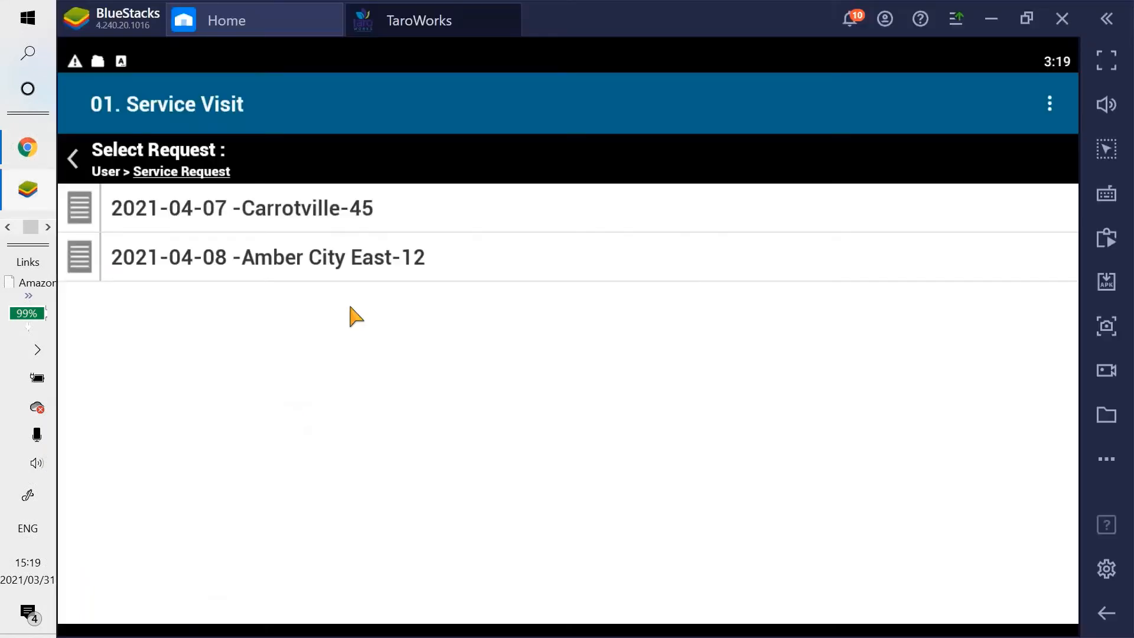
click(321, 220)
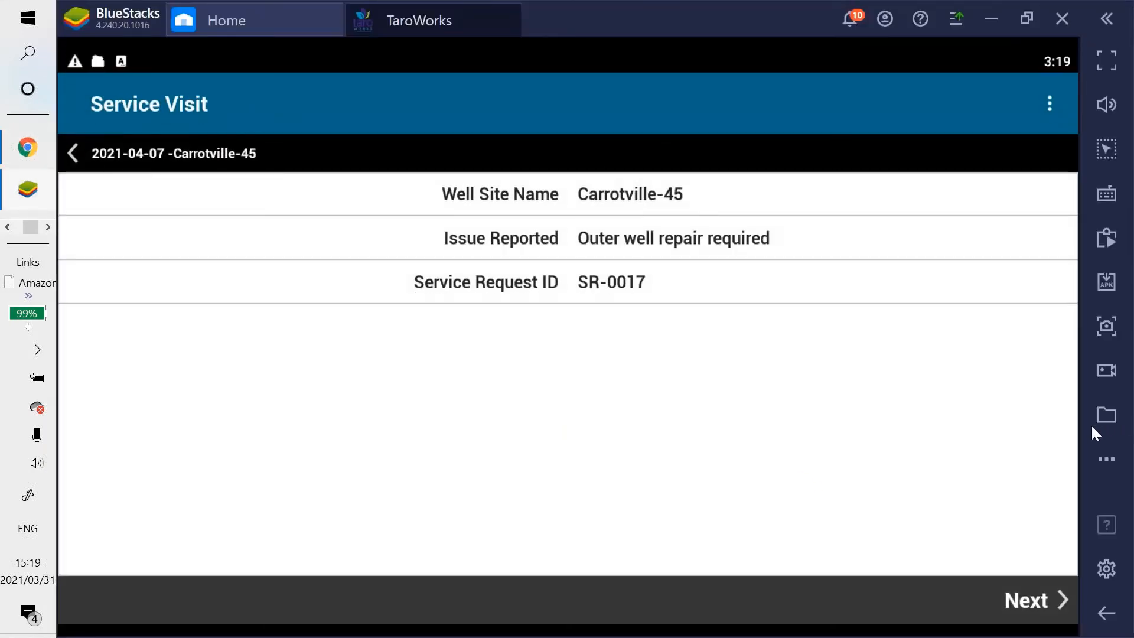
click(1025, 598)
scroll(343, 417, down, 5)
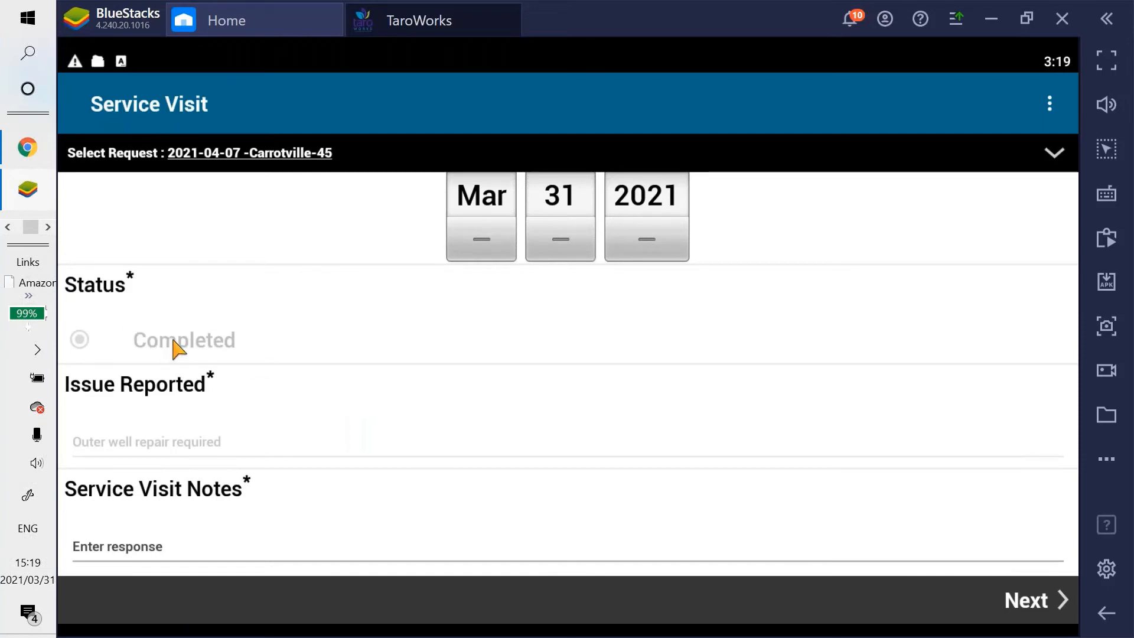
key(alt+Tab)
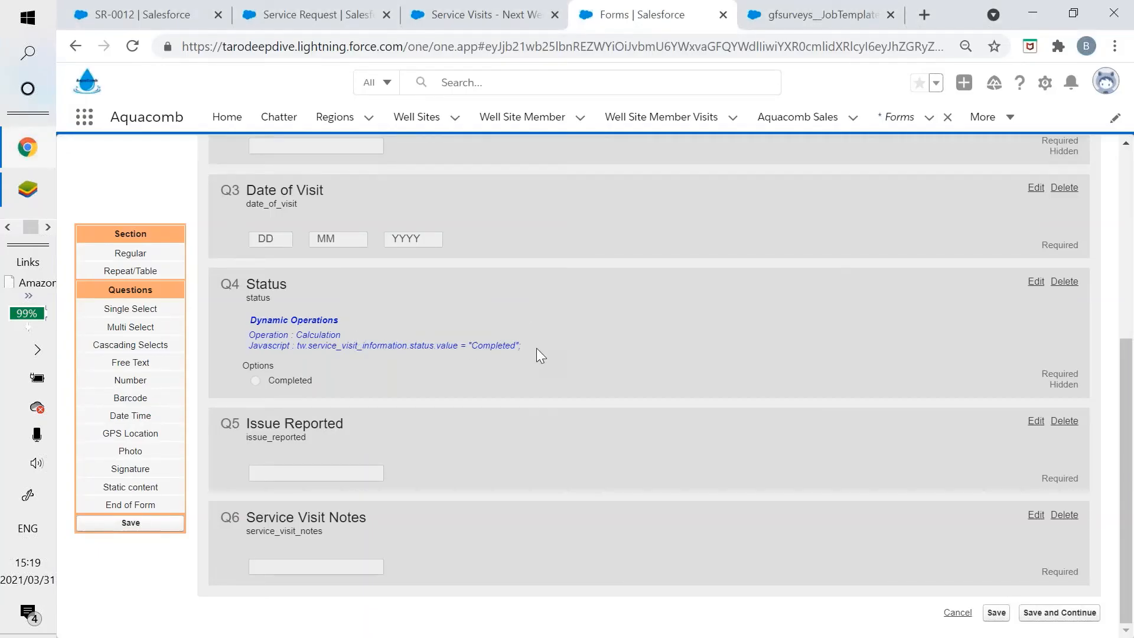
Open the form's Status question, examine its Completed option and calculation script, and close it without saving
drag(536, 349, 405, 356)
click(455, 381)
click(1035, 281)
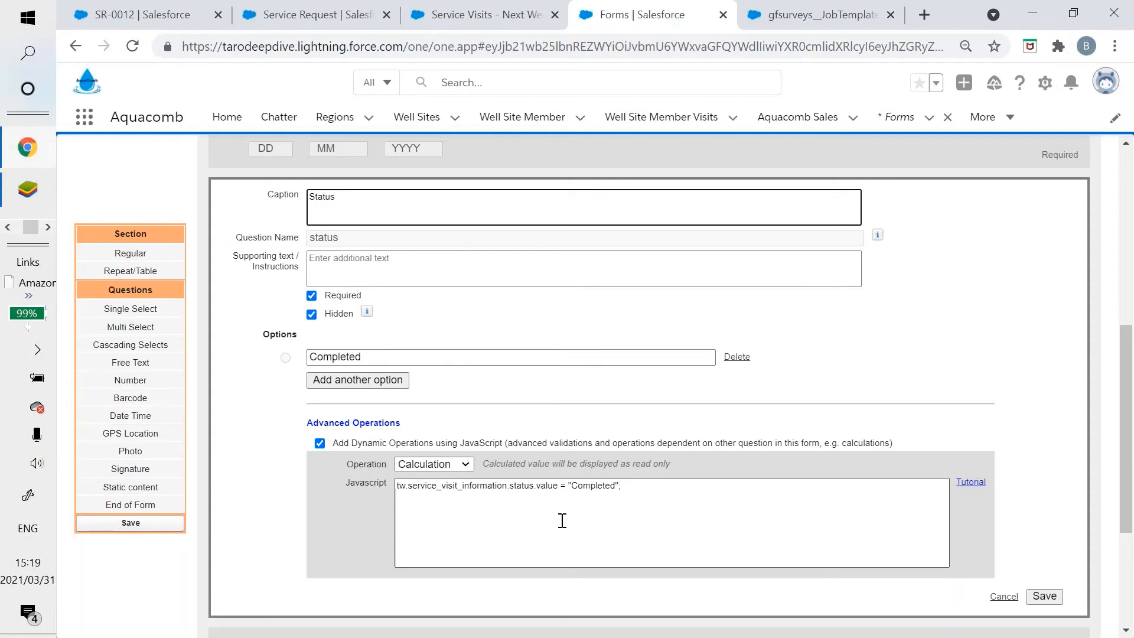
scroll(562, 521, down, 1)
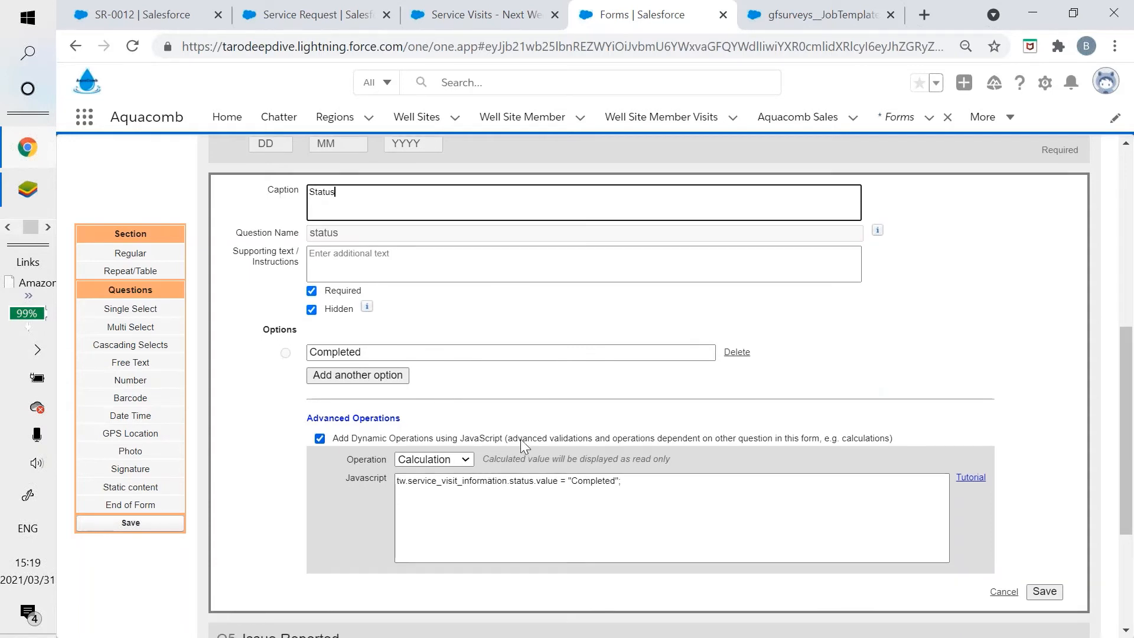
click(1003, 592)
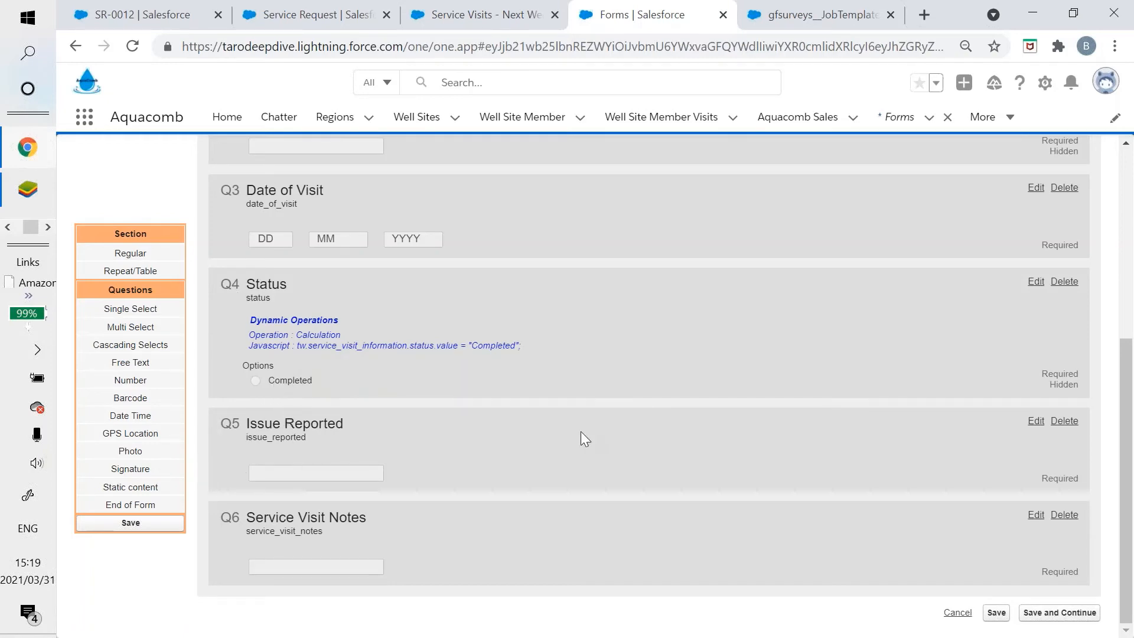
Show the Service Visit form's field mapping and examine how its questions map to the Service Request and Well Site objects
scroll(580, 438, up, 6)
click(826, 207)
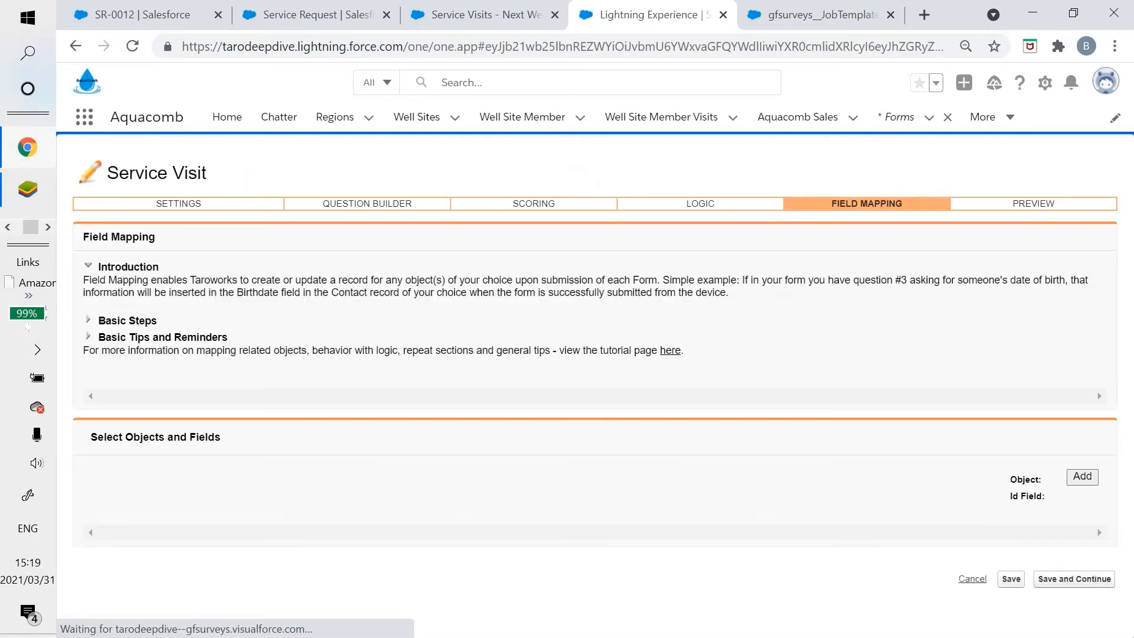
scroll(777, 306, down, 2)
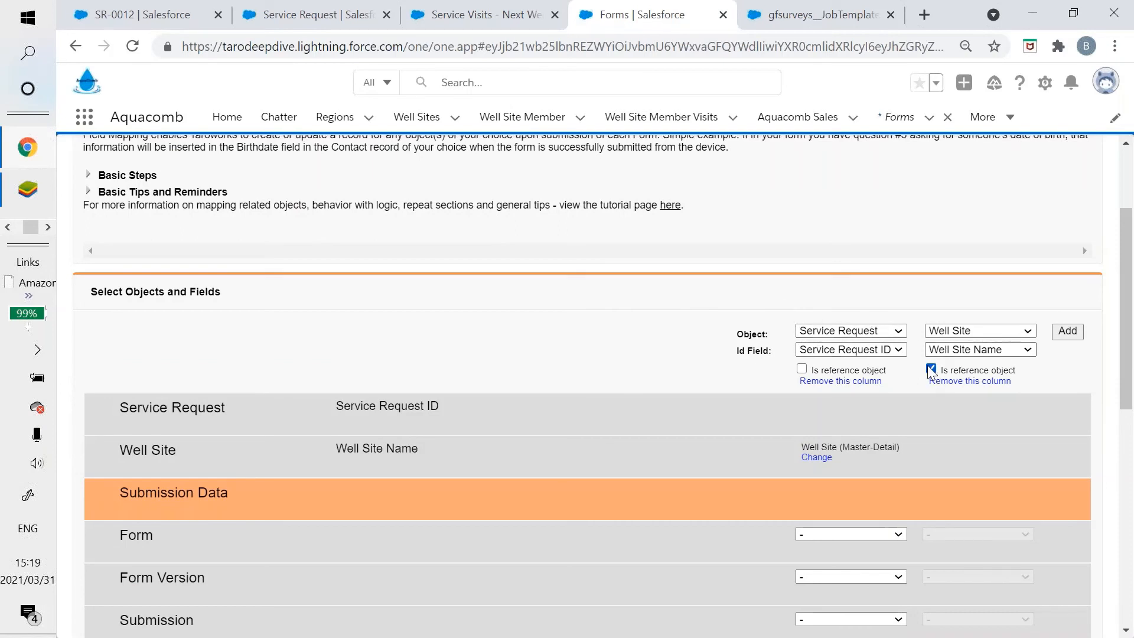
scroll(921, 378, down, 1)
scroll(918, 374, down, 6)
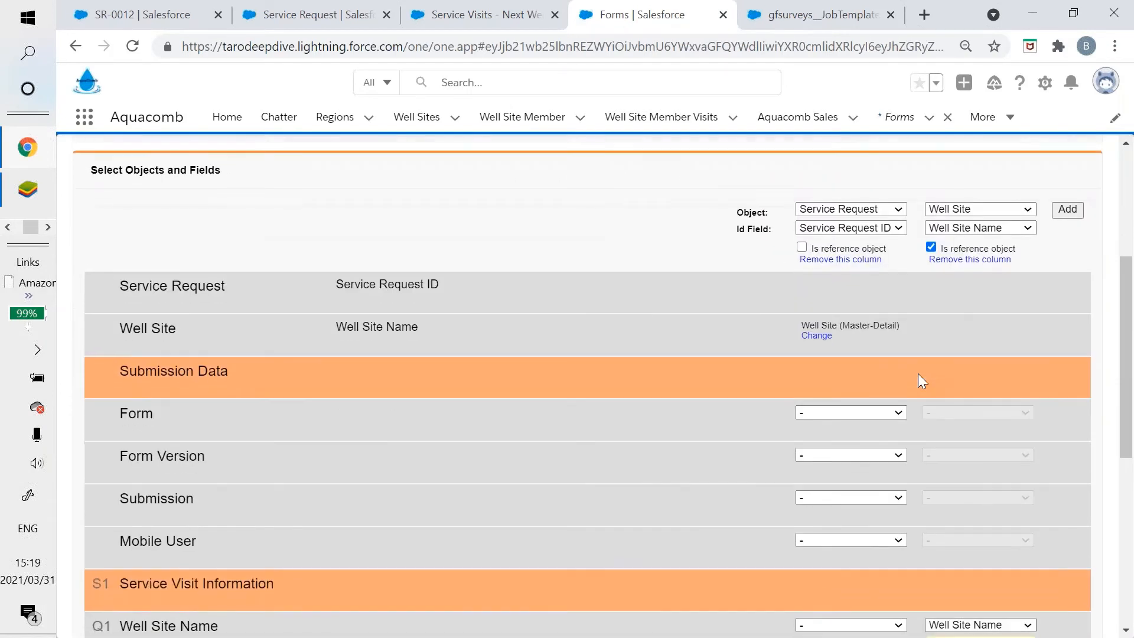
scroll(917, 373, down, 3)
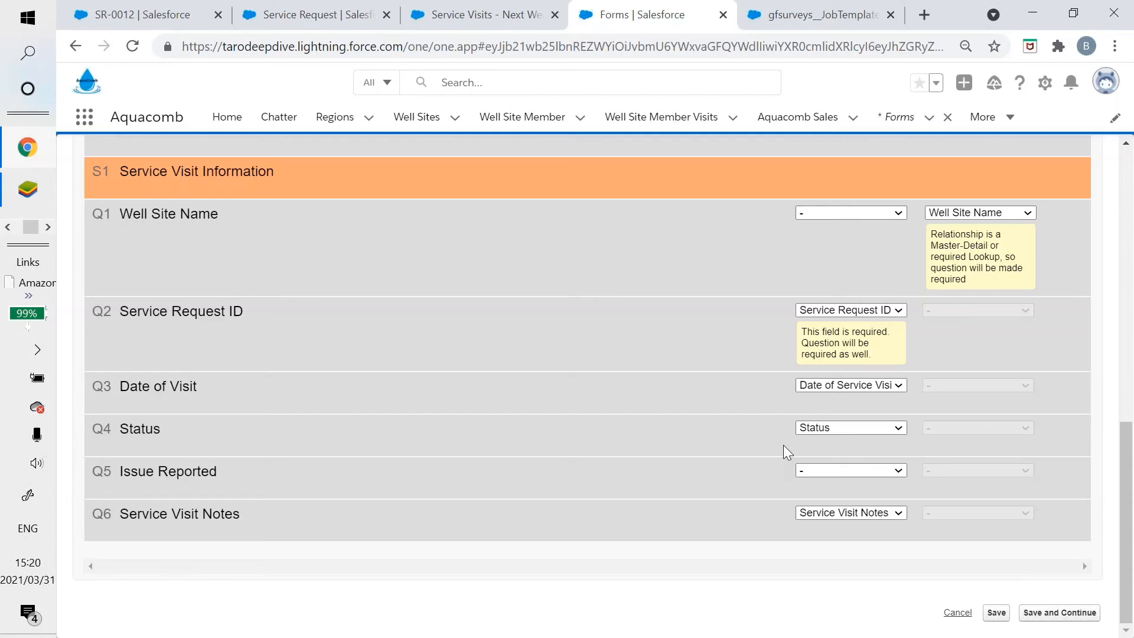
scroll(789, 488, up, 7)
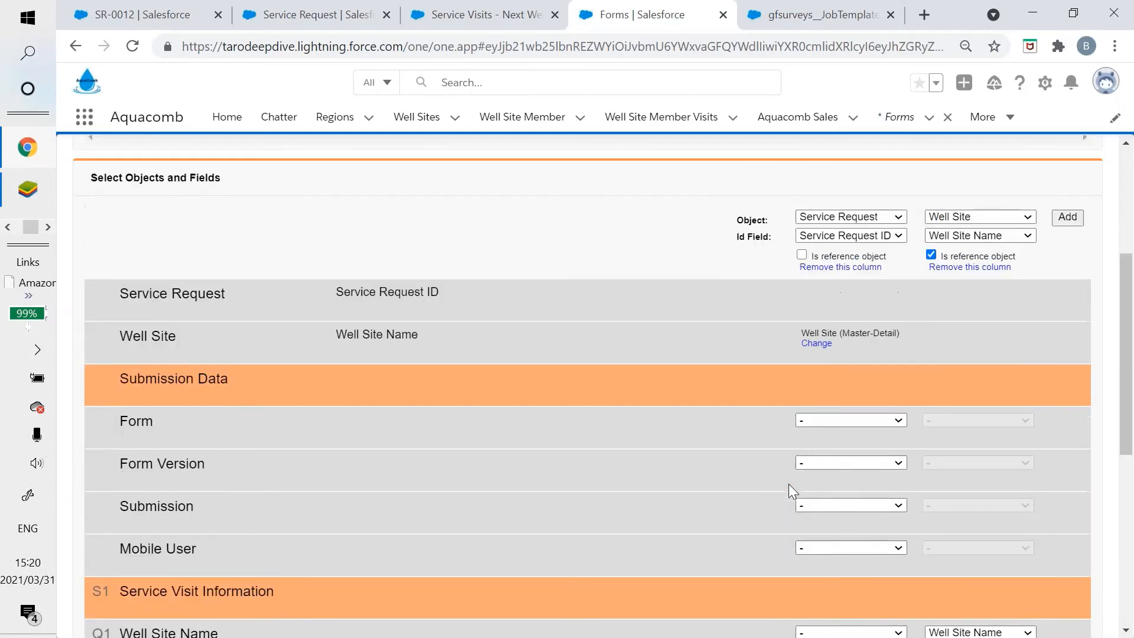
scroll(789, 490, up, 1)
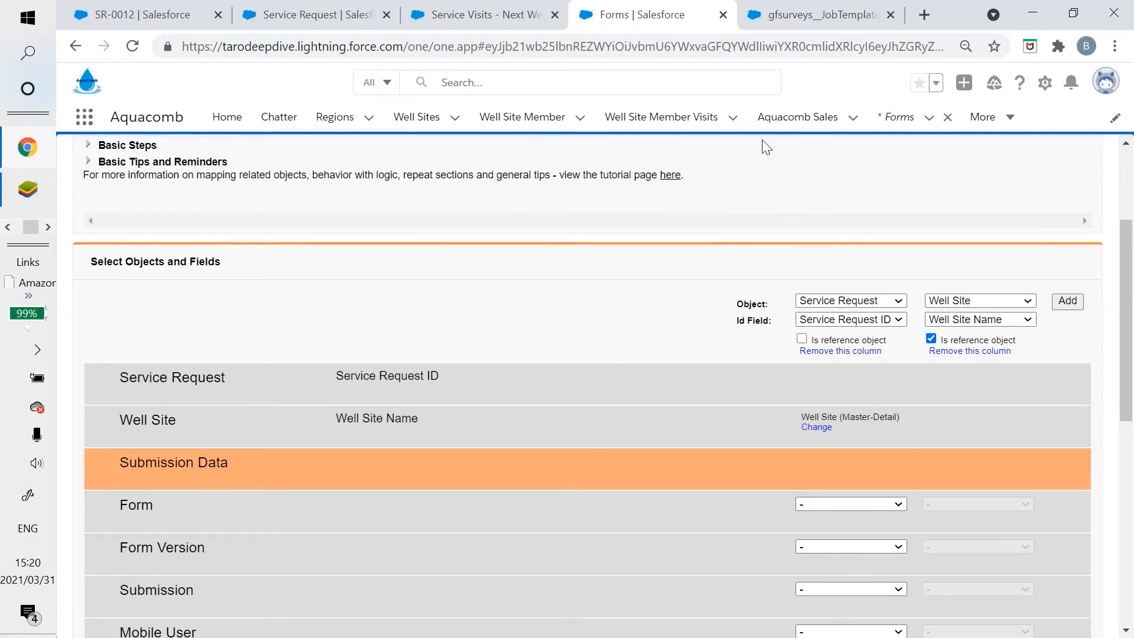
Clone the published 01. Service Visit job from the Jobs list and show the copy's drill-down hierarchy and tasks
click(777, 79)
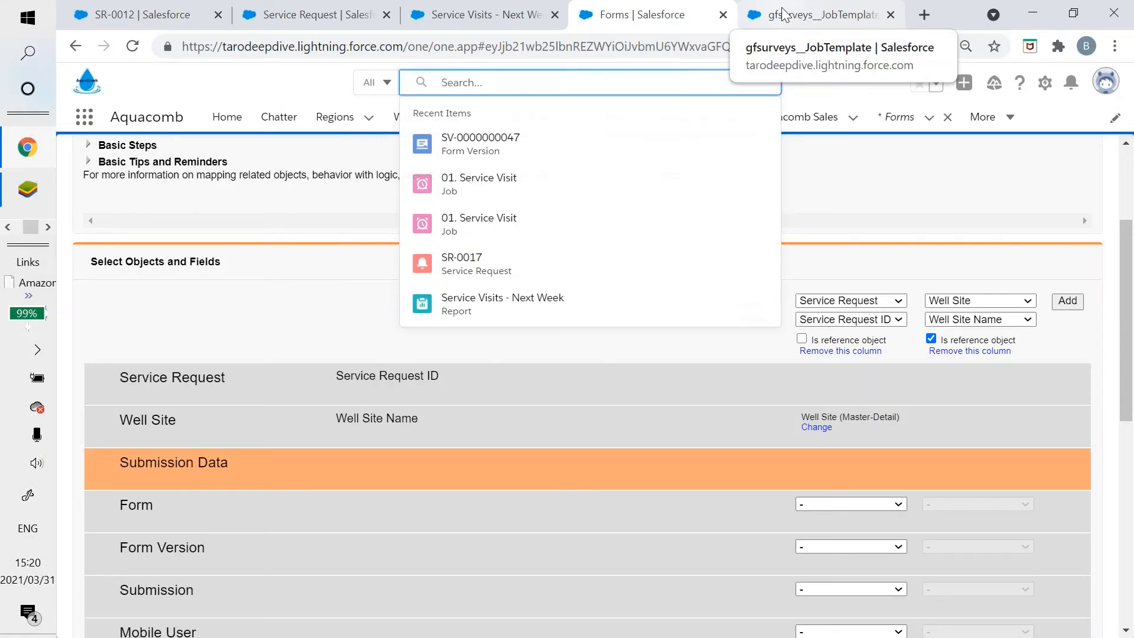
click(782, 13)
click(930, 300)
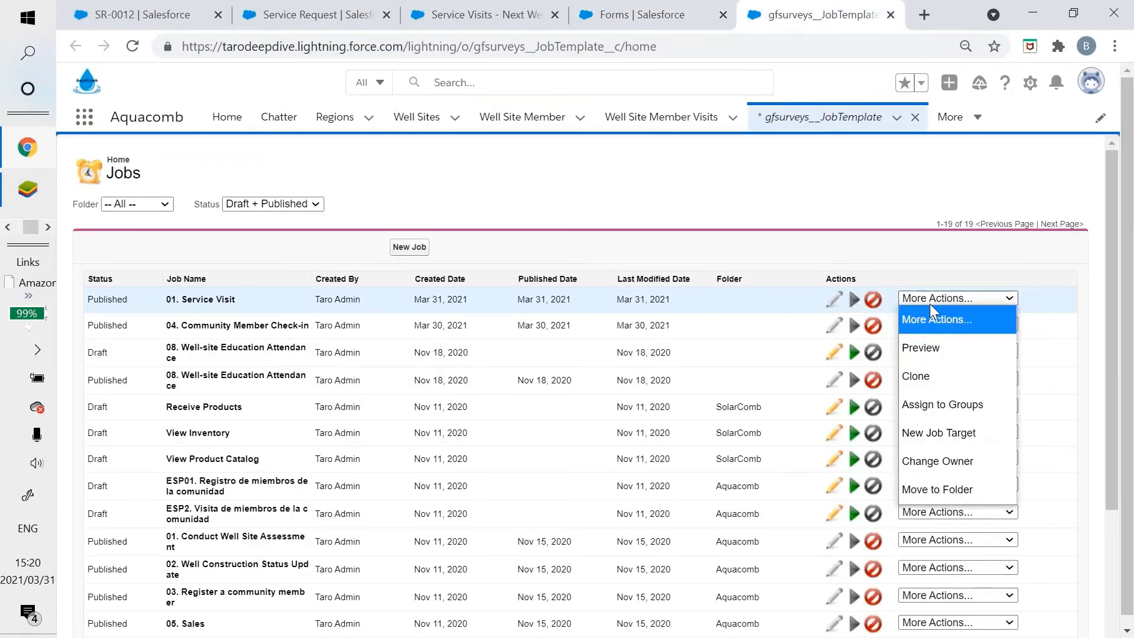
click(928, 374)
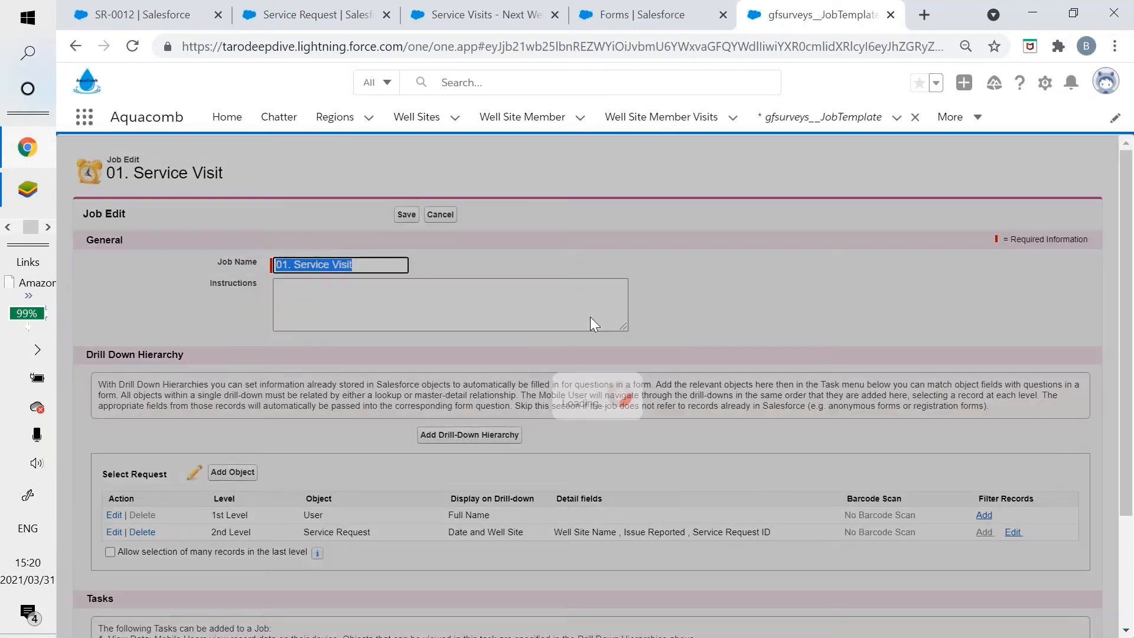
scroll(591, 387, down, 1)
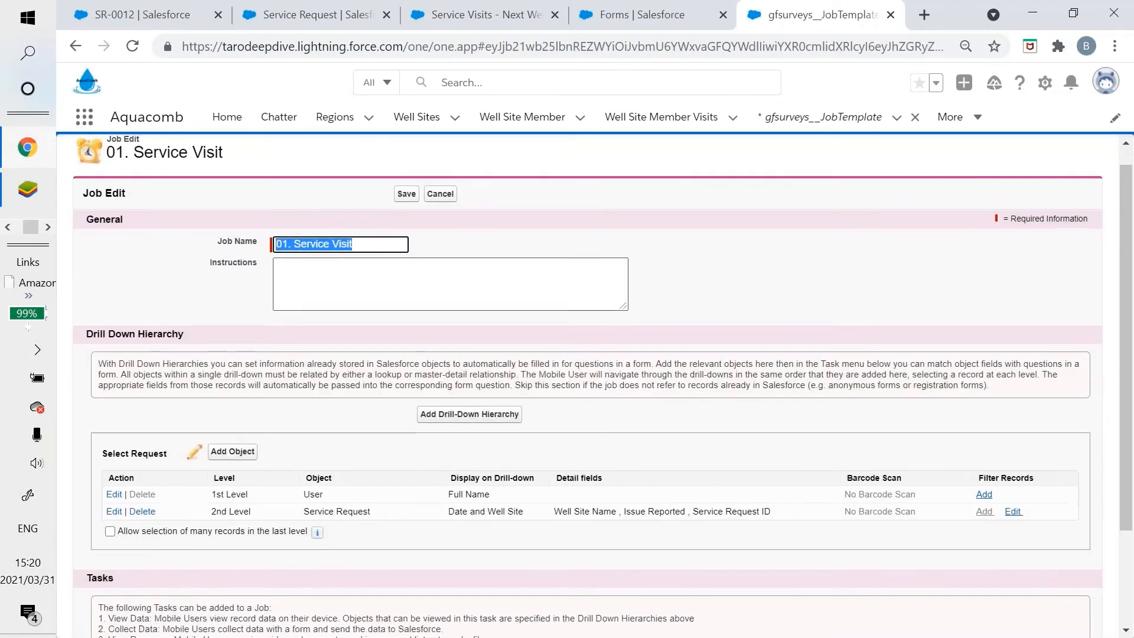
scroll(289, 359, down, 2)
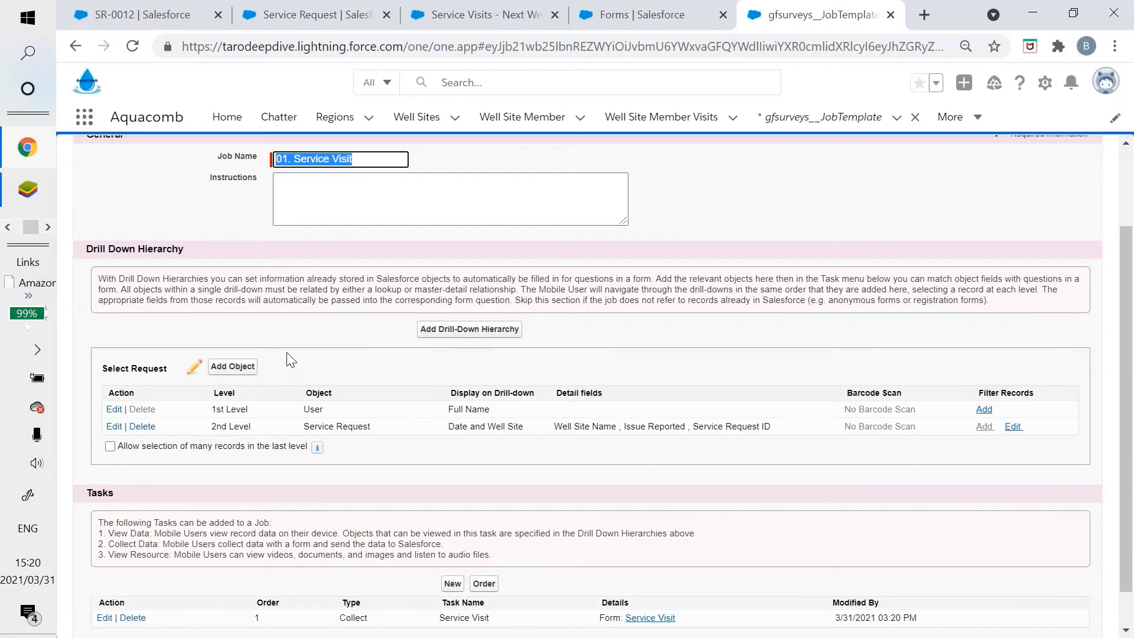
Switch to TaroWorks on BlueStacks, leave the open visit form, start a new 01. Service Visit job and return to Chrome
key(alt+Tab)
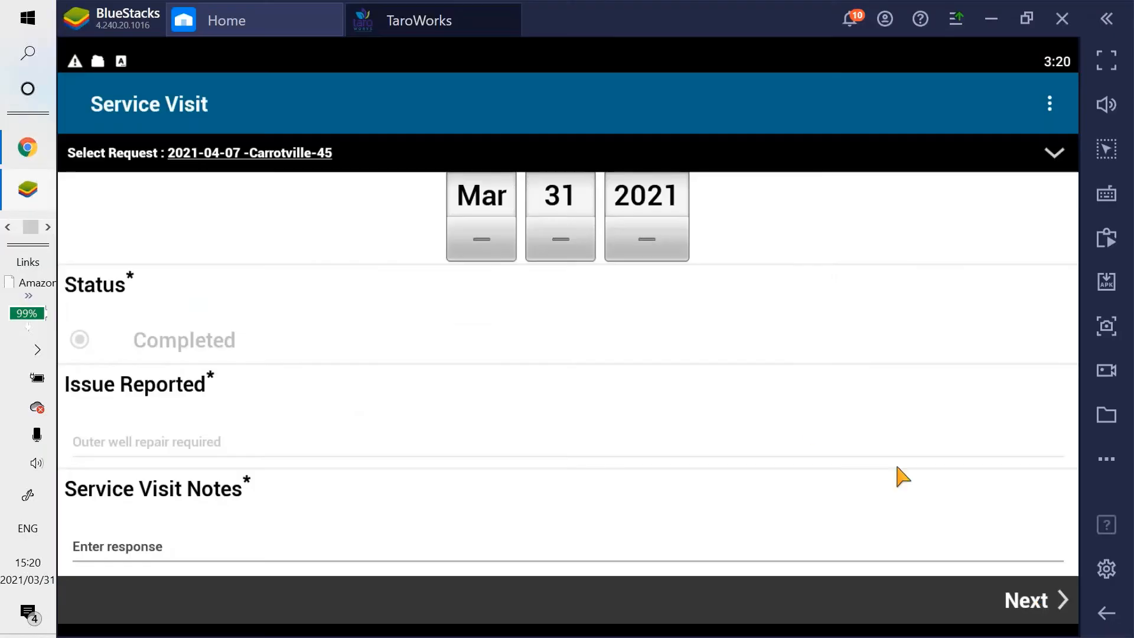
click(1049, 104)
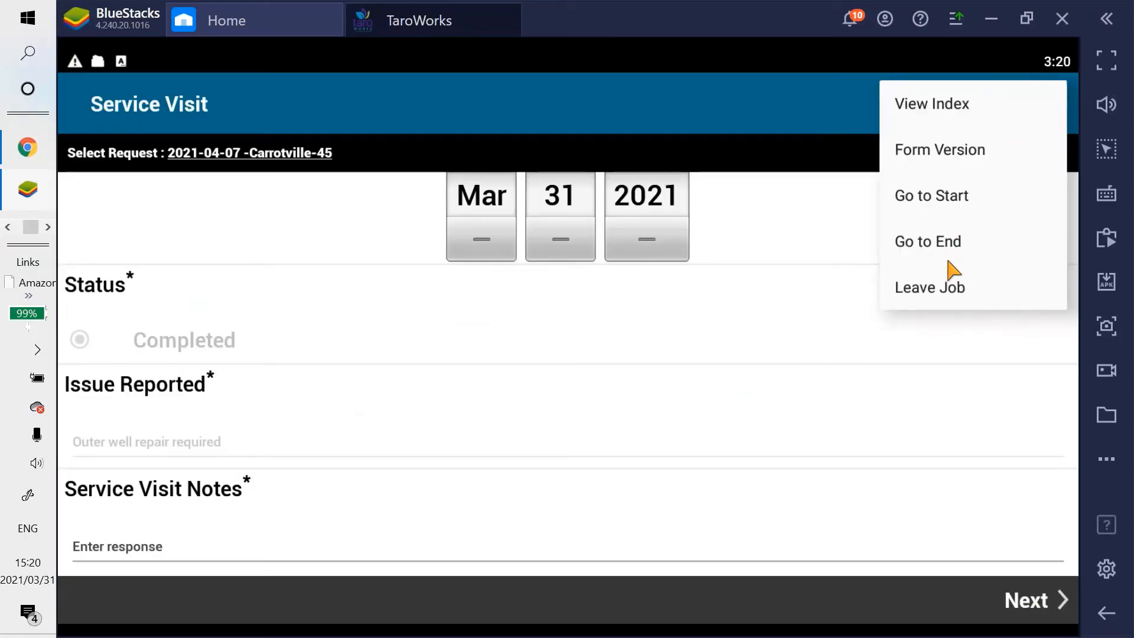
click(956, 288)
click(514, 427)
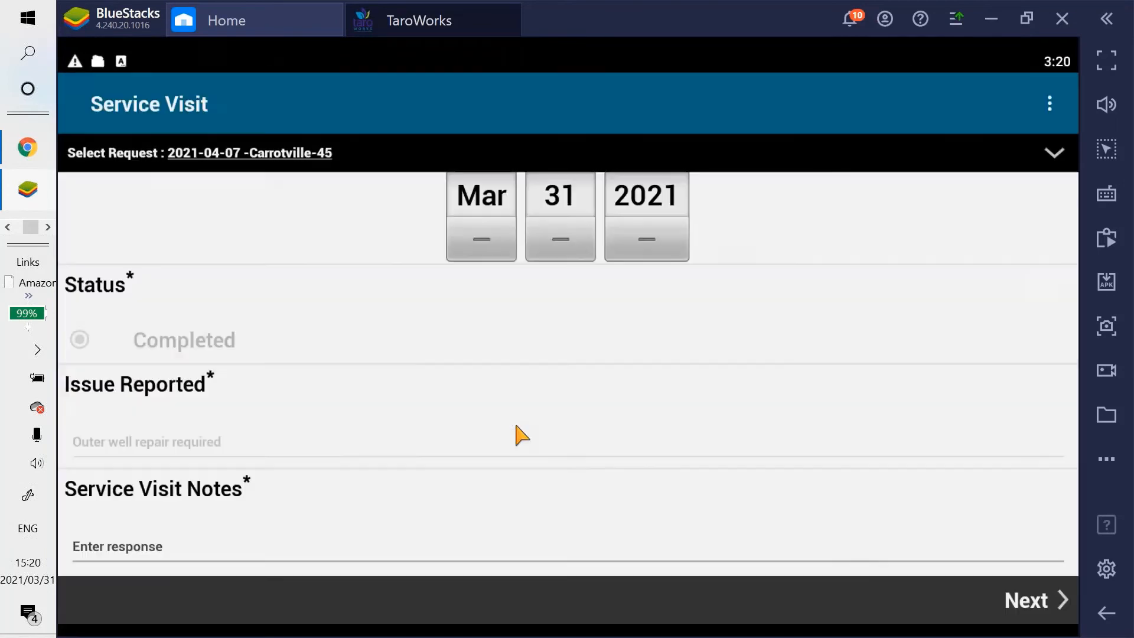
key(alt+Tab)
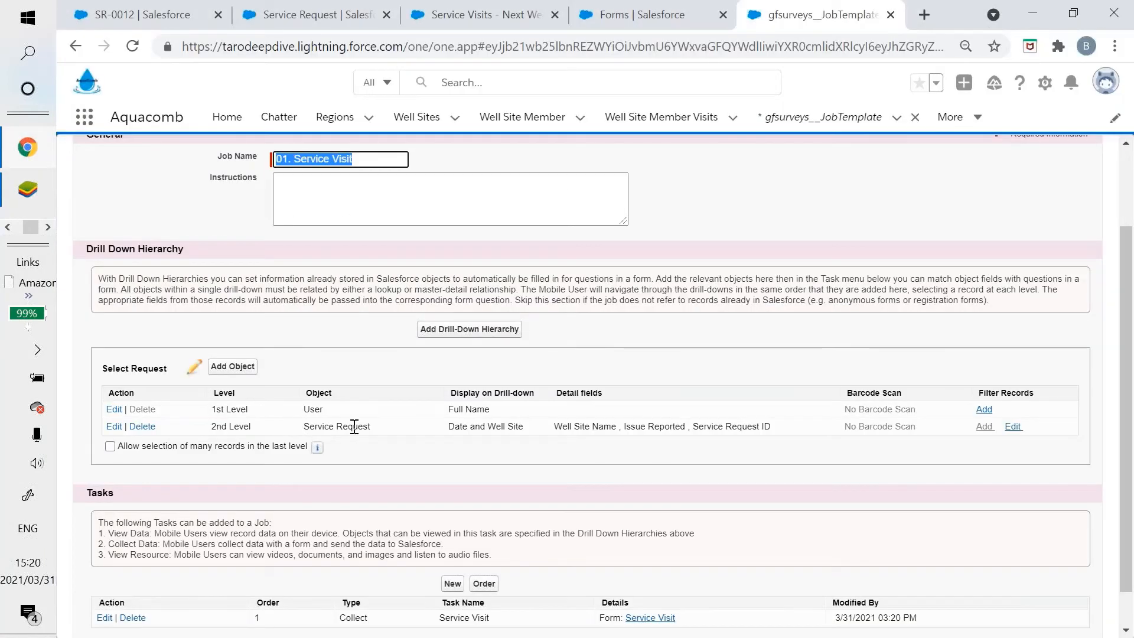
key(alt+Tab)
click(248, 172)
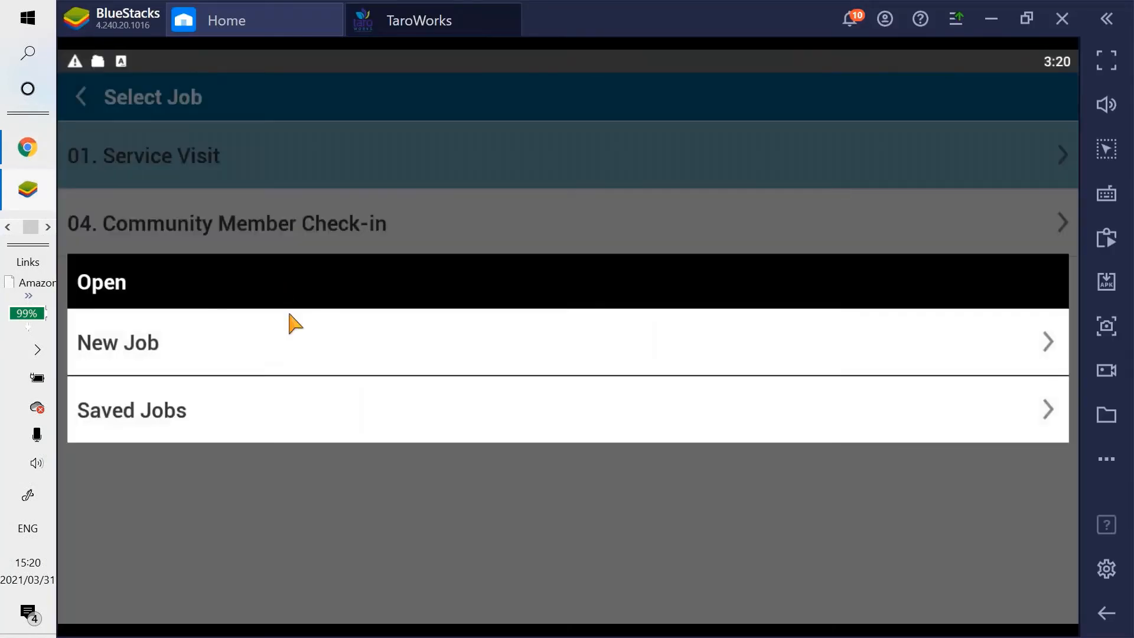
click(290, 323)
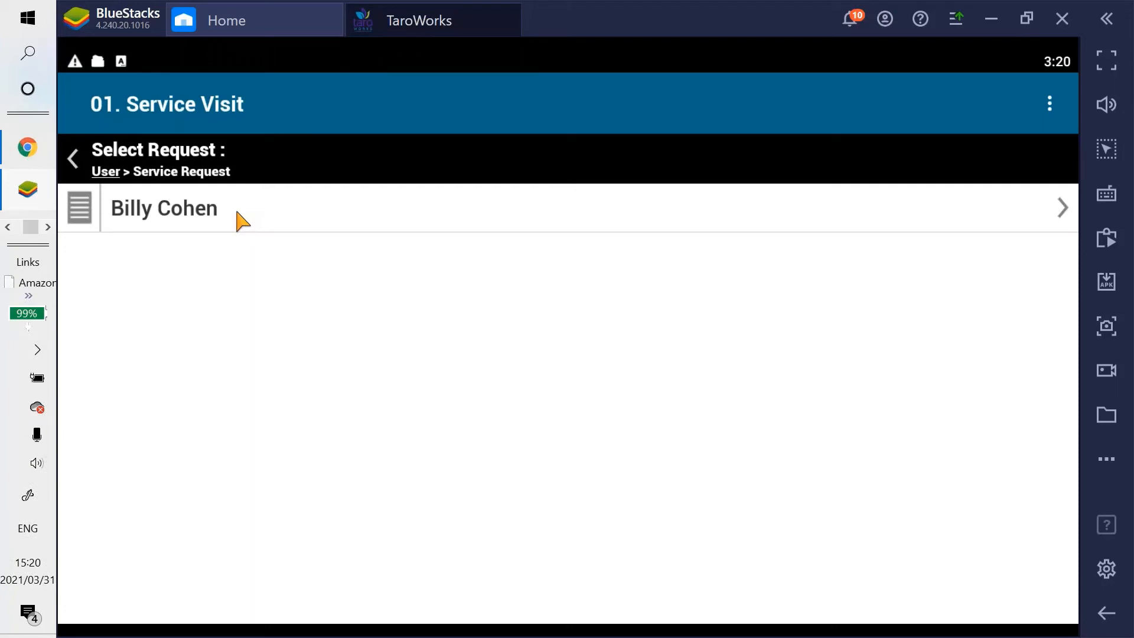
key(alt+Tab)
Examine the drill-down levels and the Service Request level's record filter, closing the filter without changes
scroll(417, 367, down, 1)
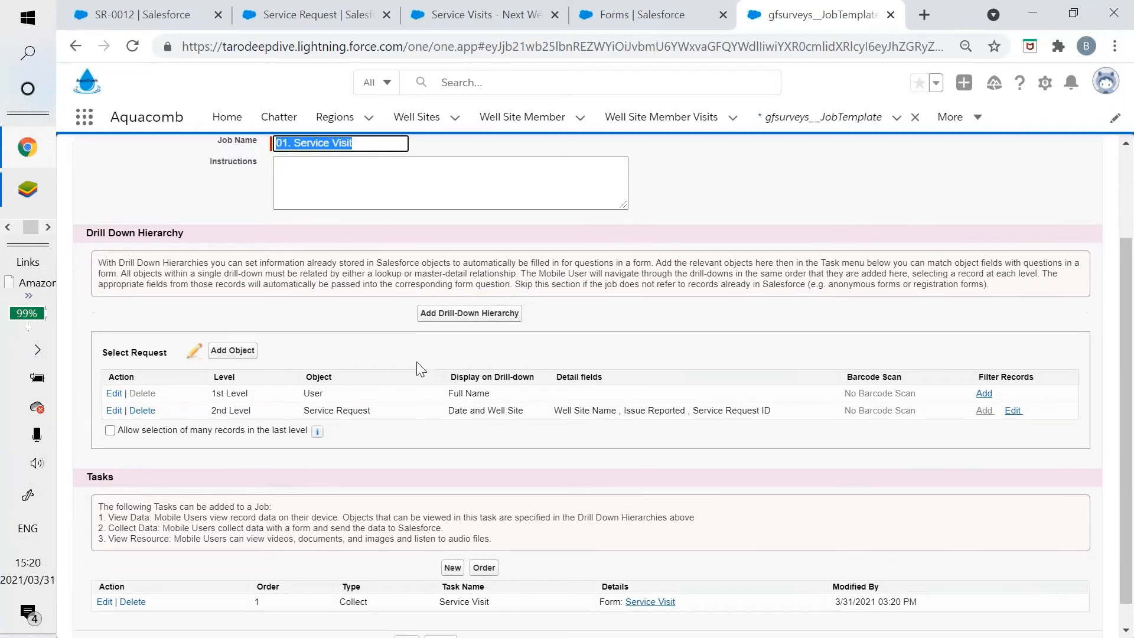
click(305, 385)
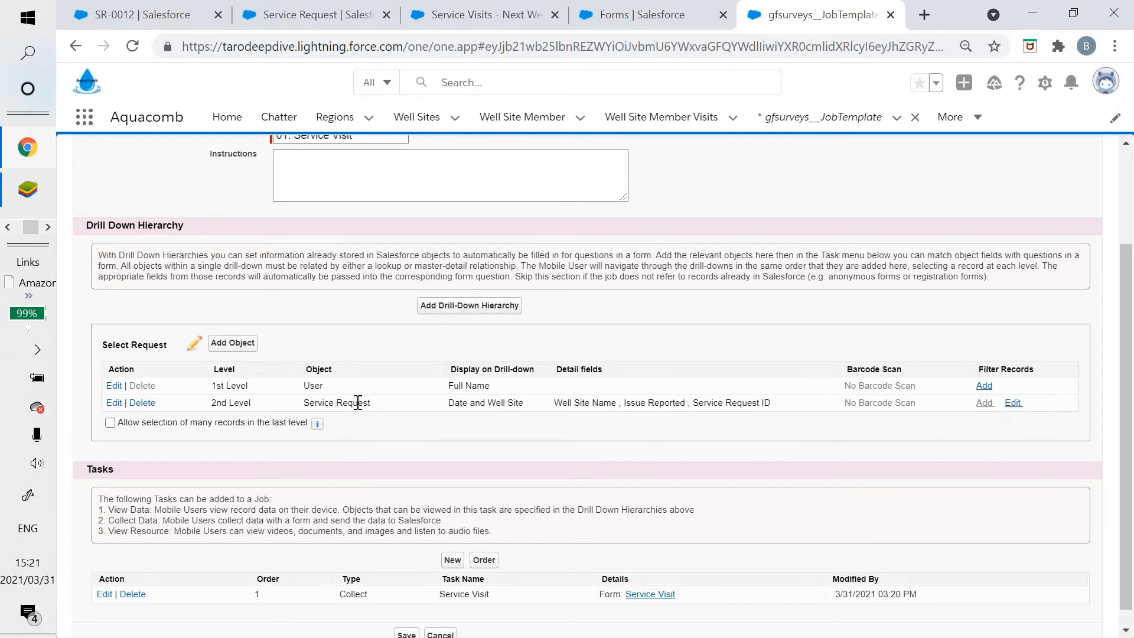
click(1012, 404)
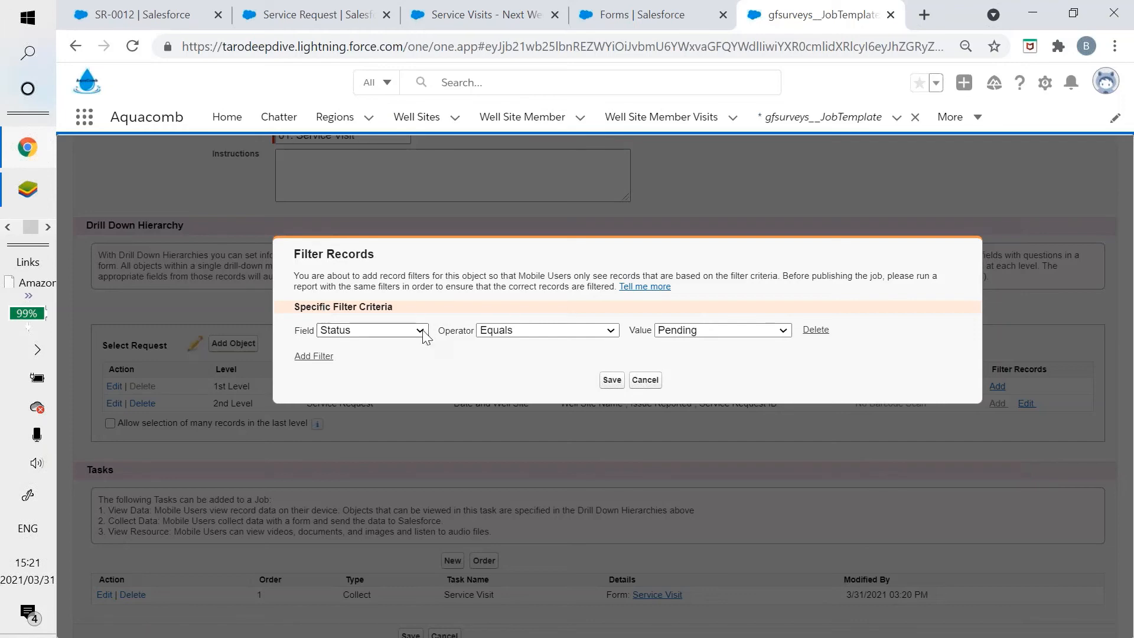
click(648, 382)
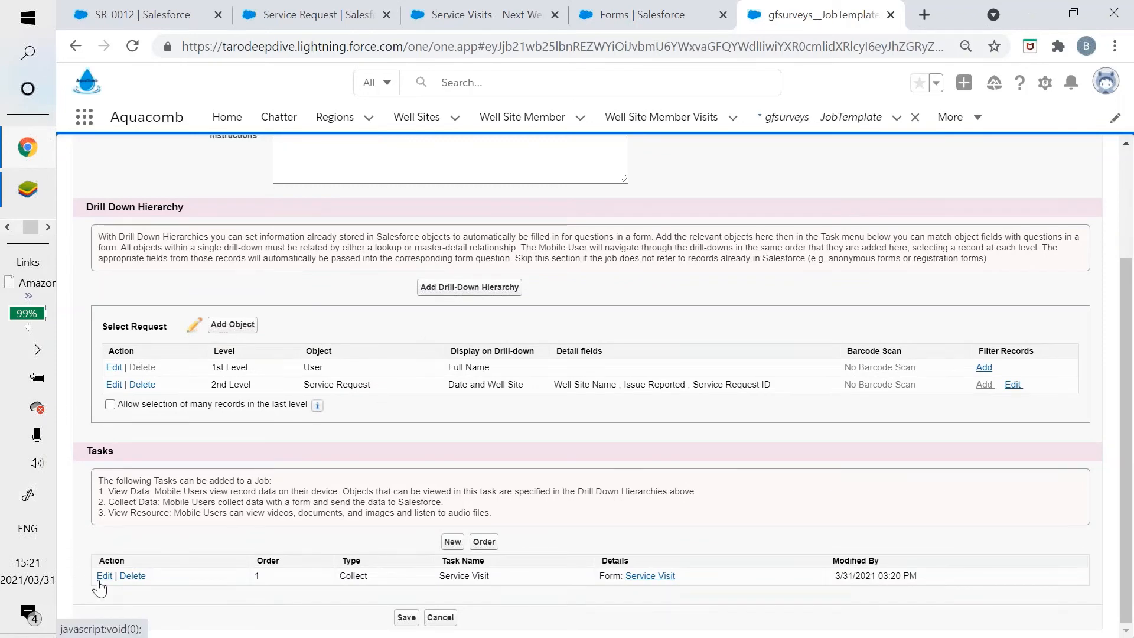
Review the Service Visit task's links between Service Request fields and form questions, and close it without saving
click(98, 581)
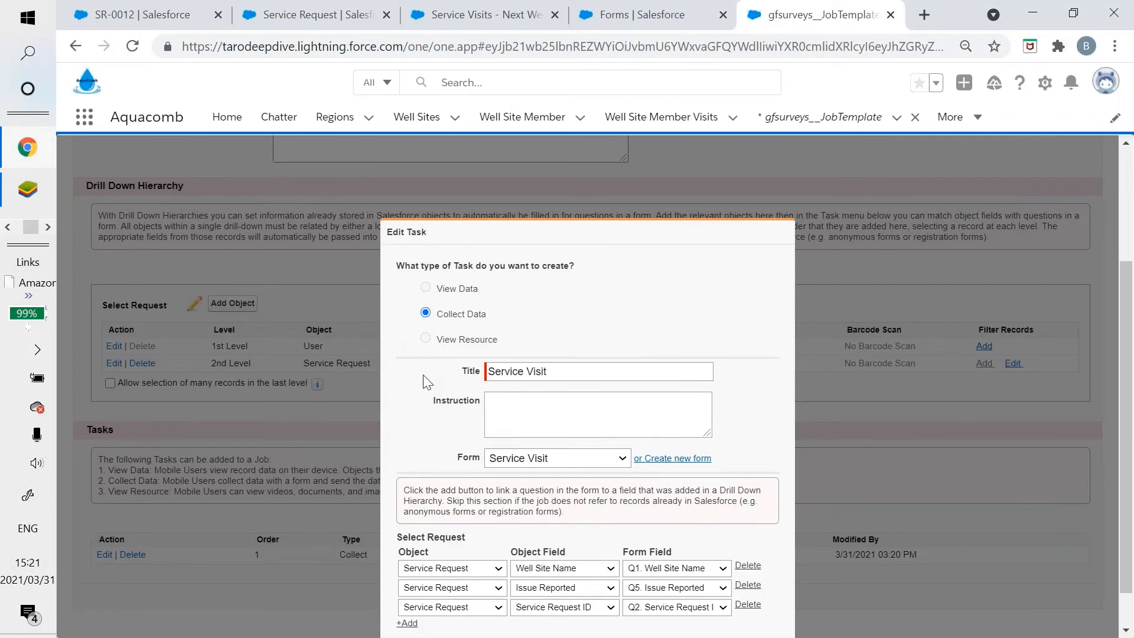
scroll(427, 382, down, 1)
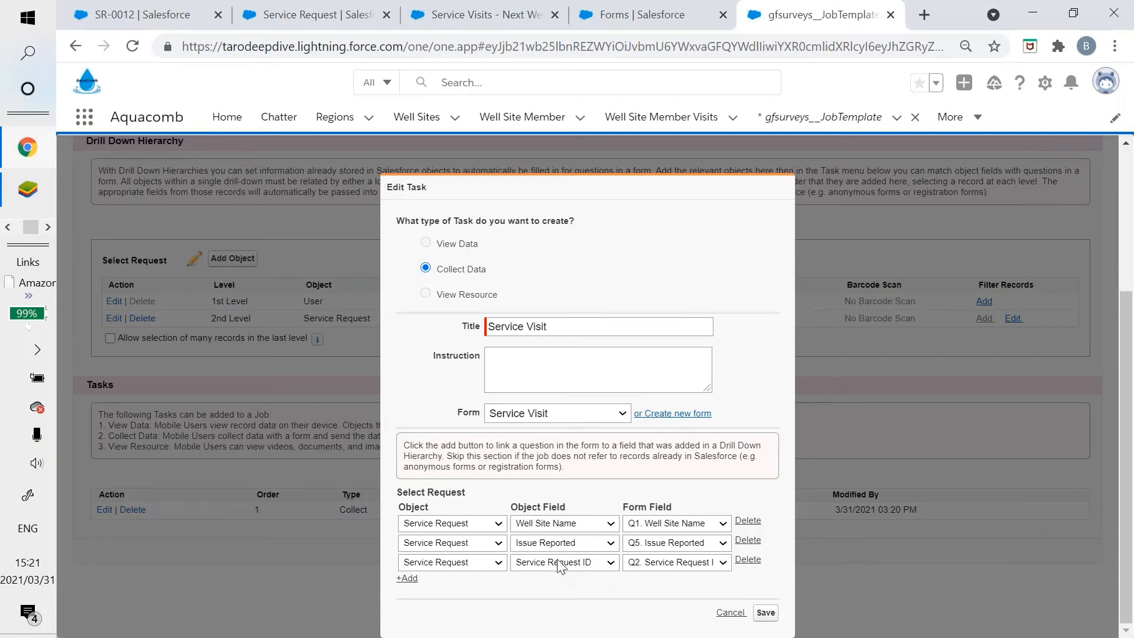
click(721, 614)
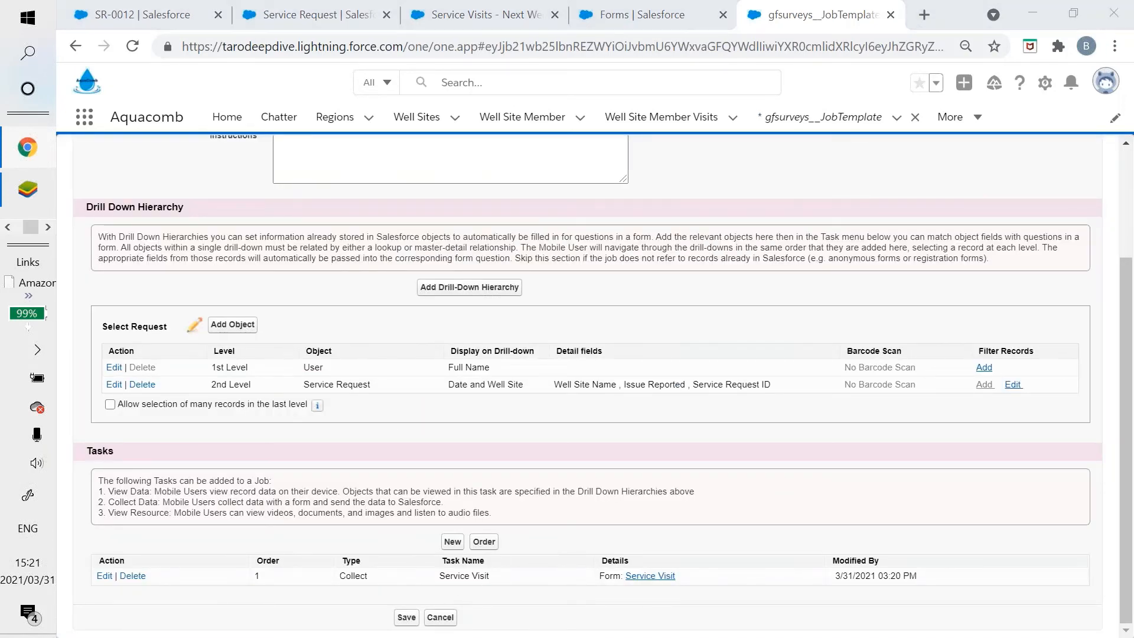
Open the listed user's service requests in TaroWorks on BlueStacks and compare their names with the job's Date and Well Site display field in Chrome
key(alt+Tab)
key(alt+shift+Tab)
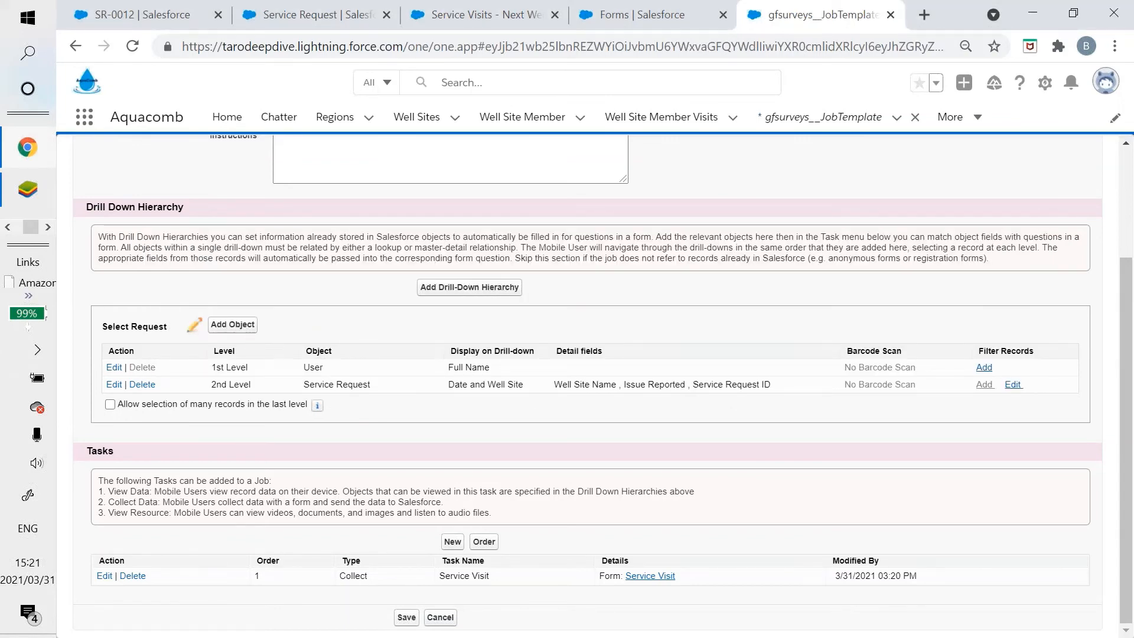
key(alt+Tab)
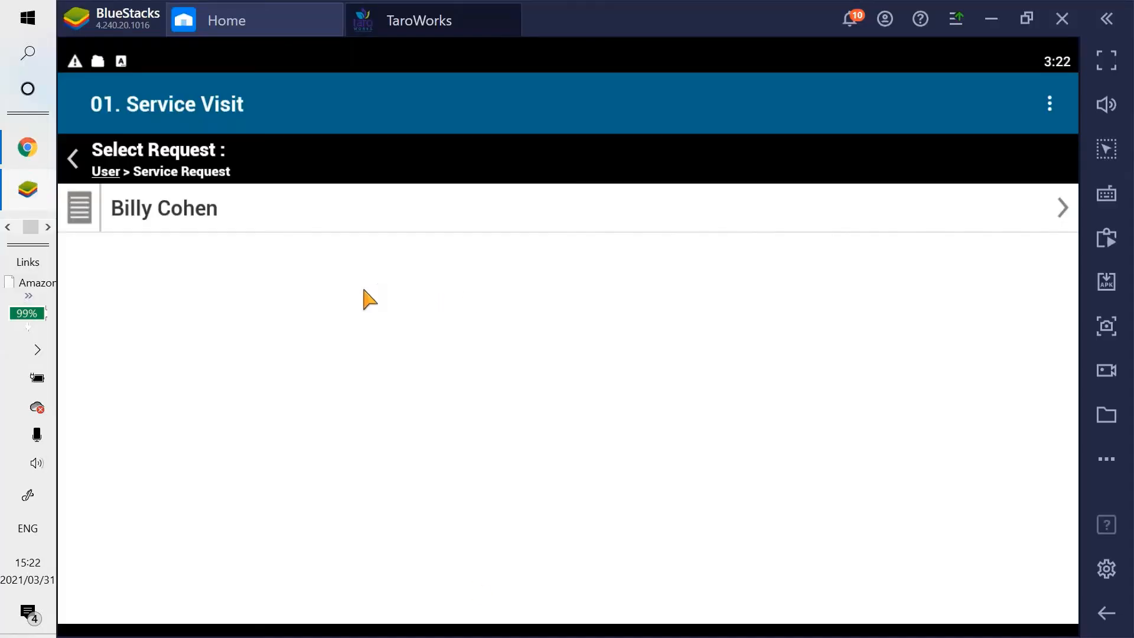
key(alt+Tab)
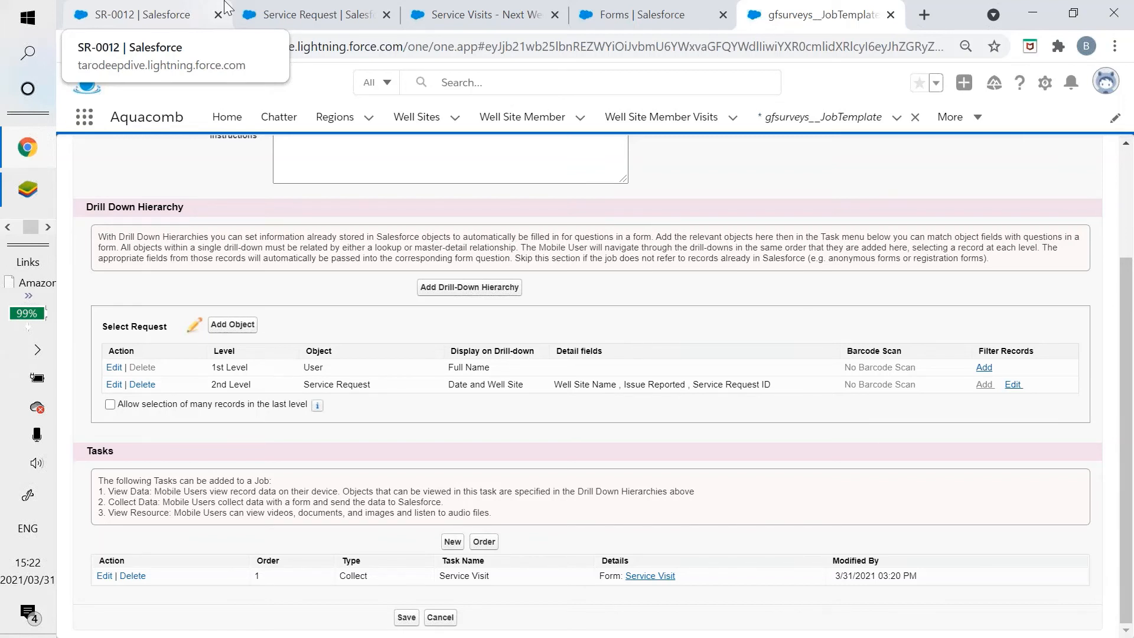
key(alt+Tab)
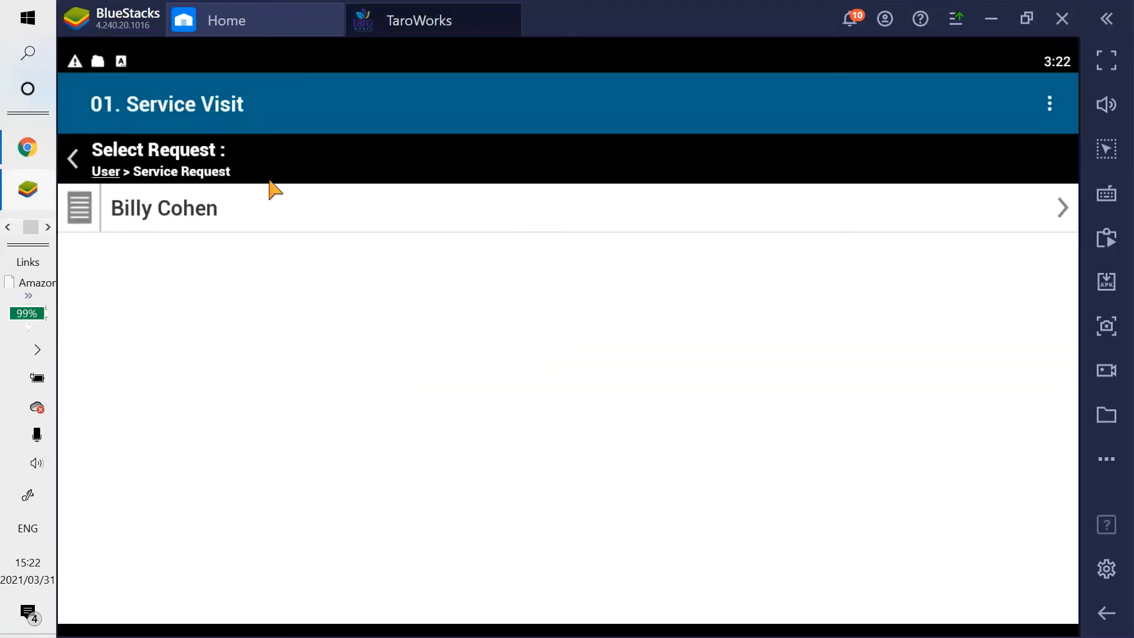
click(273, 200)
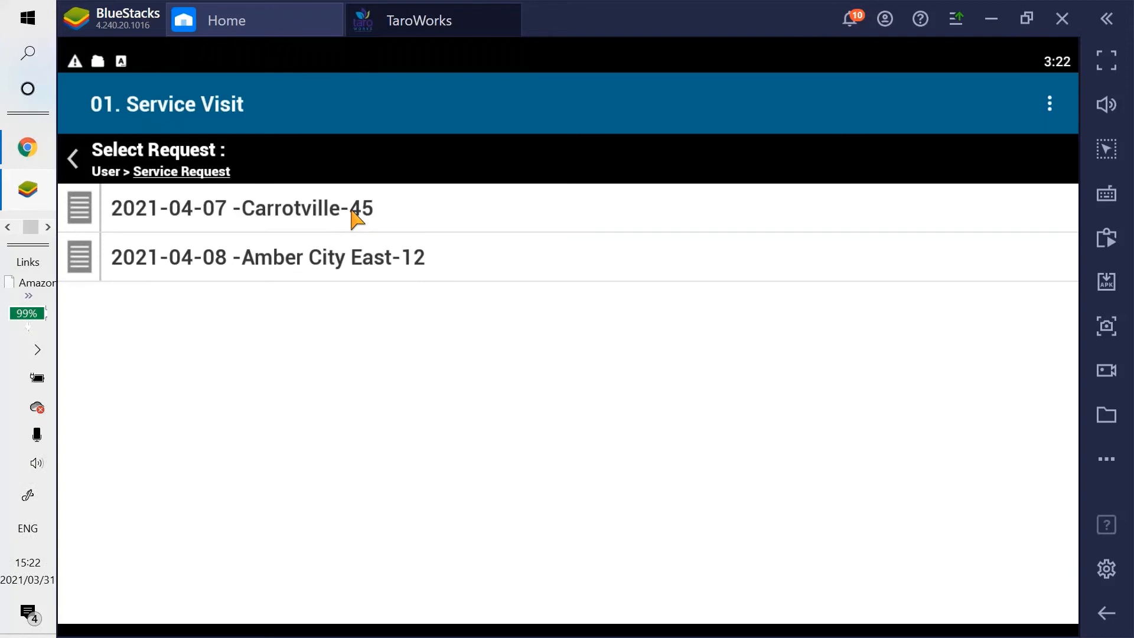
key(alt+Tab)
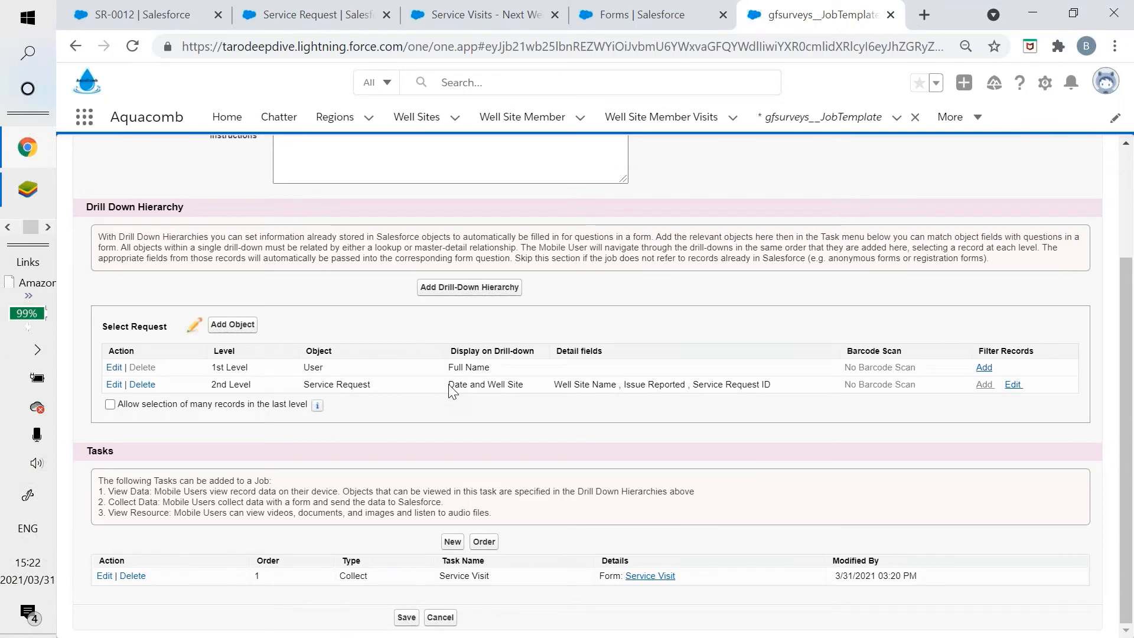
drag(449, 384, 526, 385)
click(522, 385)
Find TaroWorks Mobile Users by searching the app items for "taro" and show its Active Users list view
scroll(495, 409, up, 2)
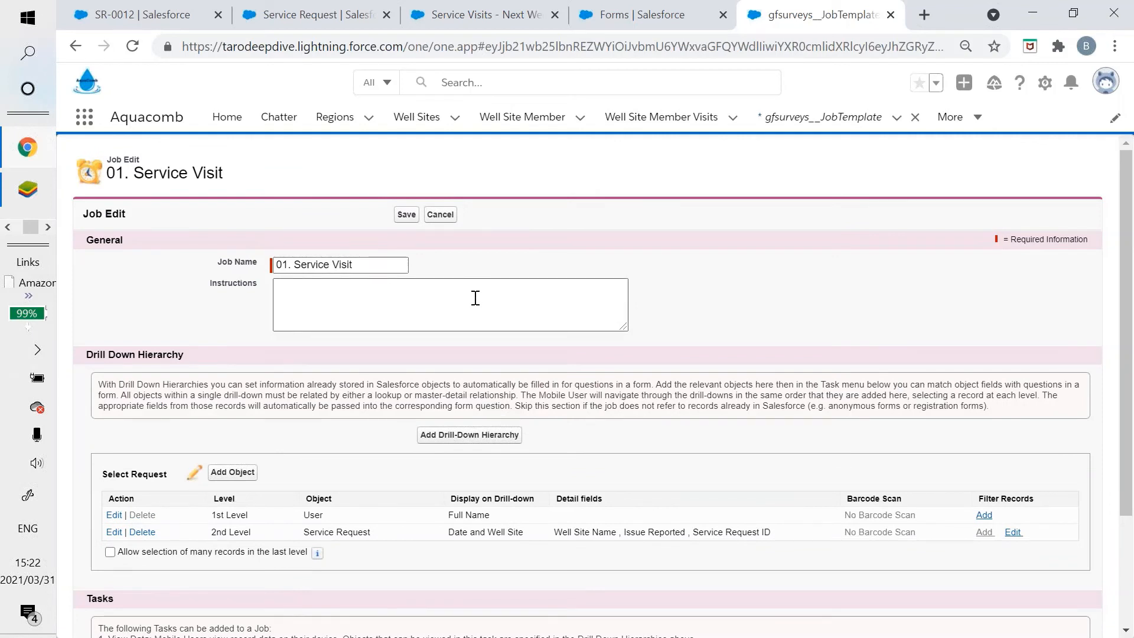
scroll(481, 304, down, 1)
scroll(311, 215, up, 1)
click(81, 121)
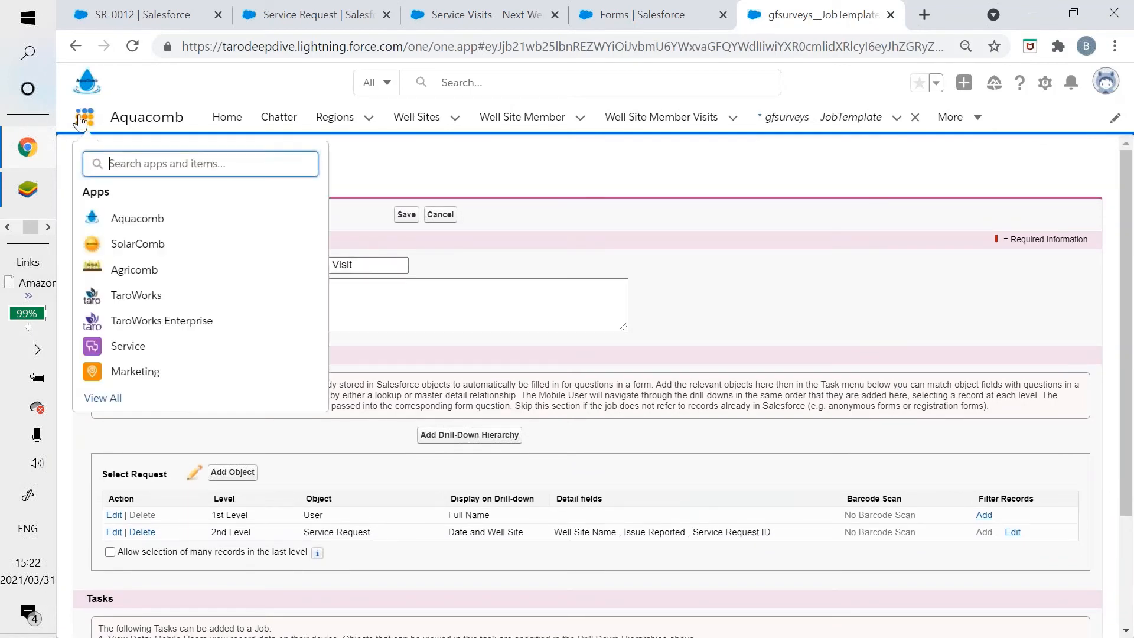
text(taro)
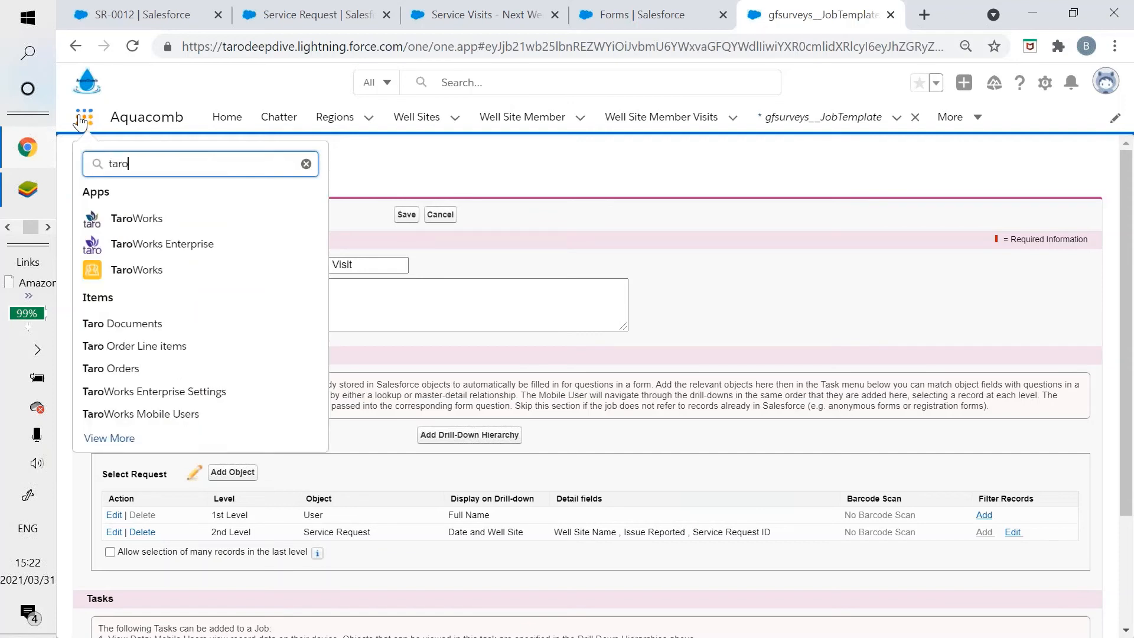
click(131, 415)
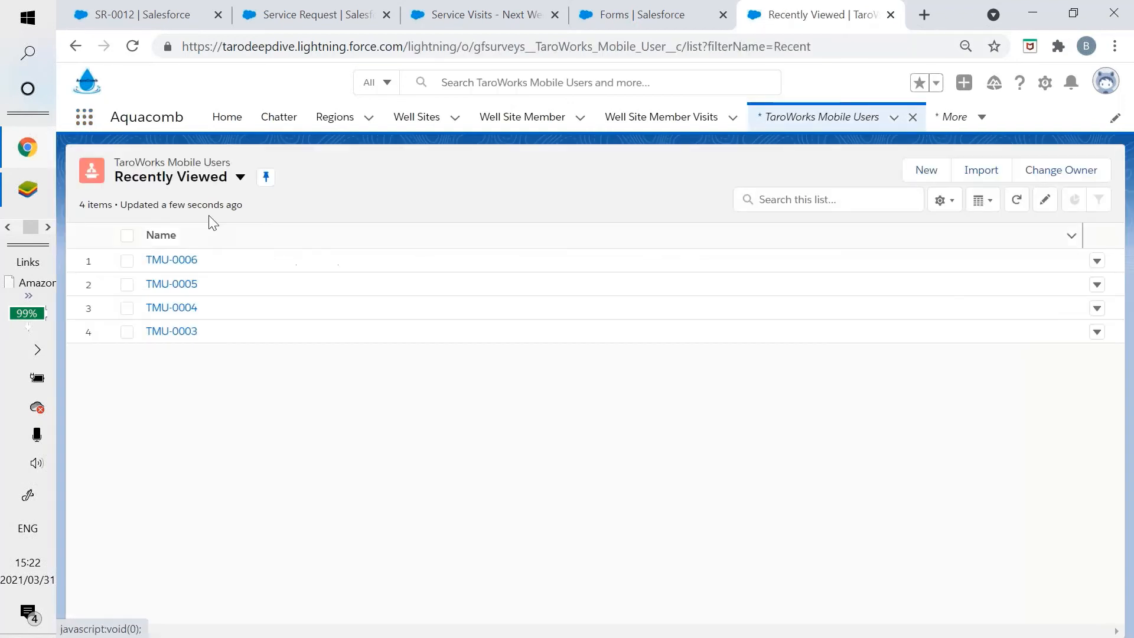
click(174, 177)
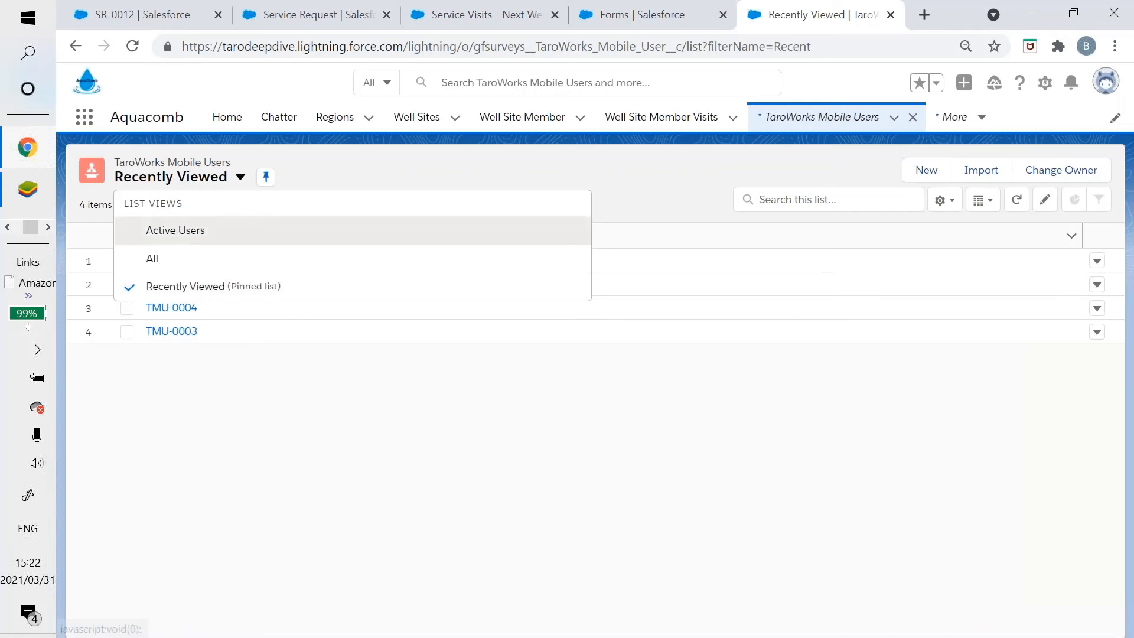
click(177, 231)
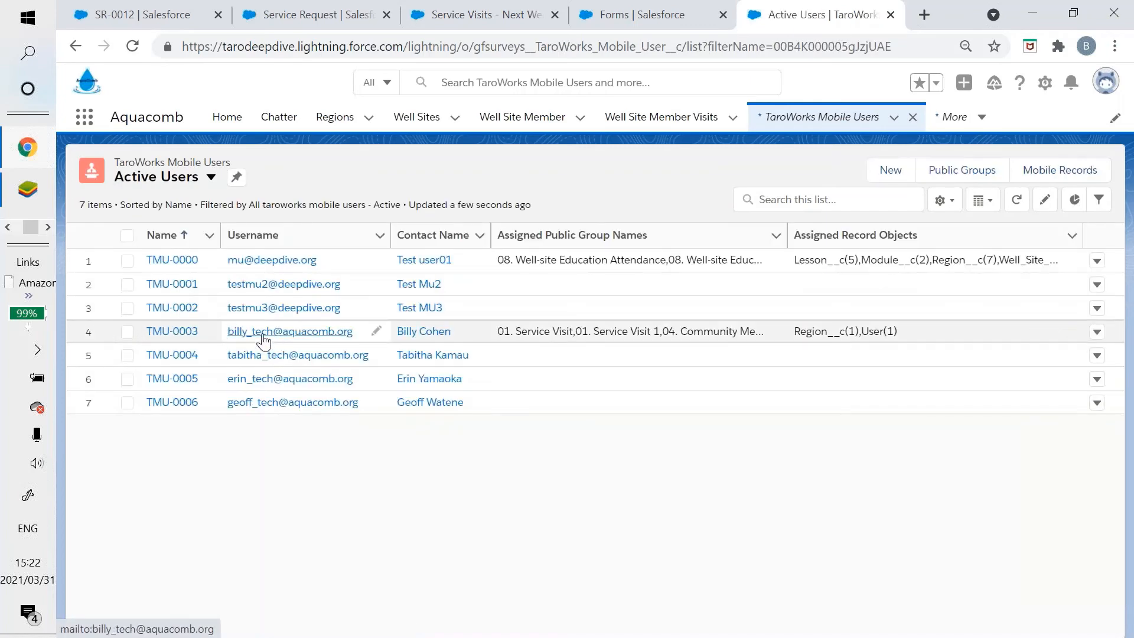
Open the fourth listed mobile user and bring up the record management page for its User object assignment
click(171, 331)
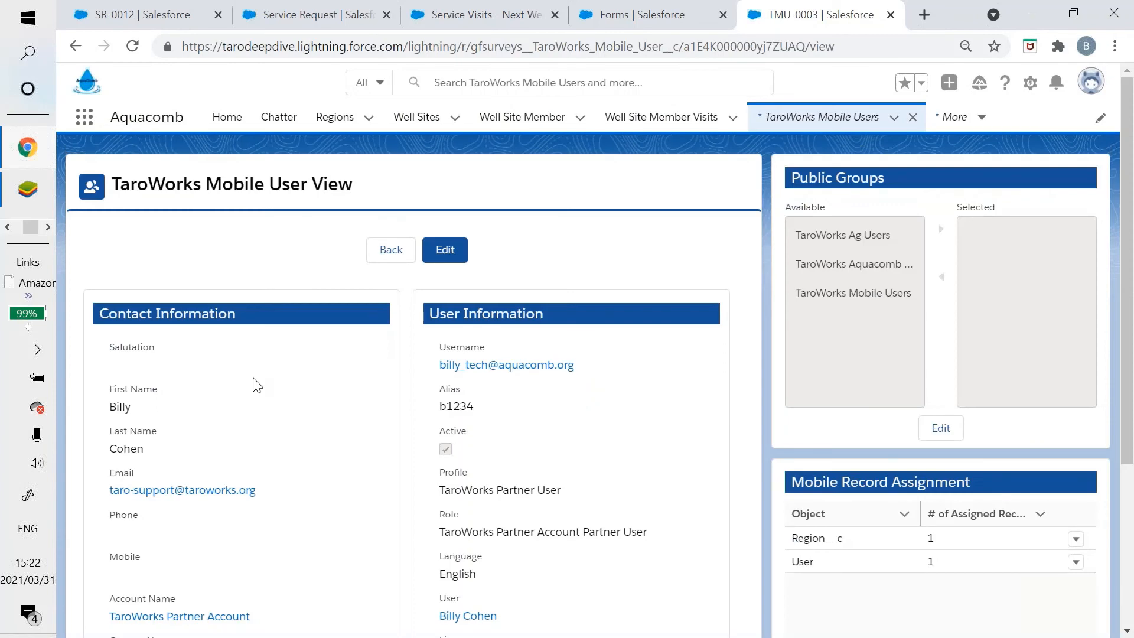
scroll(257, 384, down, 1)
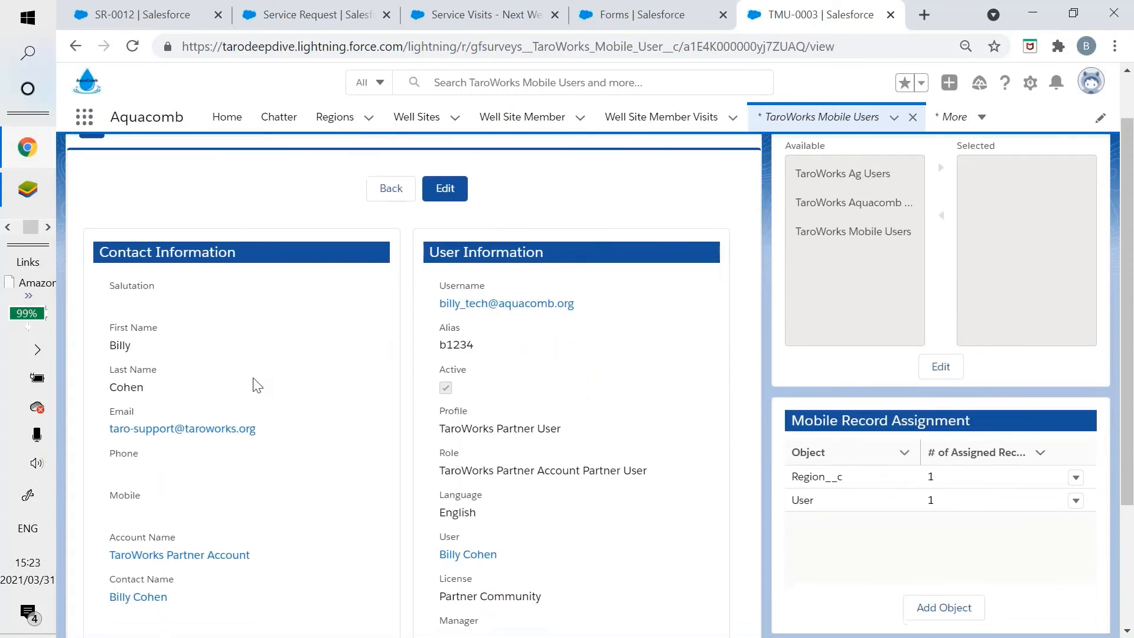
scroll(253, 384, down, 1)
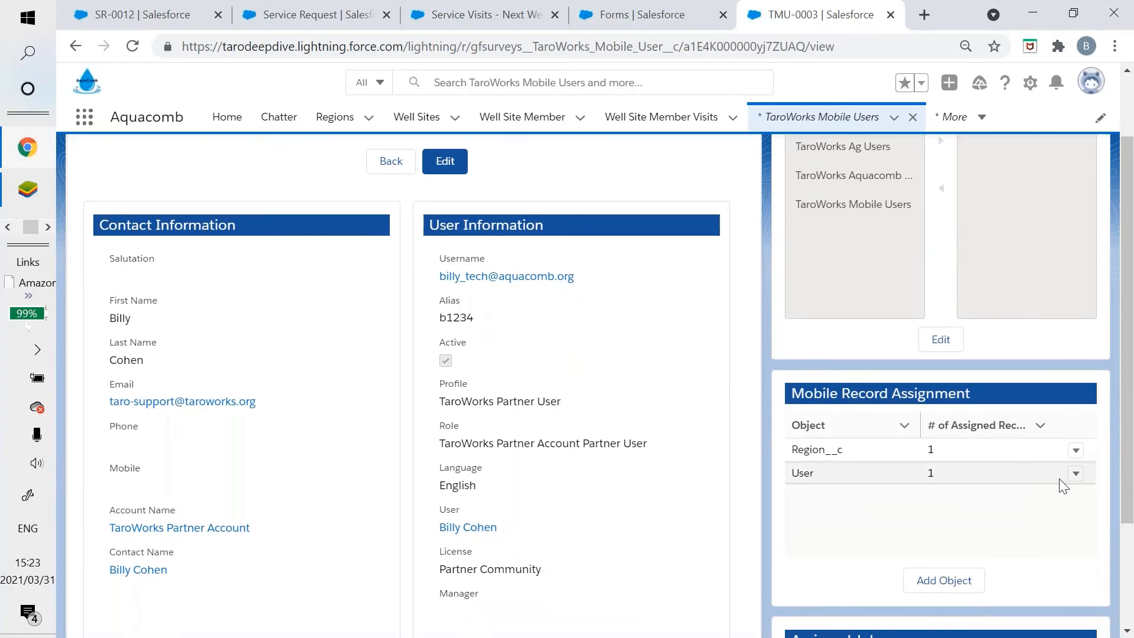
click(1075, 473)
click(1054, 446)
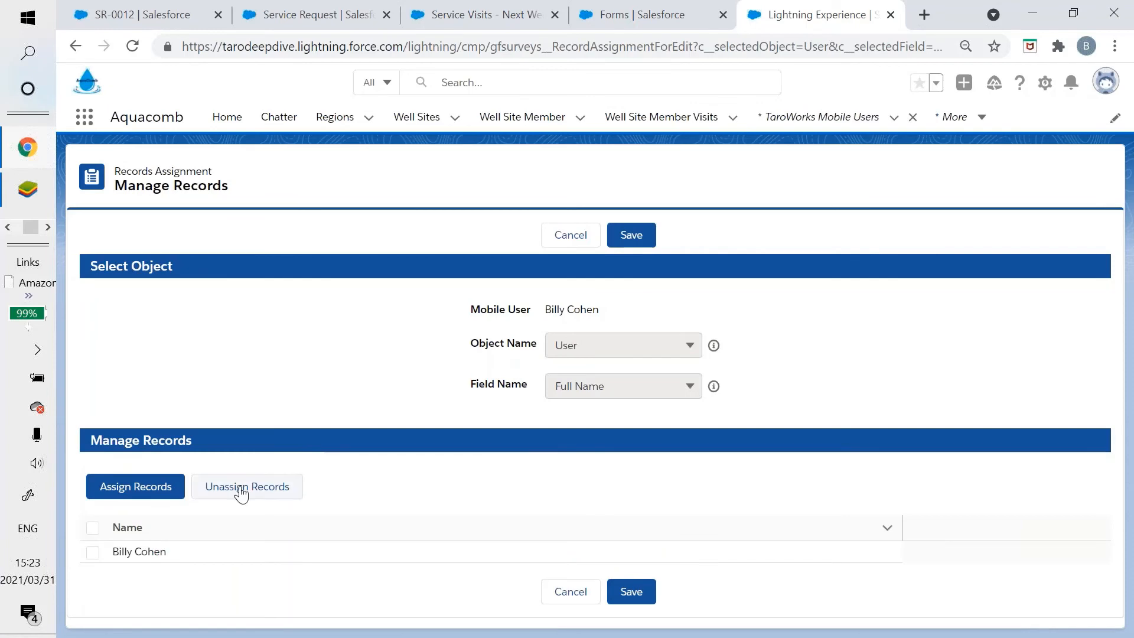
Examine which User record is assigned to the mobile user under Manage Records
drag(169, 554, 114, 558)
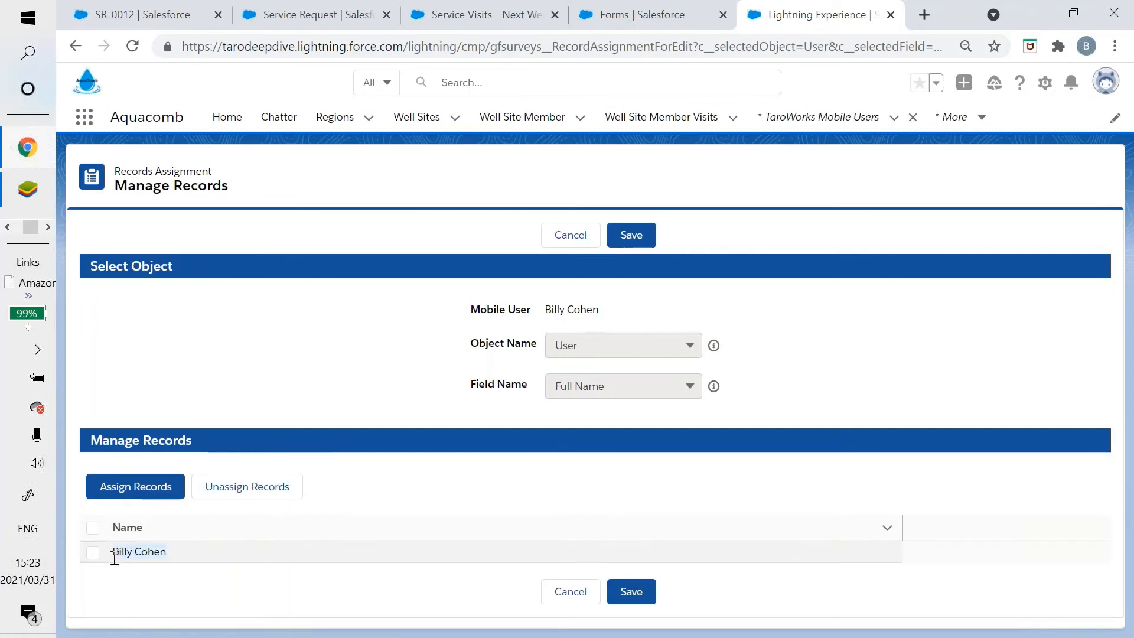
click(126, 577)
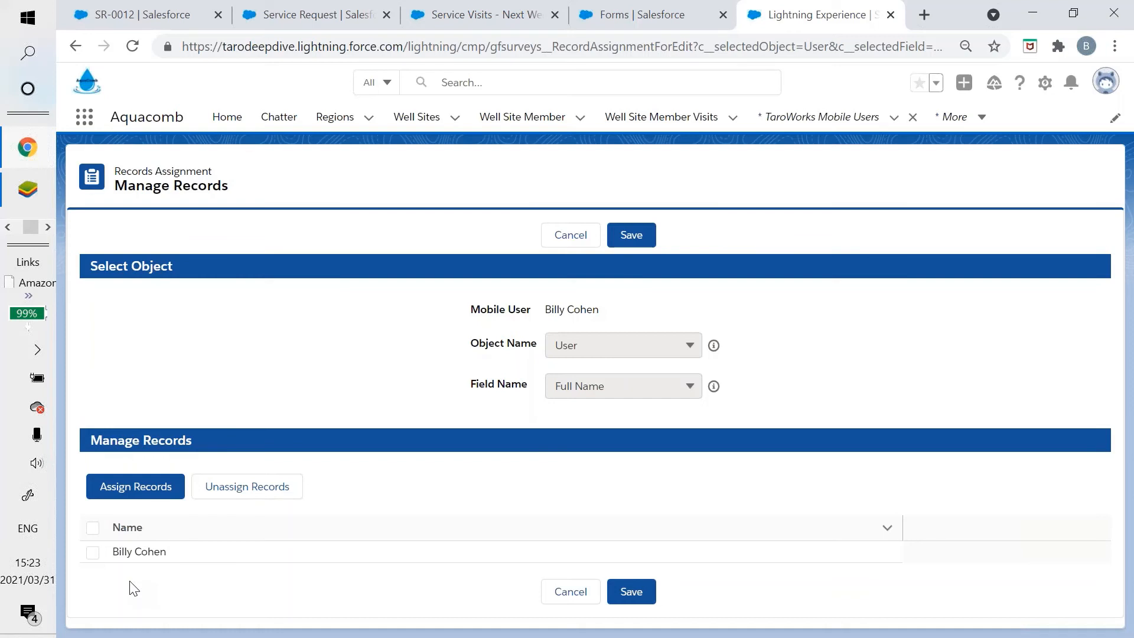
drag(169, 554, 123, 553)
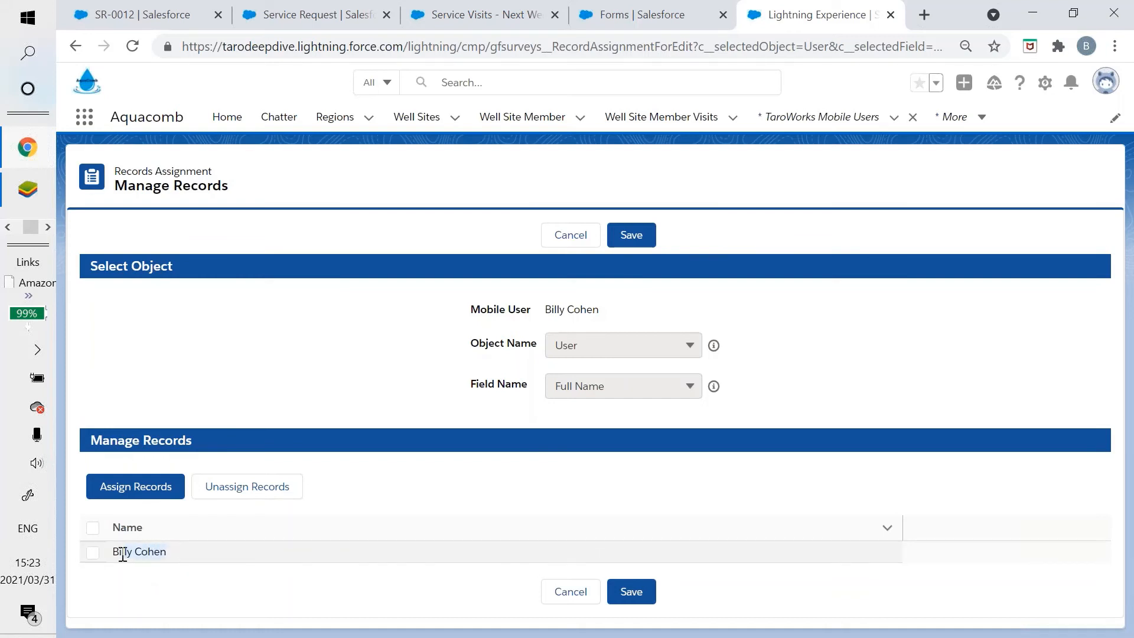
click(121, 553)
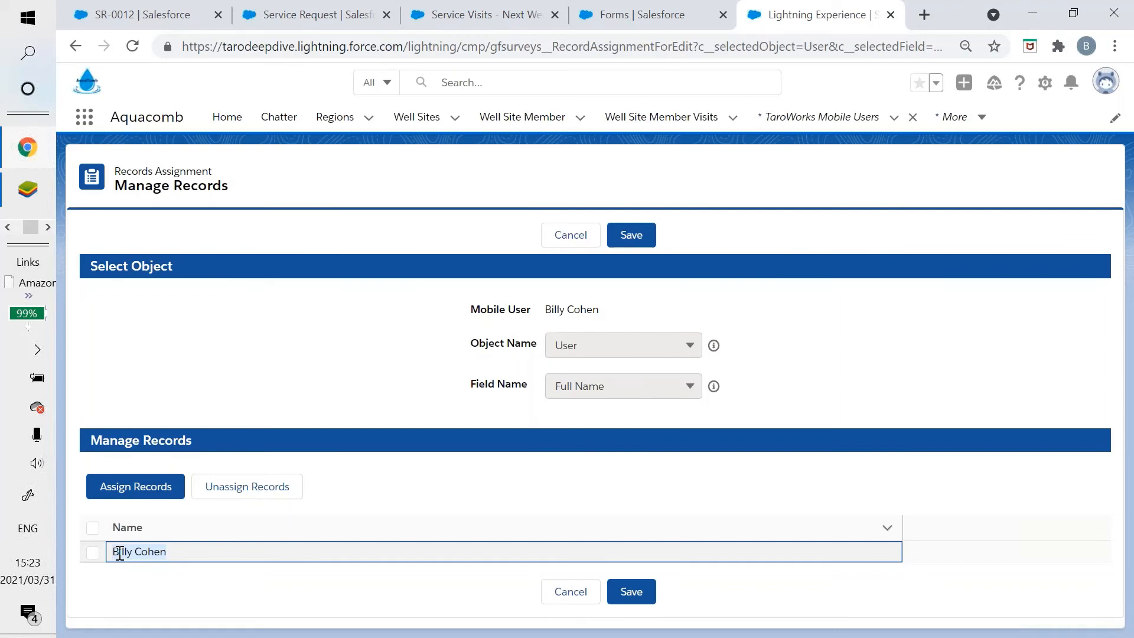
Leave the record assignment without saving and switch to the Configuration slide in the PowerPoint slide show
click(554, 598)
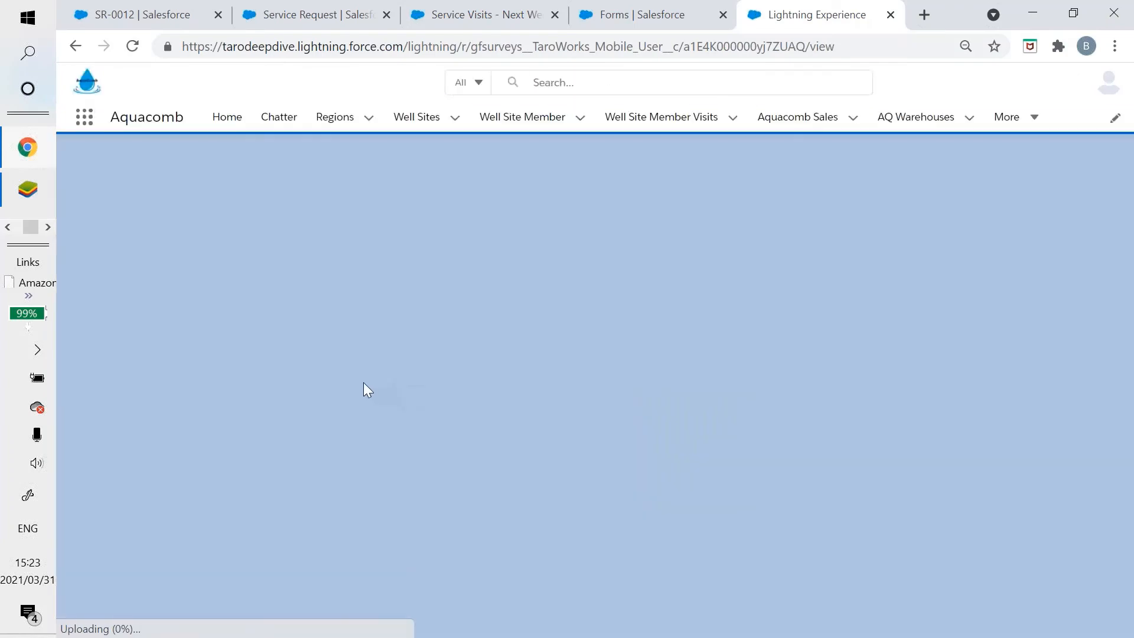
key(alt+Tab)
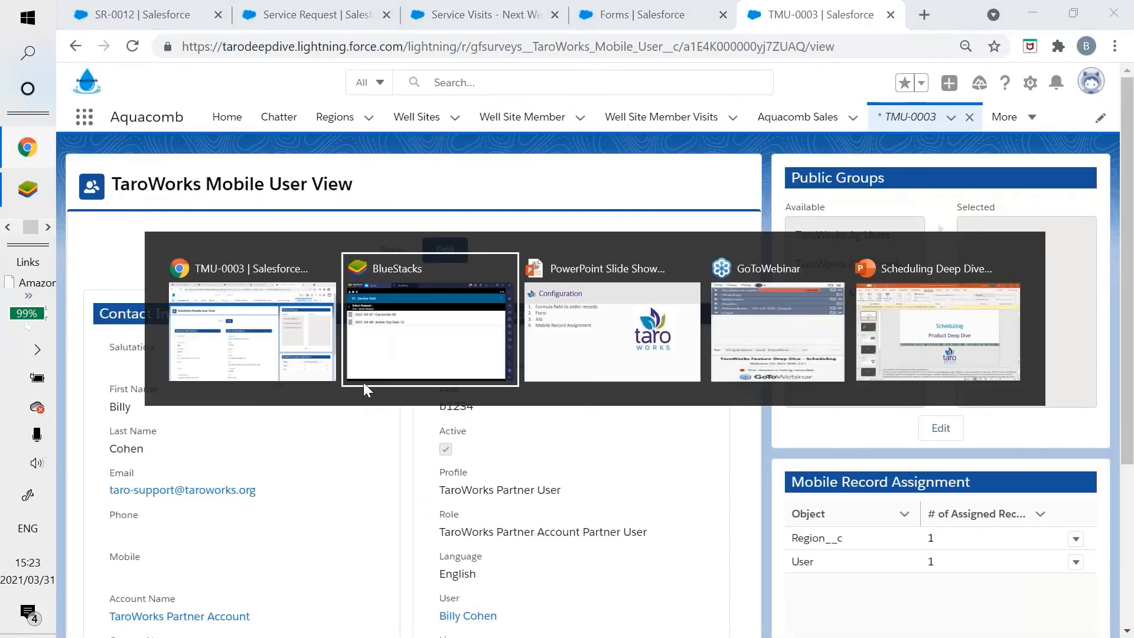
key(alt+Tab)
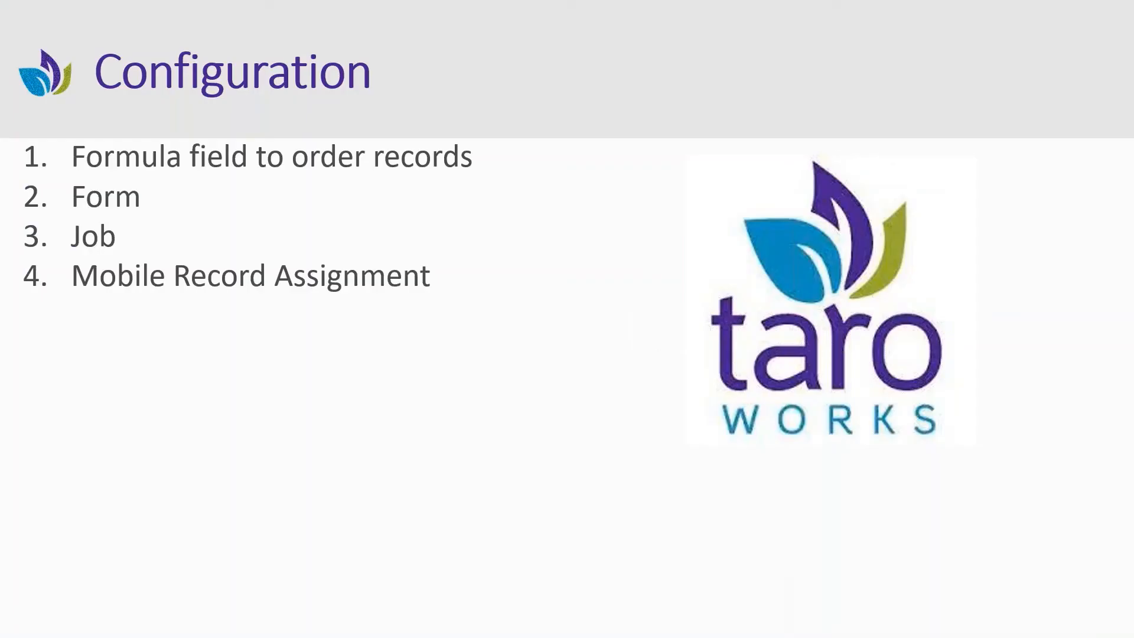